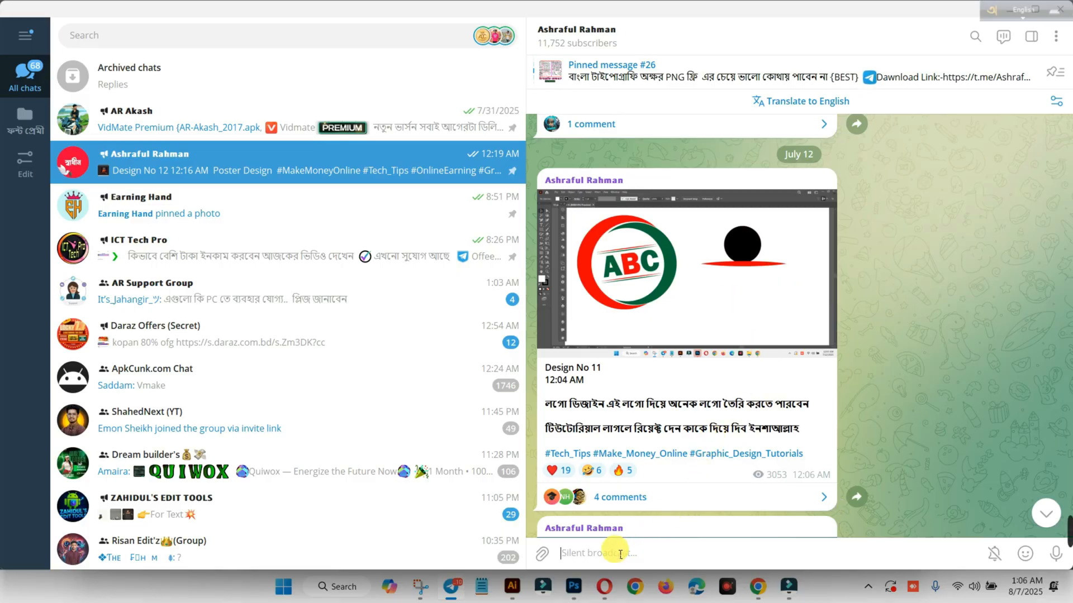
# Switch to Adobe Illustrator, float the Untitled-3 document in its own window, and close 11.ai without saving.
pyautogui.click(512, 586)
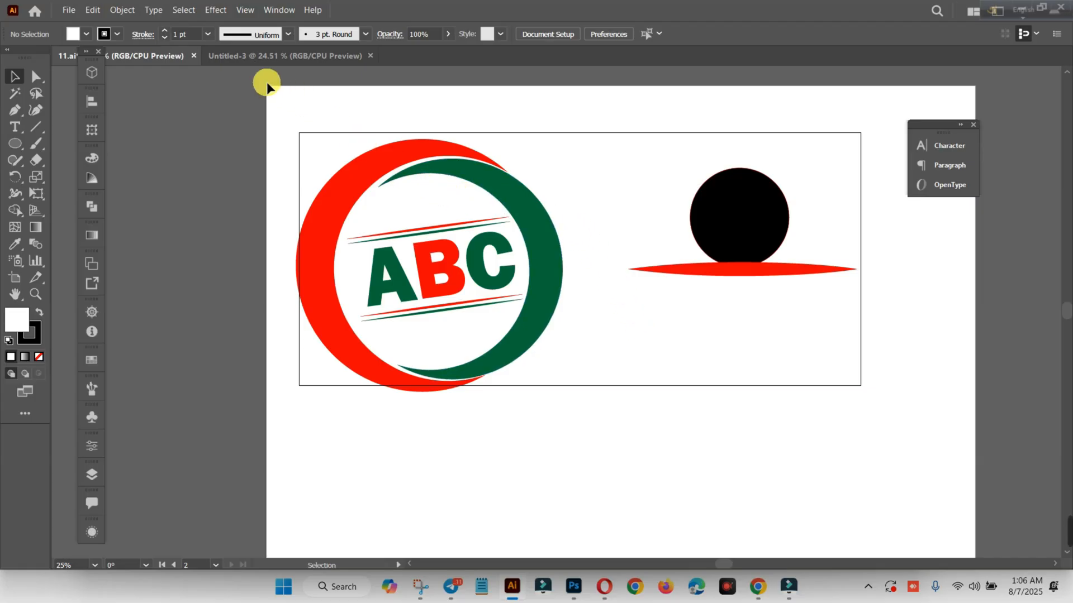
pyautogui.moveTo(280, 56); pyautogui.dragTo(335, 99)
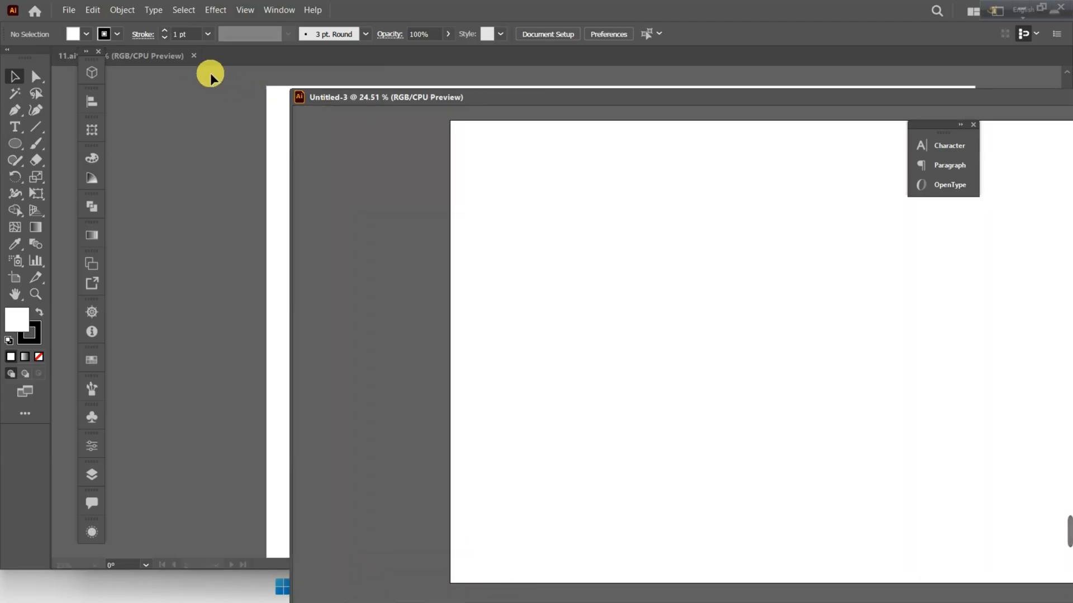
pyautogui.click(193, 55)
pyautogui.click(587, 308)
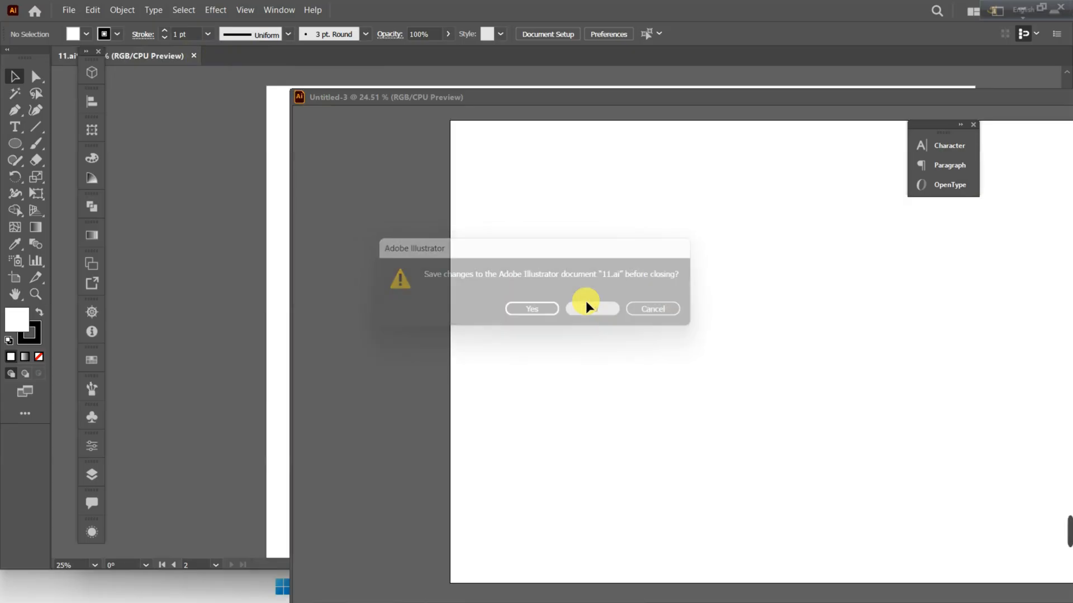
pyautogui.moveTo(508, 95); pyautogui.dragTo(310, 74)
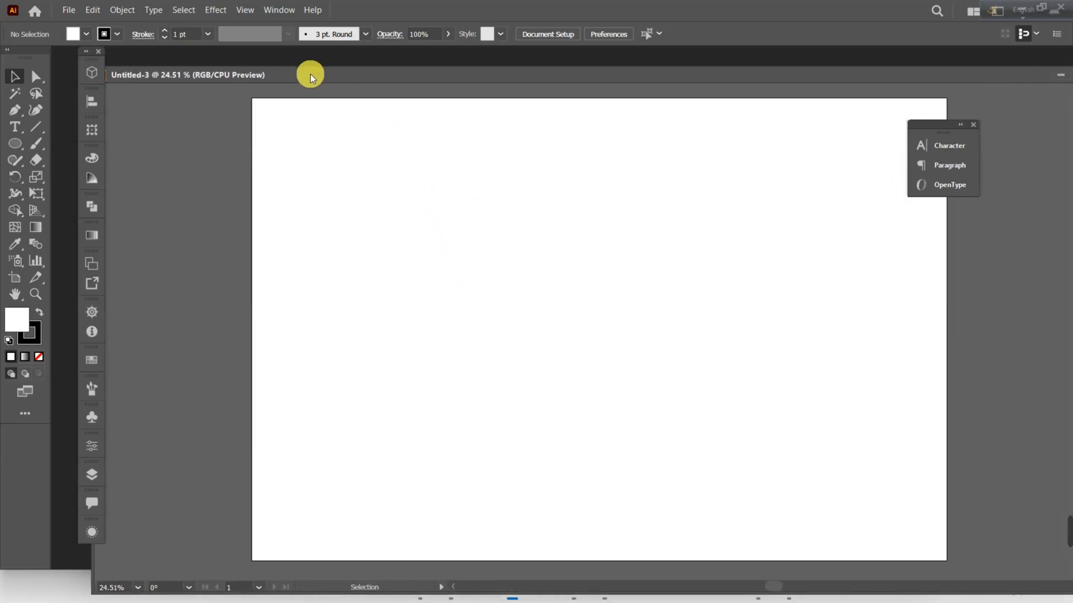
# Draw a circle about 16.4 in across near the middle of the artboard with the Ellipse Tool.
pyautogui.scroll(-3, 479, 173)
pyautogui.scroll(2, 519, 221)
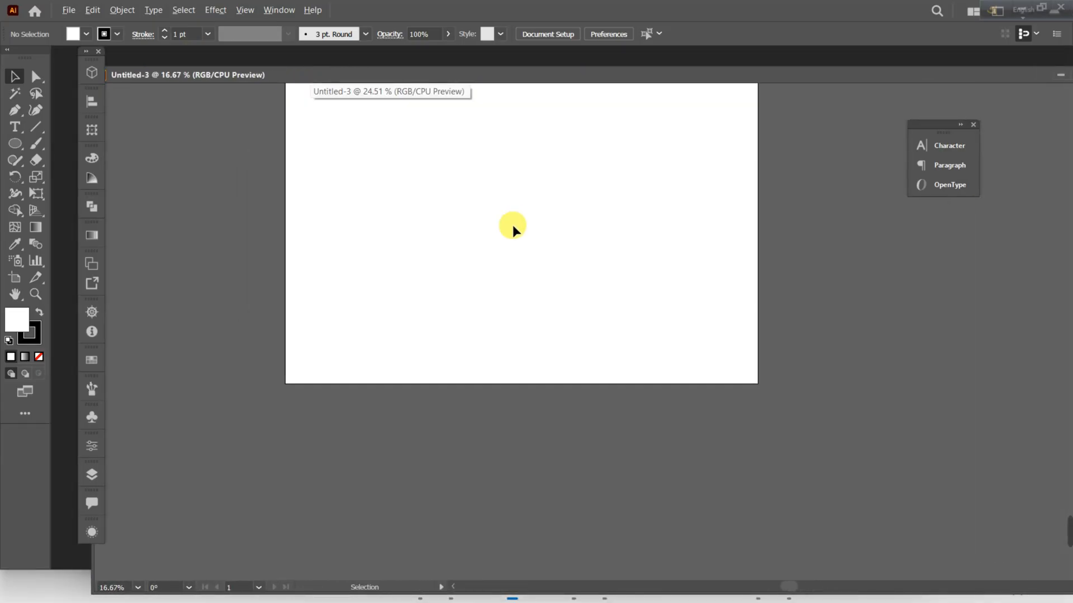
pyautogui.scroll(5, 485, 306)
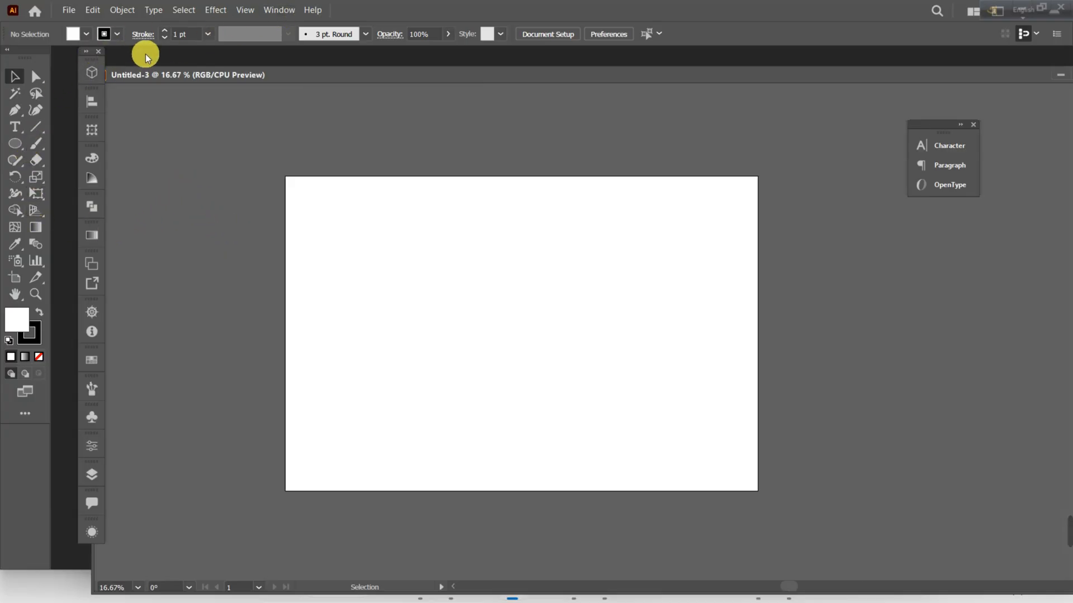
pyautogui.click(19, 139)
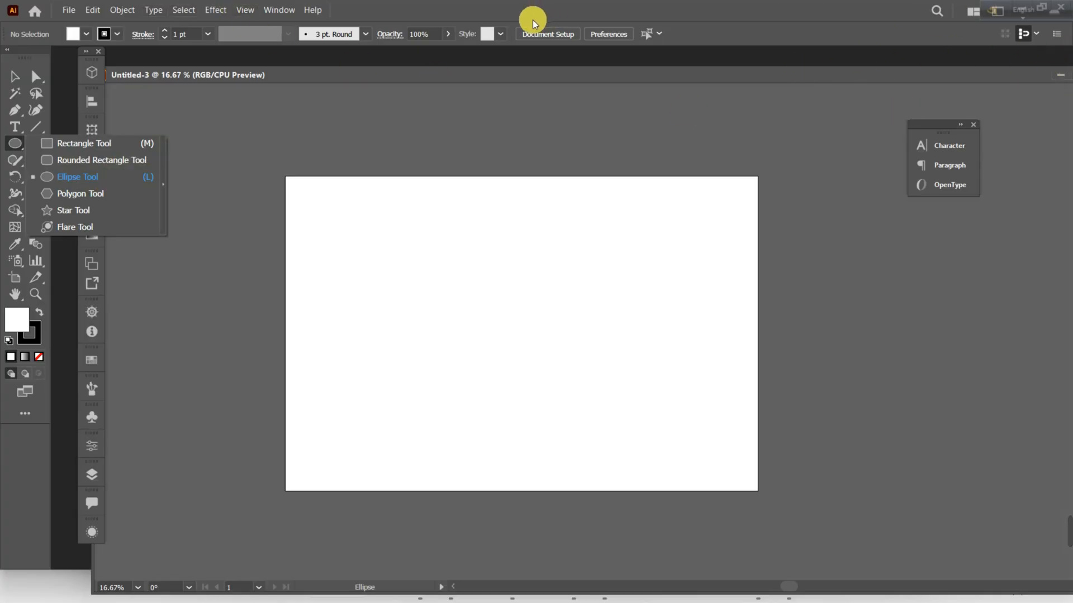
pyautogui.click(15, 75)
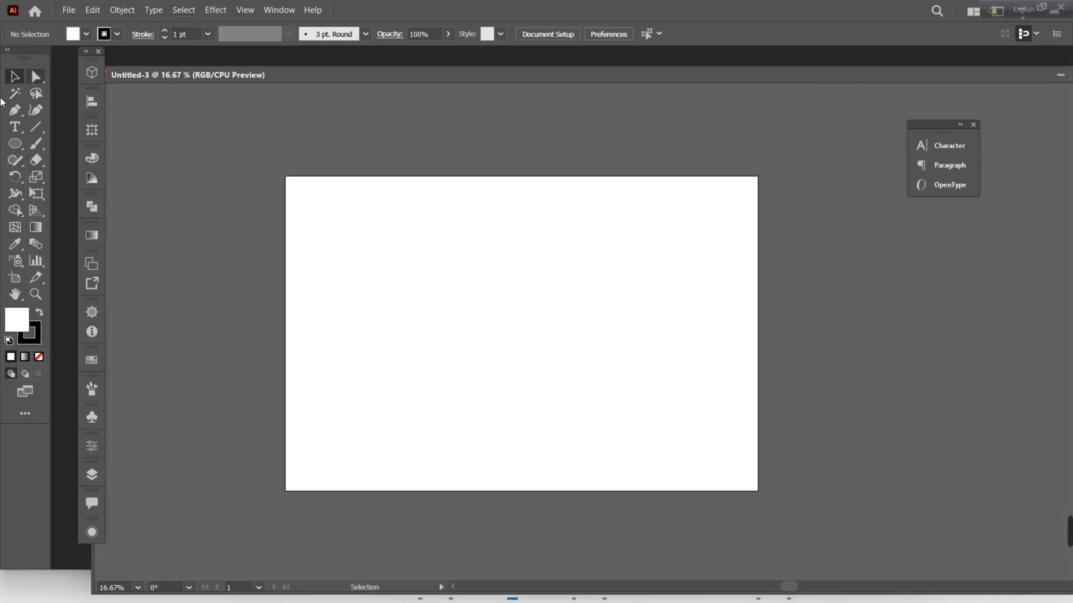
pyautogui.click(20, 144)
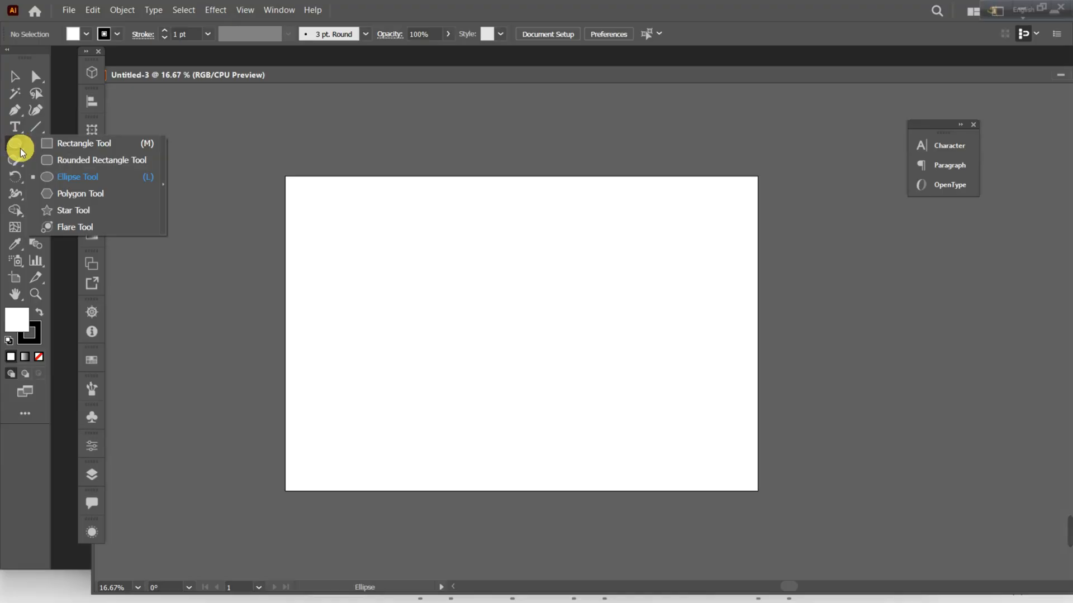
pyautogui.moveTo(20, 148); pyautogui.dragTo(62, 178)
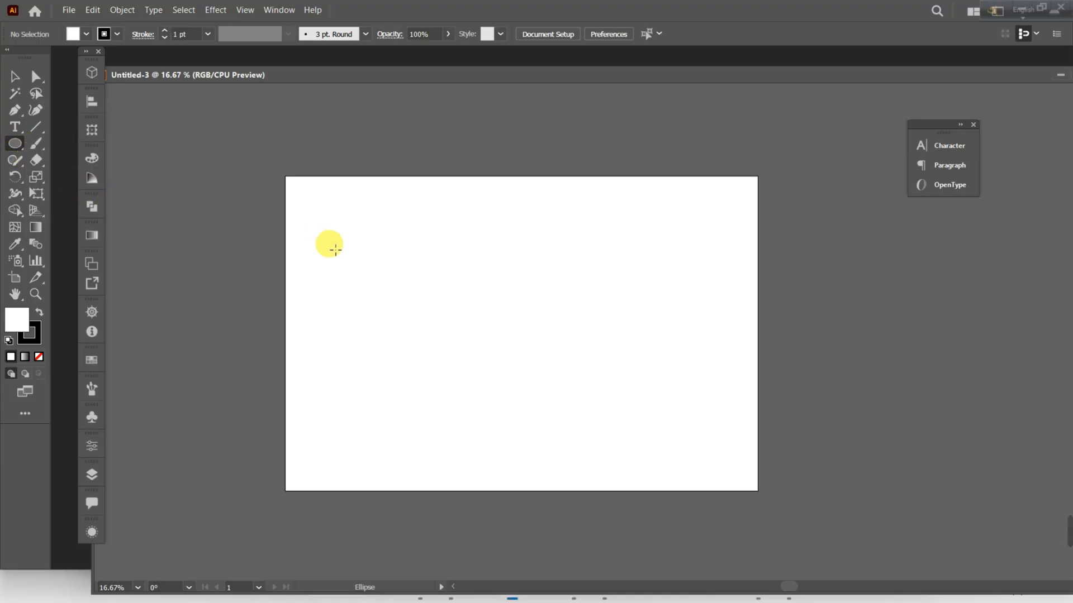
pyautogui.moveTo(390, 237); pyautogui.dragTo(609, 377)
# Remove the circle's stroke and fill it with red.
pyautogui.click(114, 35)
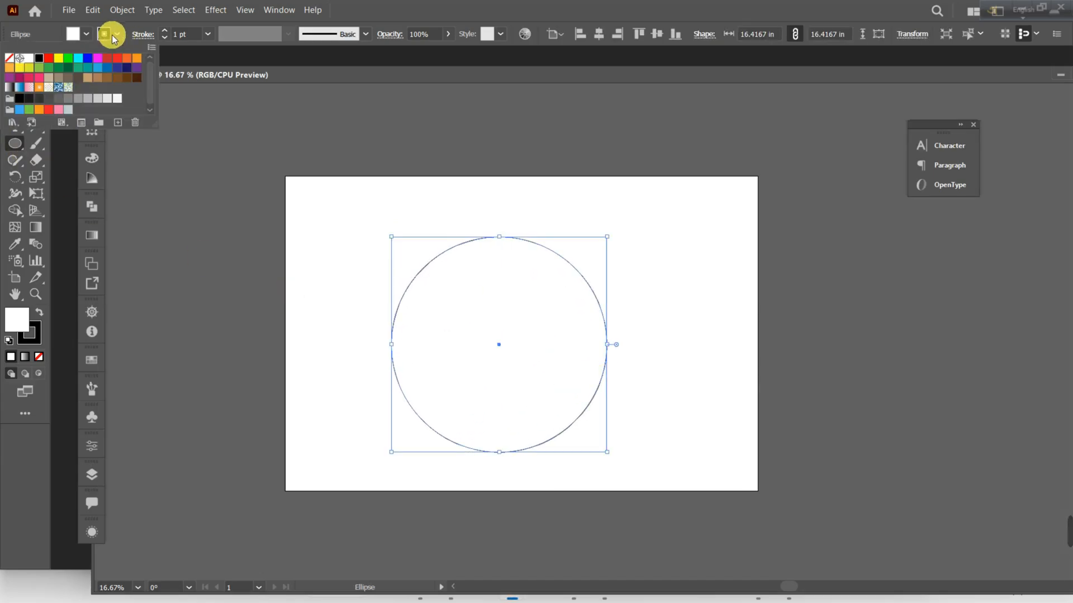
pyautogui.click(9, 57)
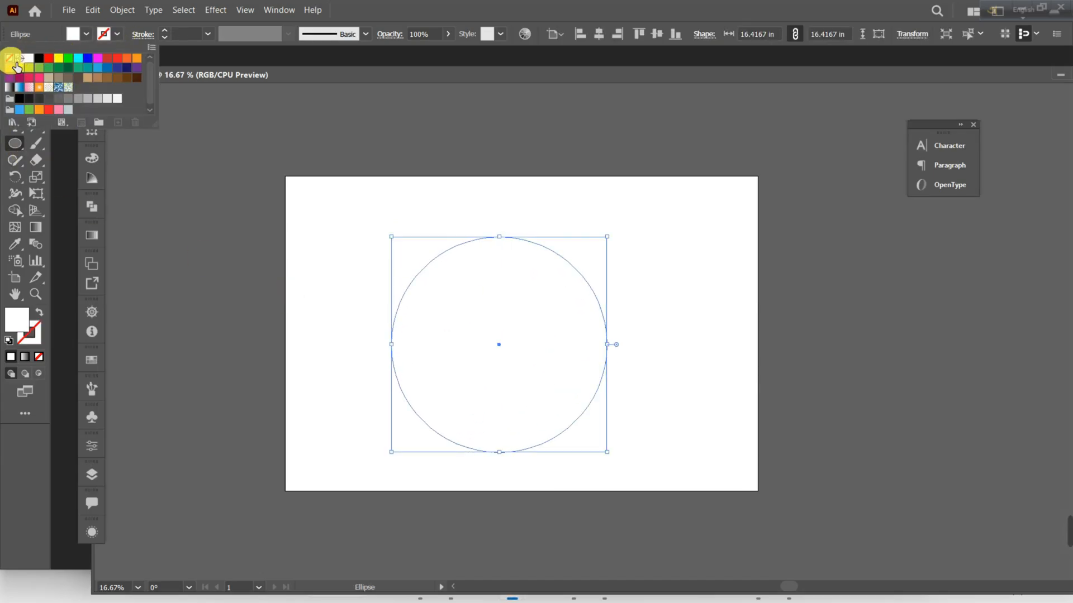
pyautogui.click(73, 34)
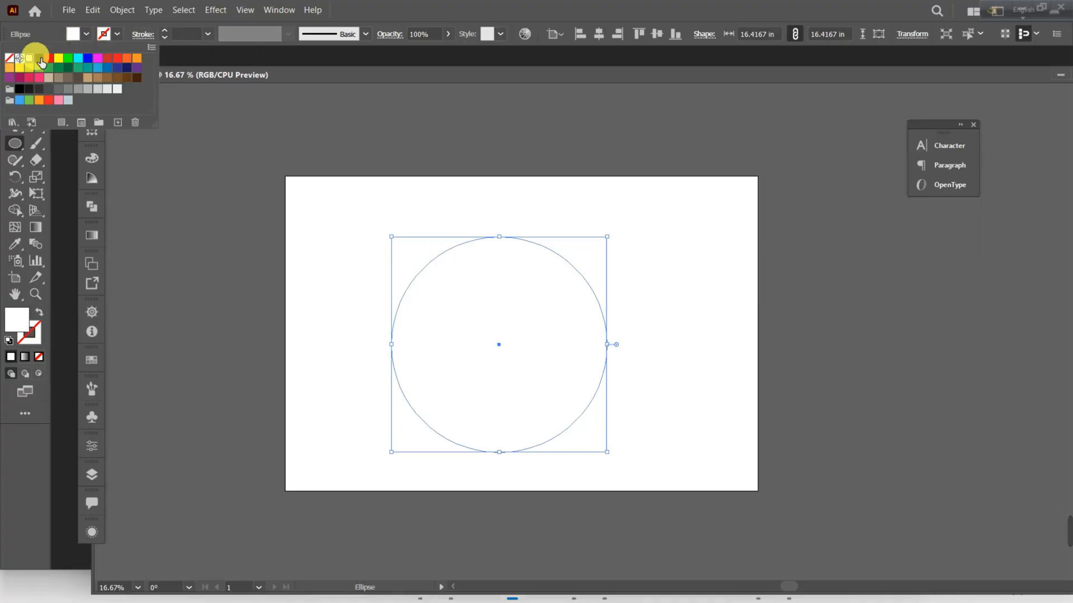
pyautogui.click(49, 58)
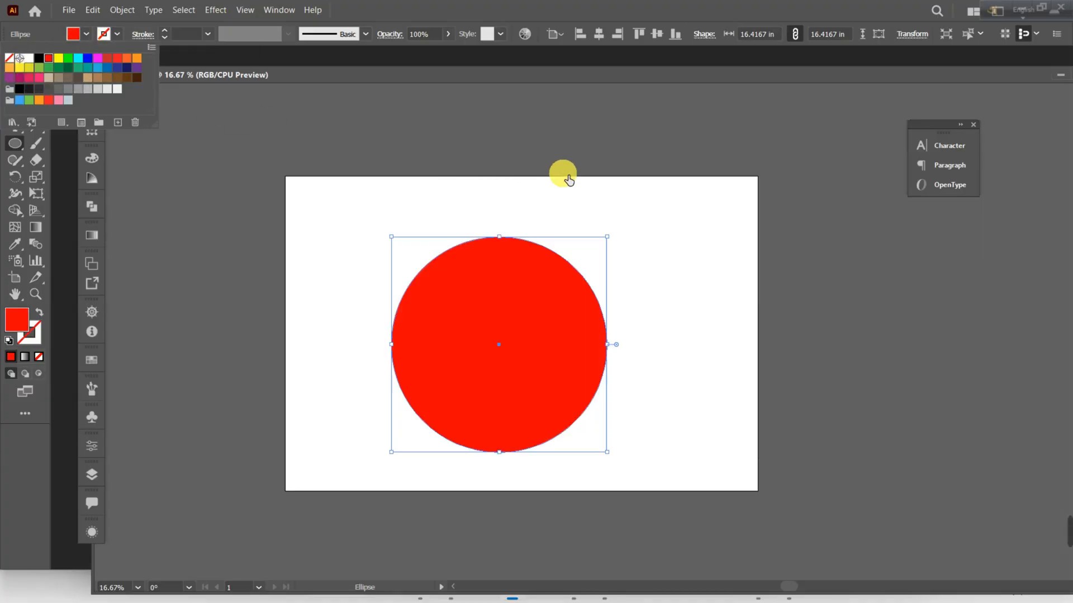
pyautogui.click(511, 318)
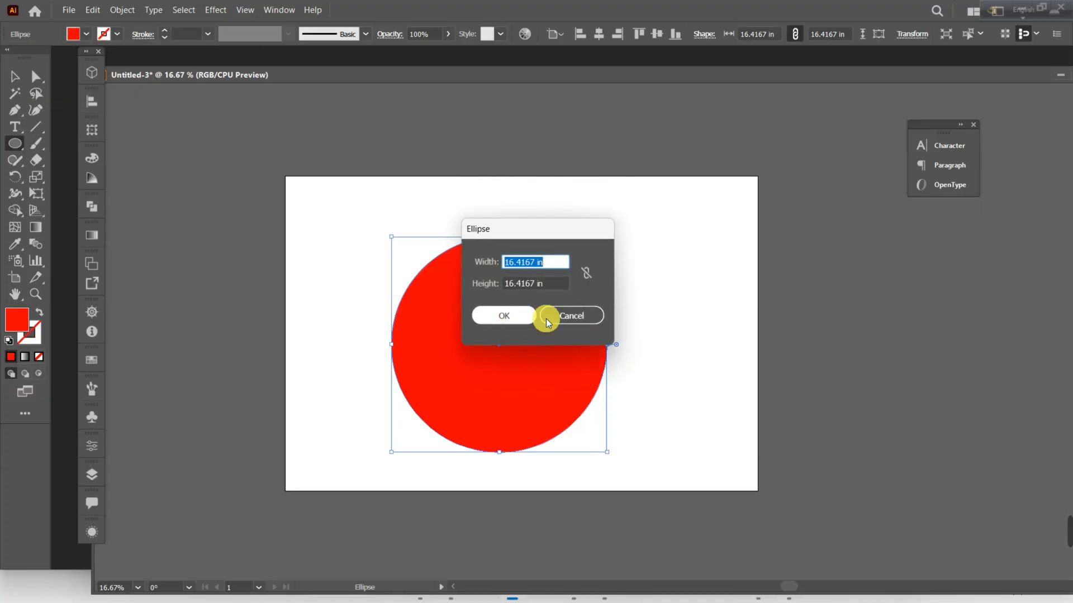
pyautogui.click(553, 317)
# Copy the red circle and paste the duplicate in front at the same position.
pyautogui.click(14, 77)
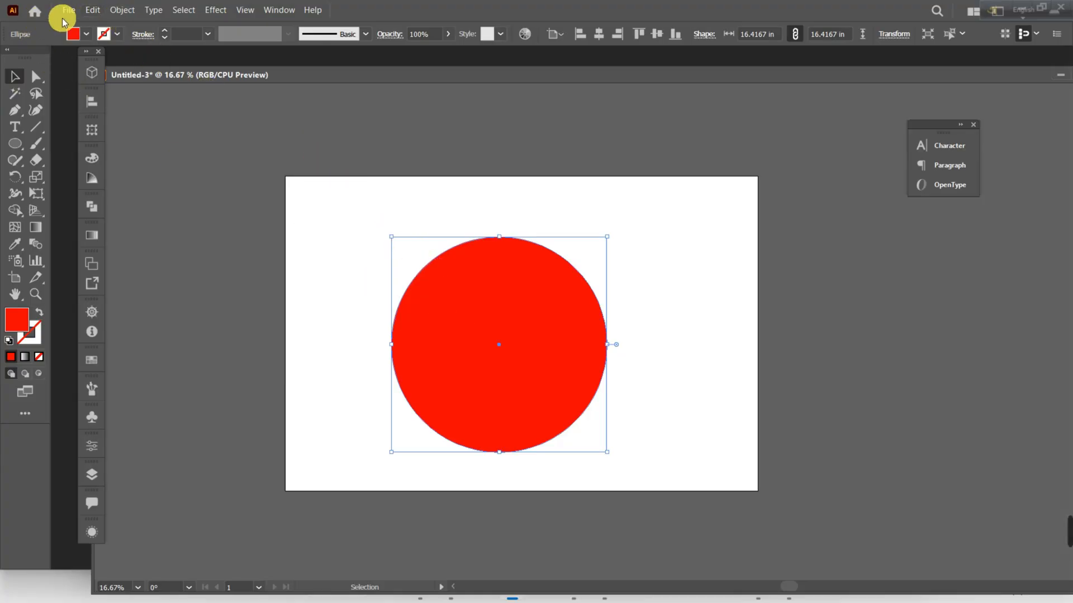
pyautogui.click(92, 10)
pyautogui.click(129, 74)
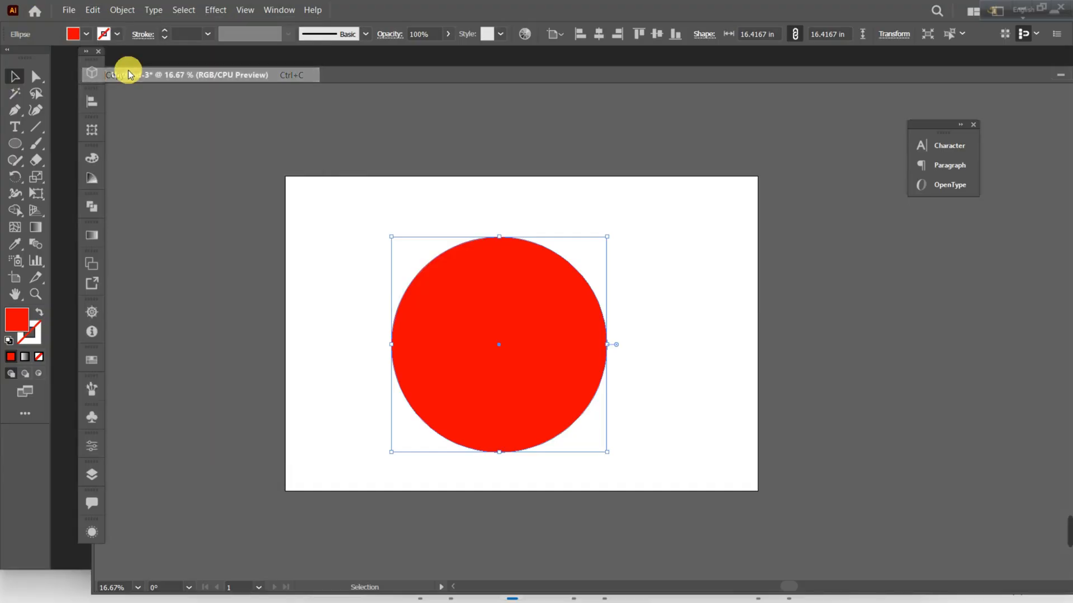
pyautogui.click(93, 10)
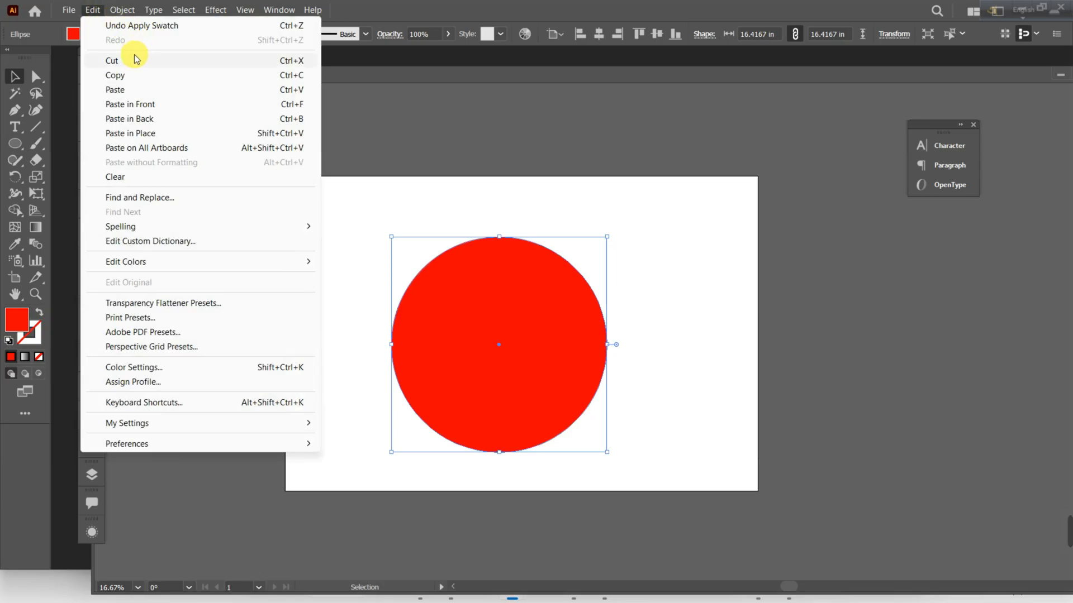
pyautogui.click(136, 92)
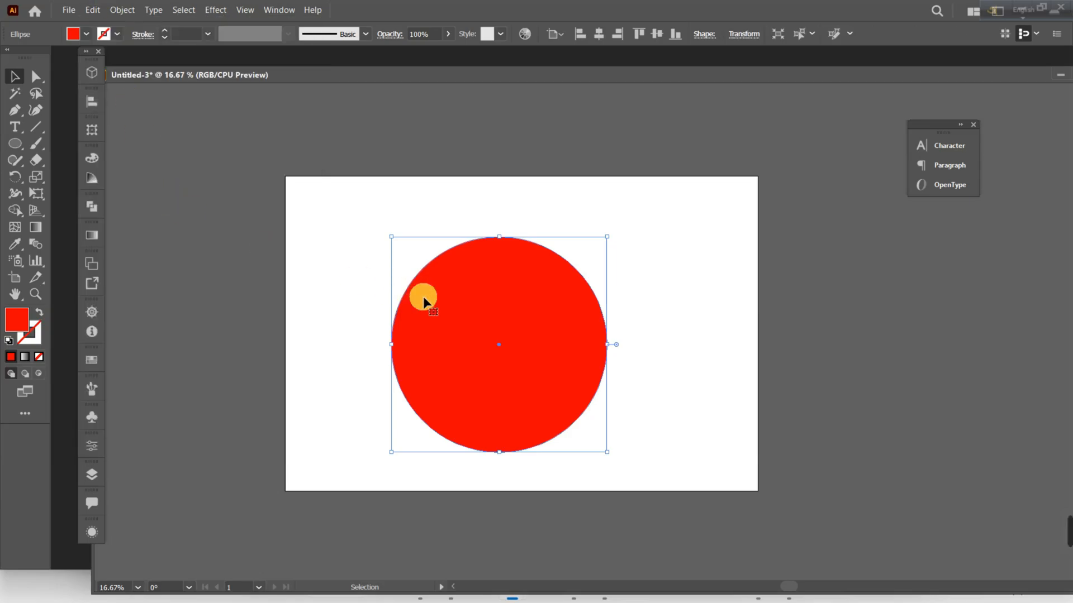
pyautogui.moveTo(421, 297); pyautogui.dragTo(797, 316)
pyautogui.hotkey('ctrl', 'z')
# Fill the duplicate circle with black.
pyautogui.click(85, 34)
pyautogui.click(39, 57)
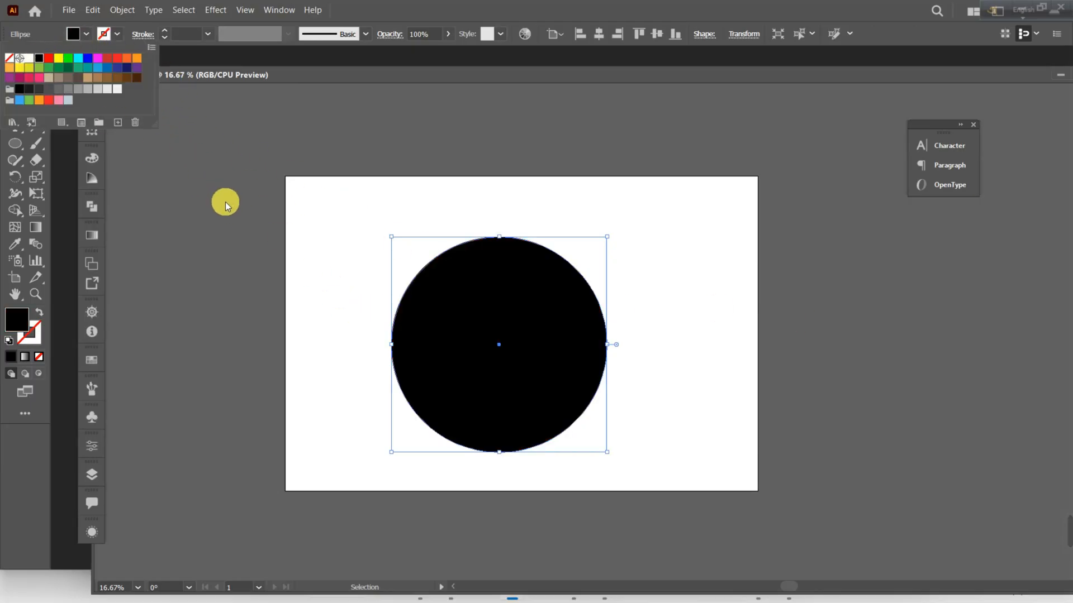
pyautogui.click(225, 202)
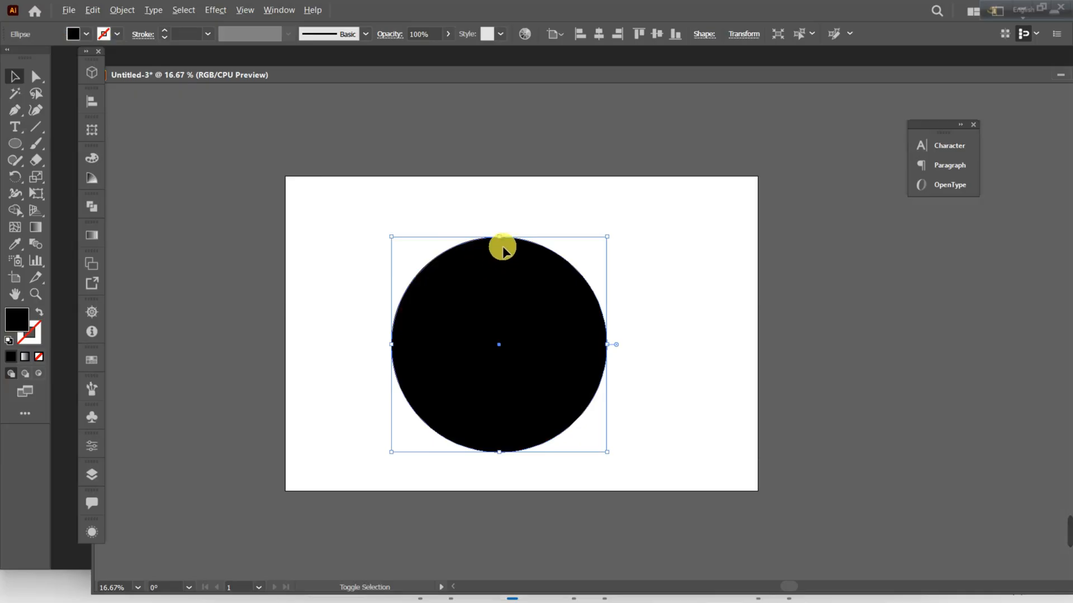
# Scale the black circle down proportionally about its centre to about 11.83 in.
pyautogui.moveTo(503, 242); pyautogui.dragTo(501, 274)
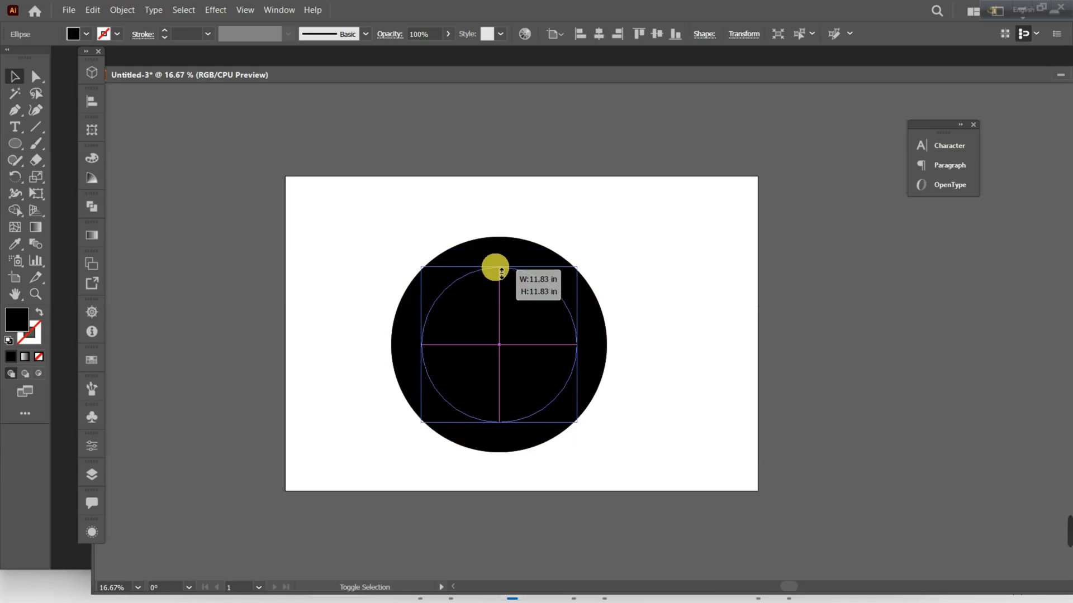
pyautogui.moveTo(497, 272); pyautogui.dragTo(495, 272)
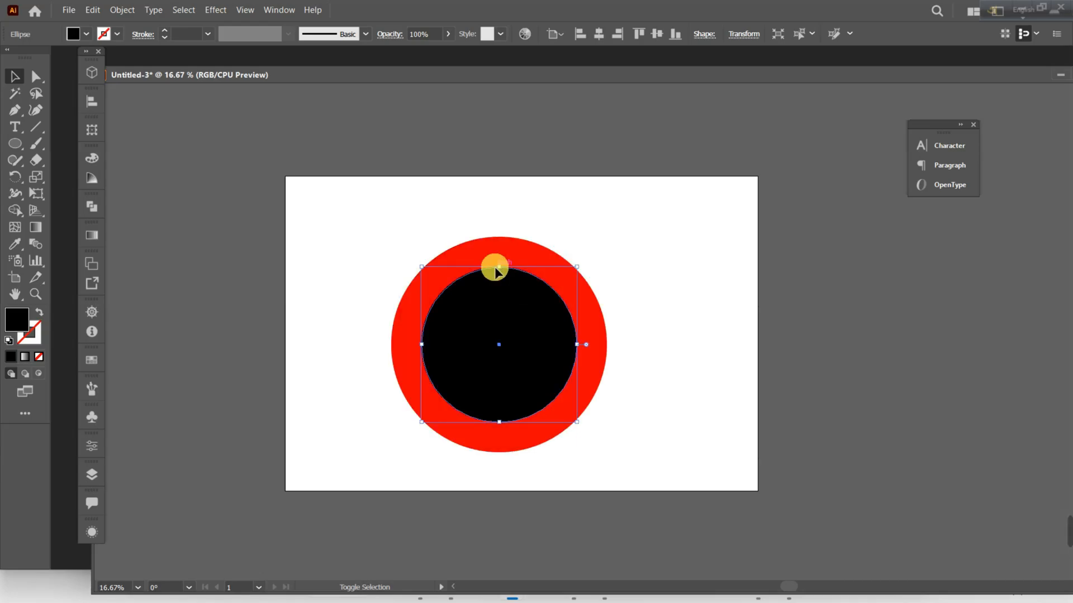
pyautogui.click(679, 308)
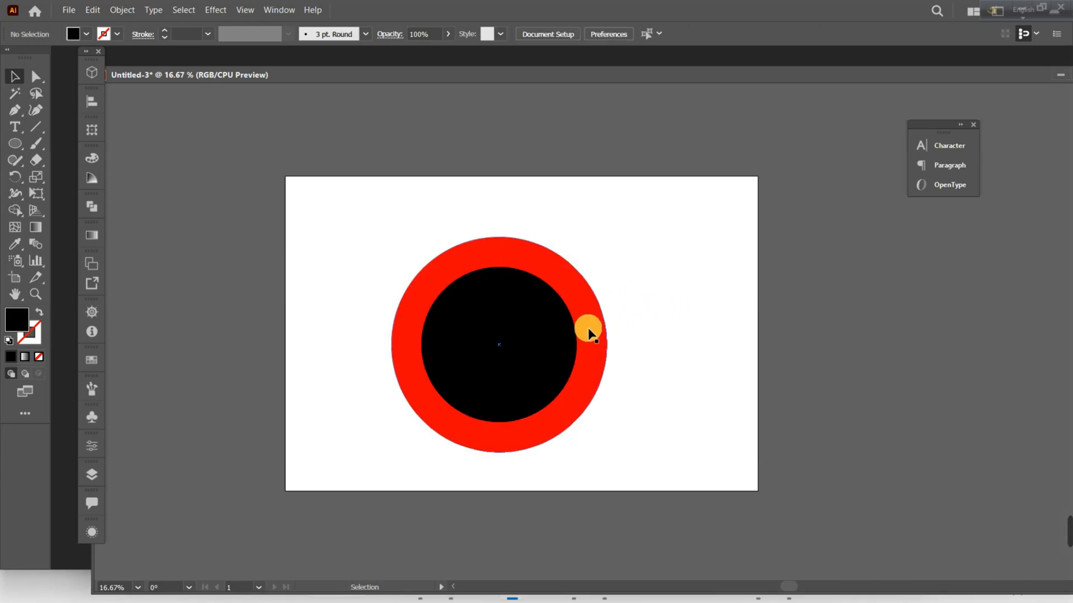
# Enlarge the black circle proportionally from its left edge until it extends slightly past the red circle's right edge.
pyautogui.click(527, 330)
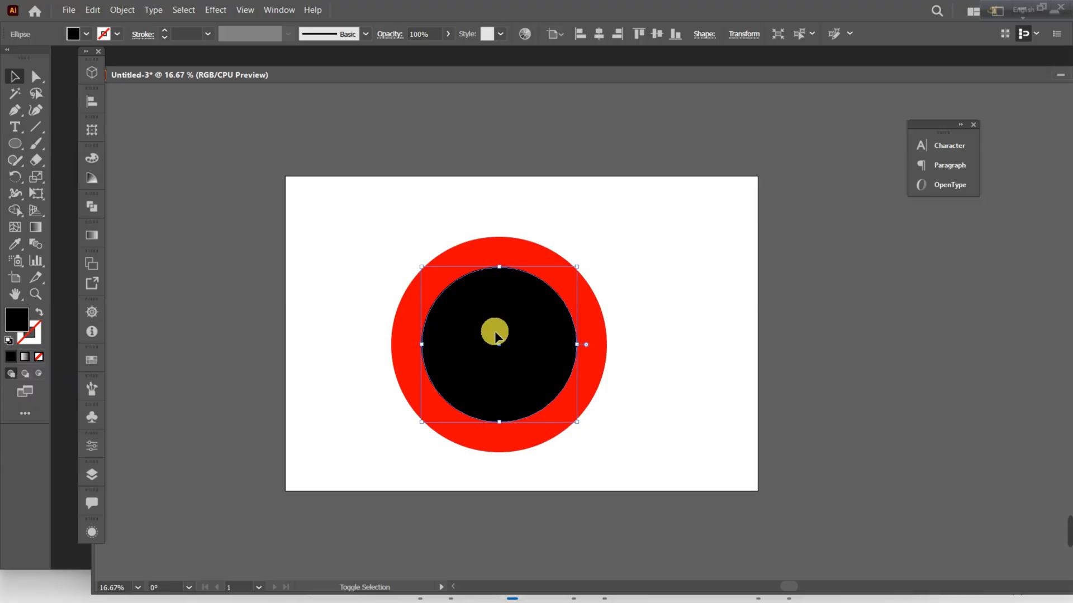
pyautogui.click(578, 345)
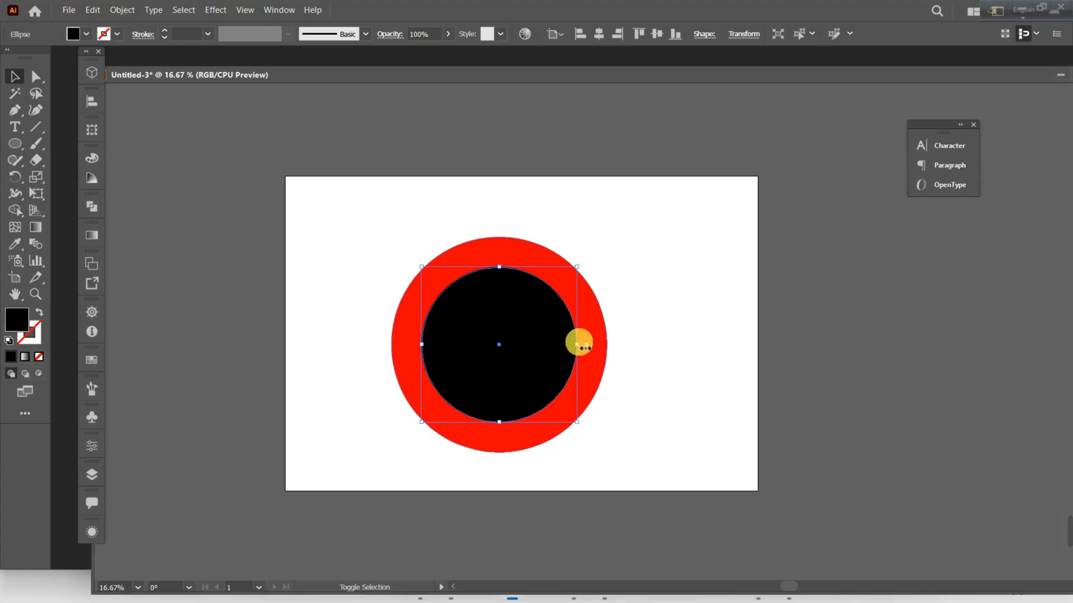
pyautogui.click(585, 348)
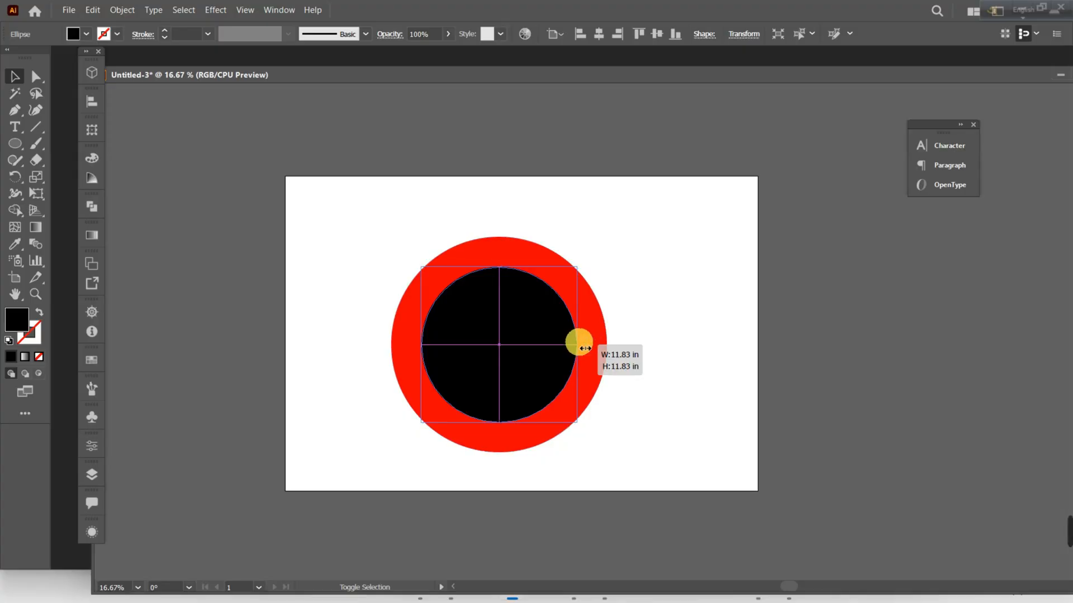
pyautogui.moveTo(585, 348); pyautogui.dragTo(619, 347)
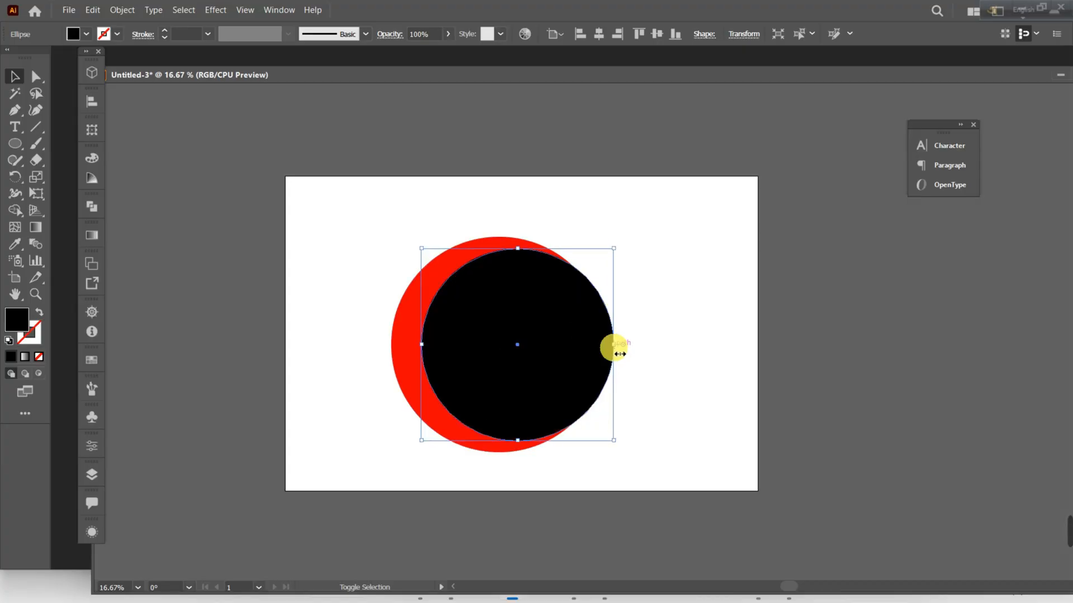
pyautogui.click(677, 357)
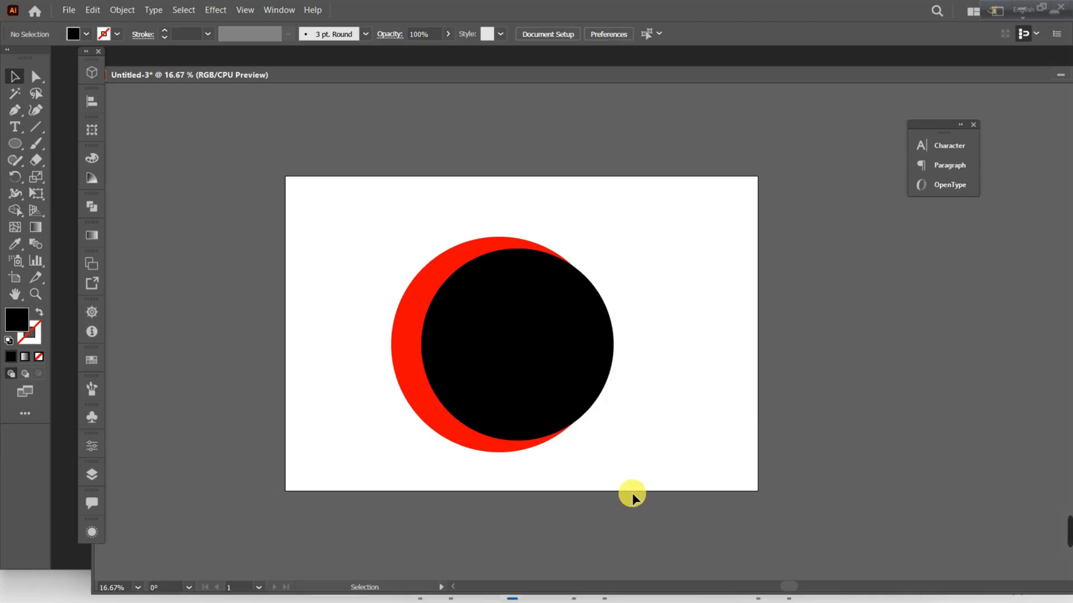
# Group the red and black circles together.
pyautogui.moveTo(295, 199); pyautogui.dragTo(817, 485)
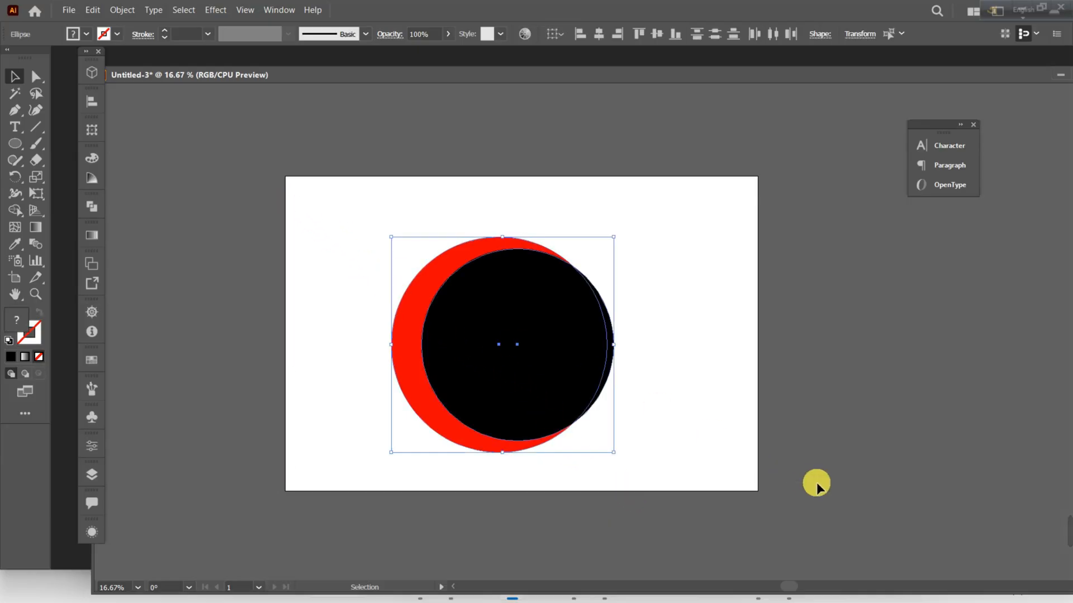
pyautogui.rightClick(512, 273)
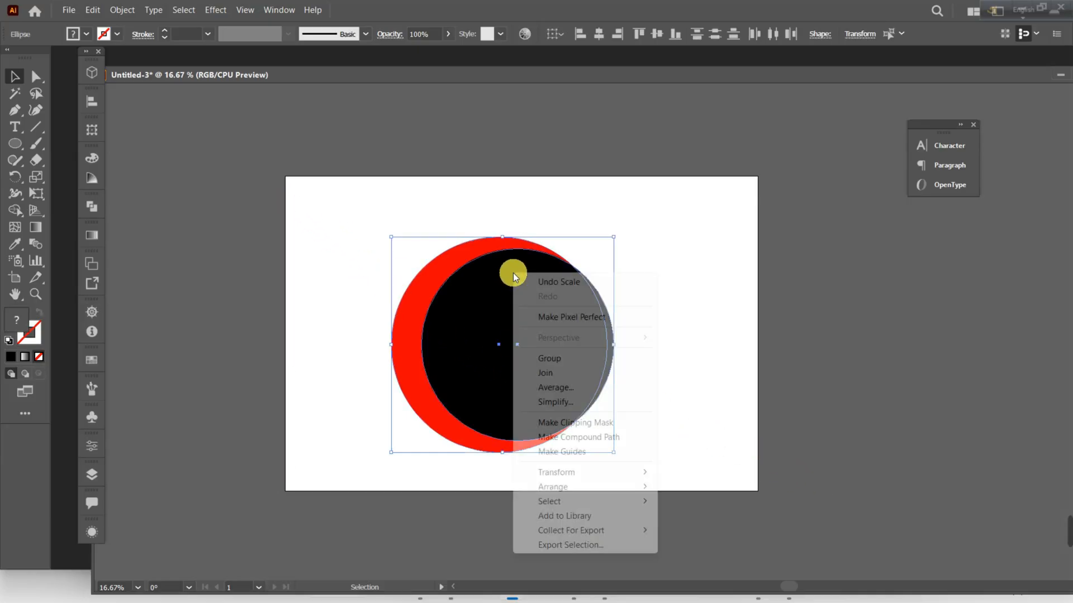
pyautogui.click(581, 362)
pyautogui.click(702, 415)
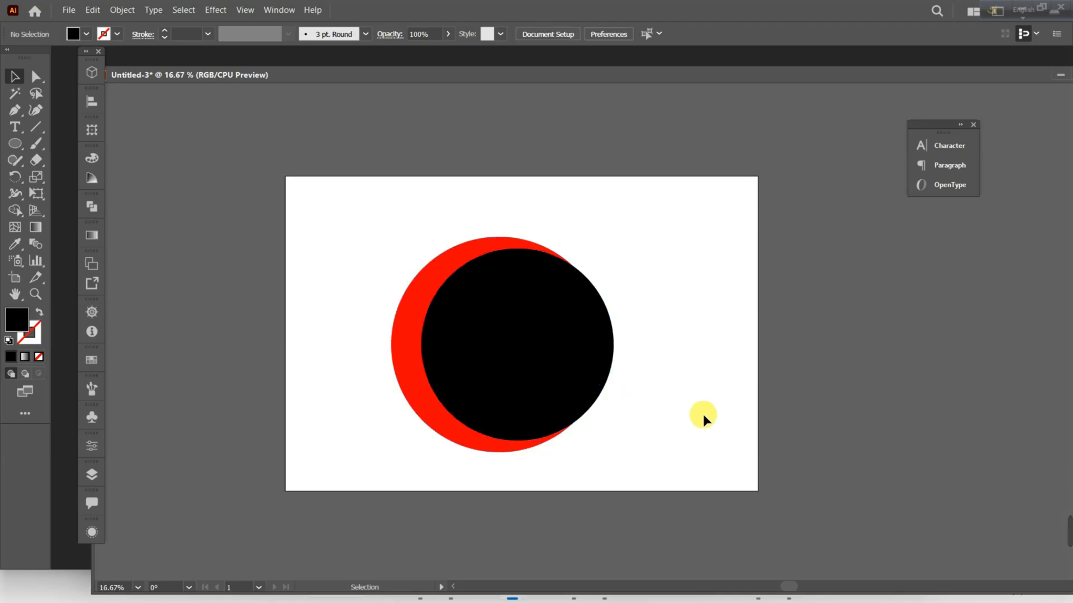
# Cut the black circle's area out of the grouped circles with the Shape Builder Tool, leaving a red crescent.
pyautogui.moveTo(682, 442); pyautogui.dragTo(462, 289)
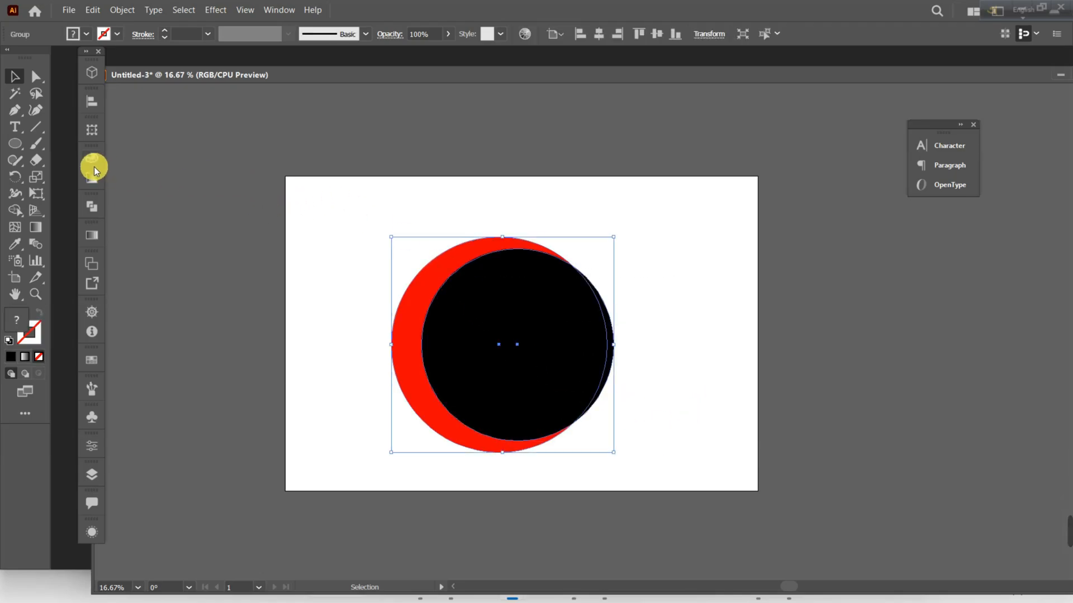
pyautogui.click(12, 212)
pyautogui.rightClick(12, 212)
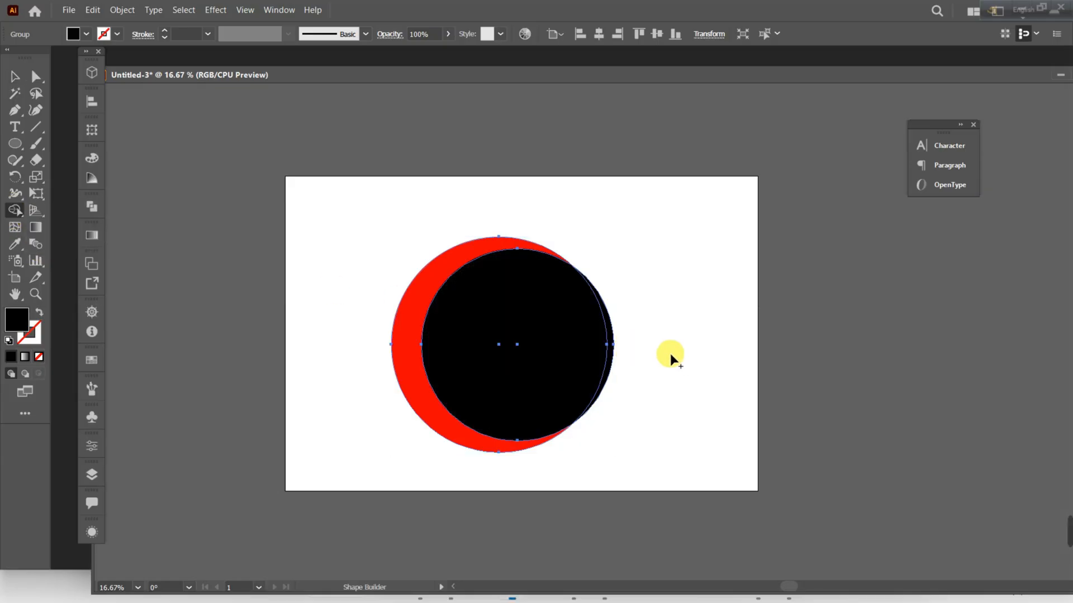
pyautogui.moveTo(670, 355); pyautogui.dragTo(525, 333)
pyautogui.moveTo(671, 352); pyautogui.dragTo(497, 323)
pyautogui.moveTo(671, 357); pyautogui.dragTo(501, 326)
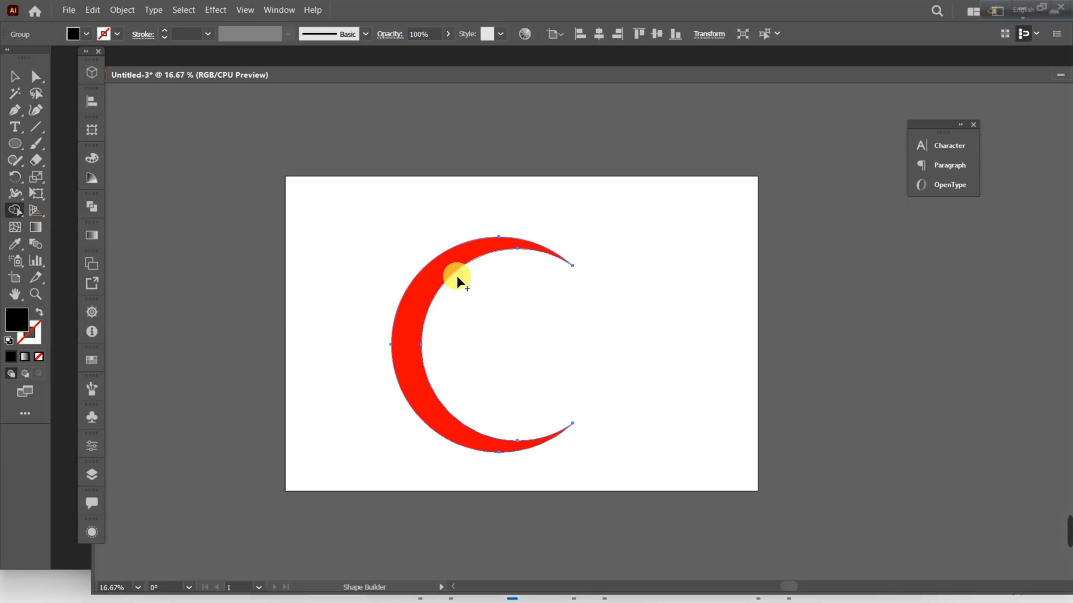
# Undo the last cut and remove the black circle's area again with the Shape Builder Tool, leaving the red crescent.
pyautogui.hotkey('ctrl', 'z')
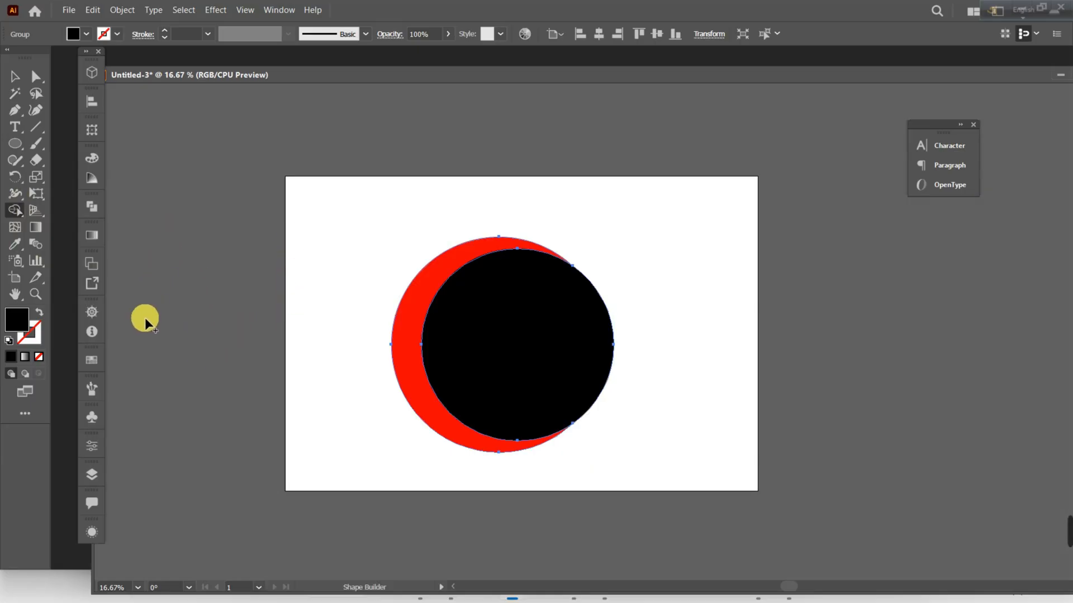
pyautogui.click(93, 205)
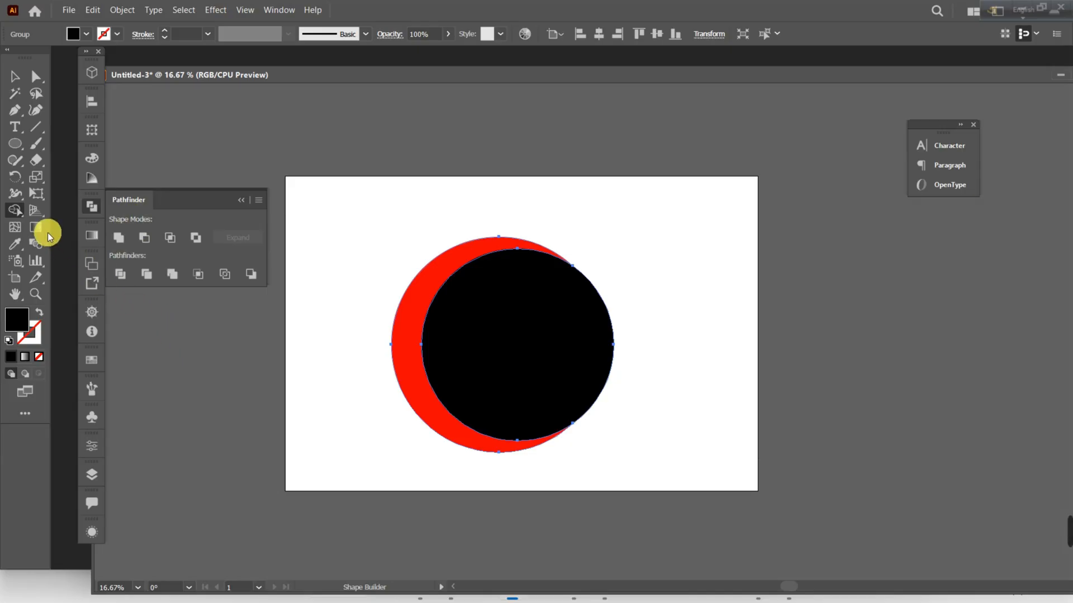
pyautogui.click(88, 208)
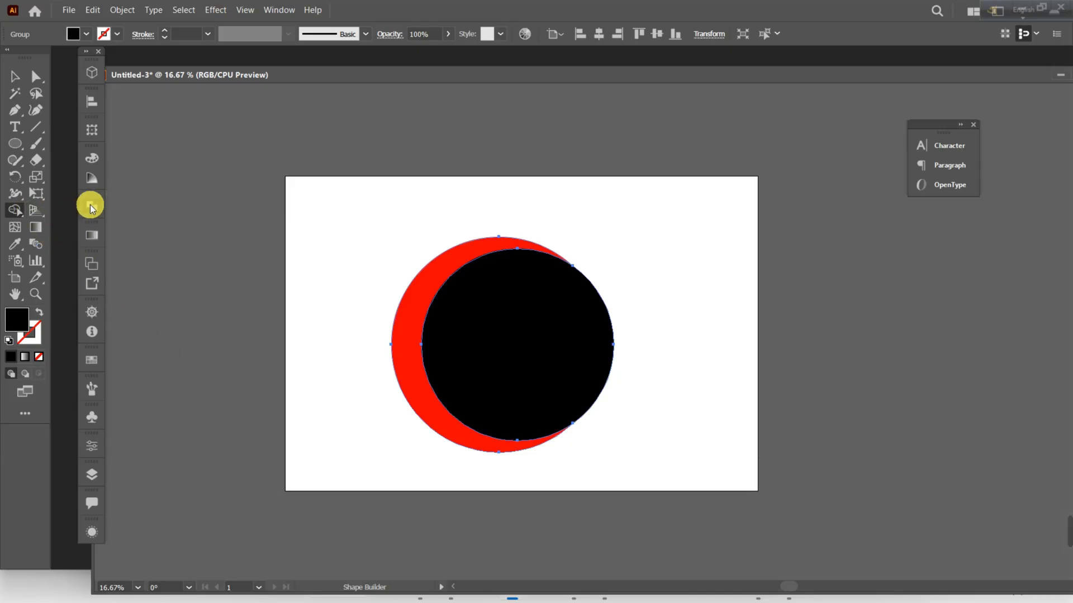
pyautogui.click(15, 211)
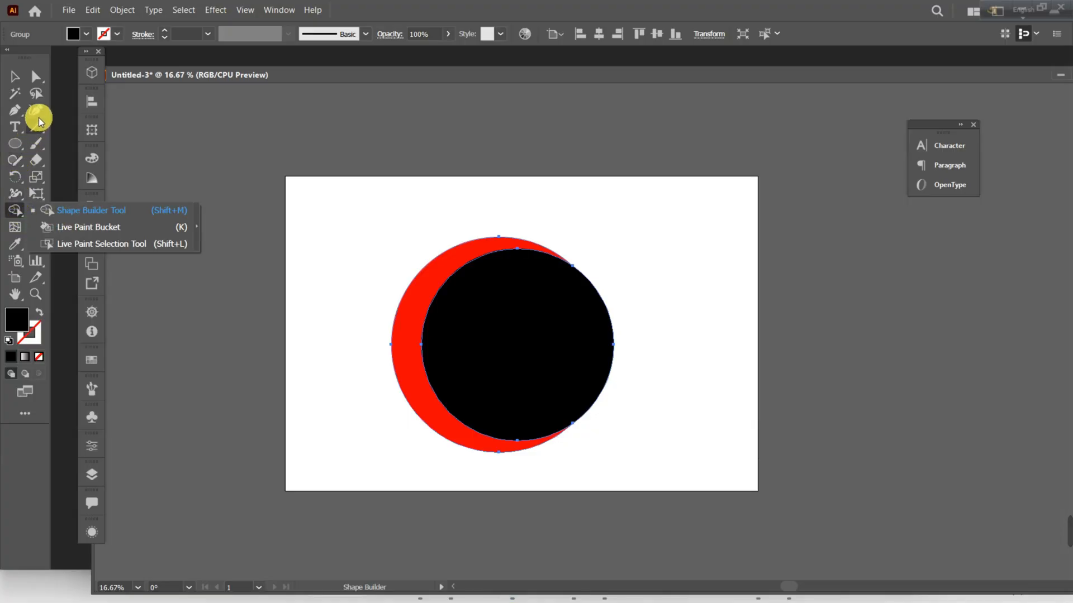
pyautogui.click(14, 214)
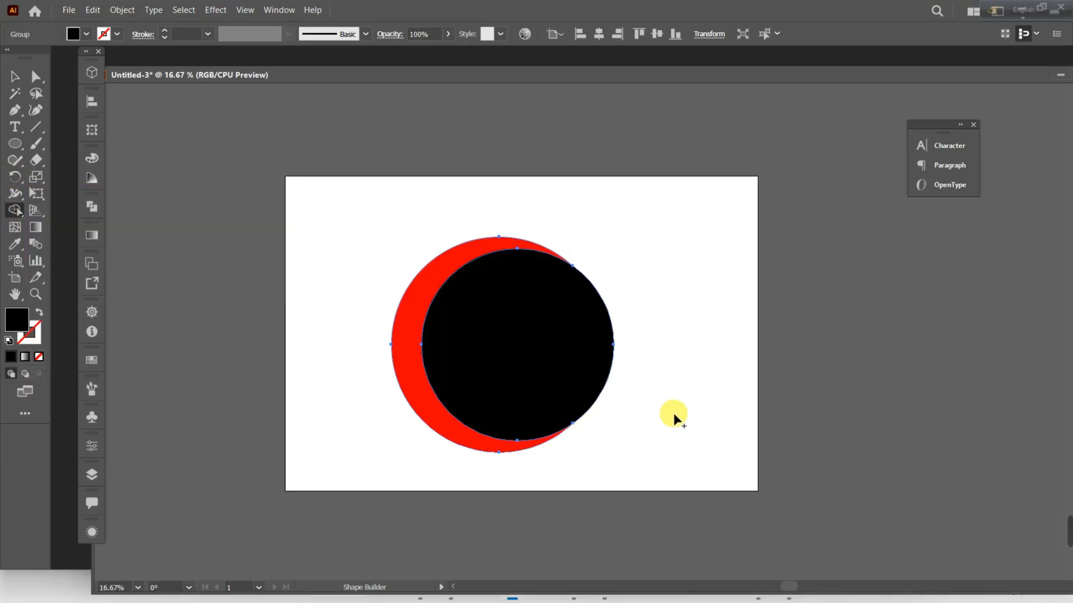
pyautogui.moveTo(675, 326)
pyautogui.mouseDown()
pyautogui.moveTo(553, 342)
pyautogui.moveTo(498, 307)
pyautogui.moveTo(494, 346)
pyautogui.moveTo(687, 347)
pyautogui.mouseUp()
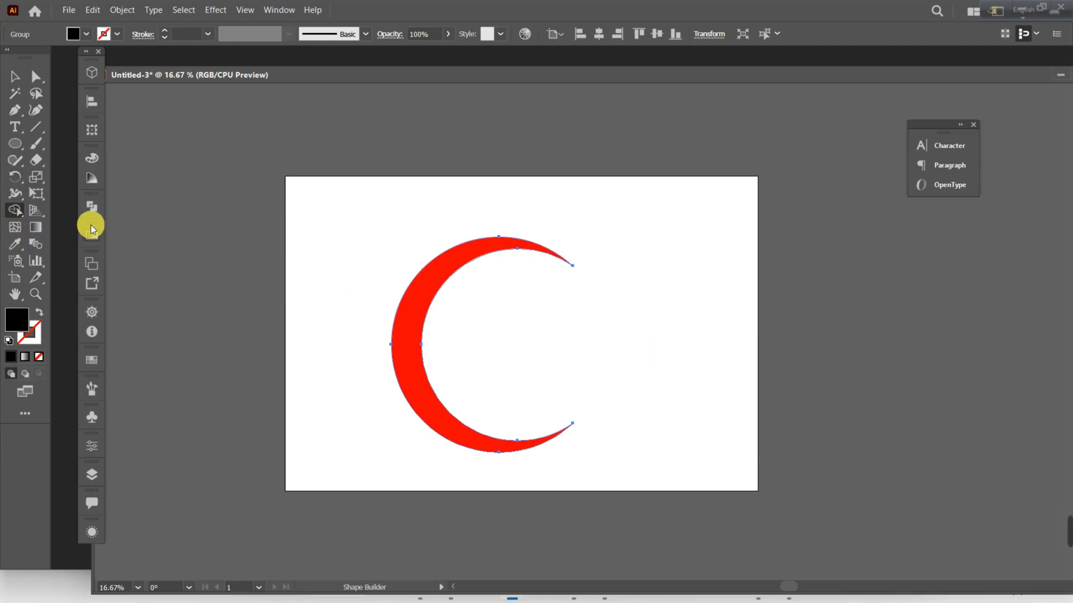
# Copy the red crescent and paste the copy in front at the same position.
pyautogui.click(15, 76)
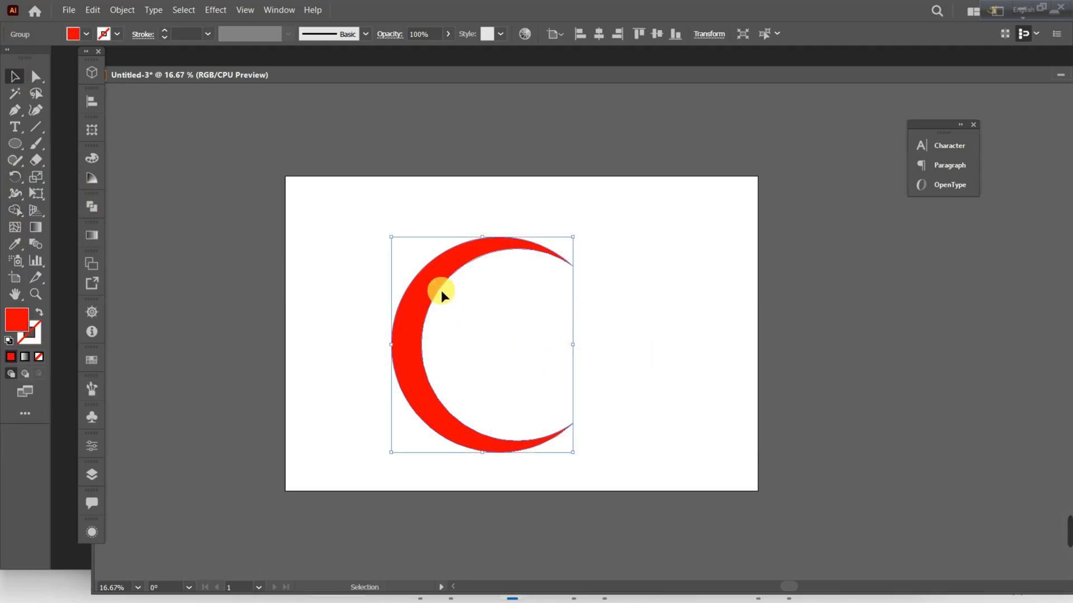
pyautogui.rightClick(425, 284)
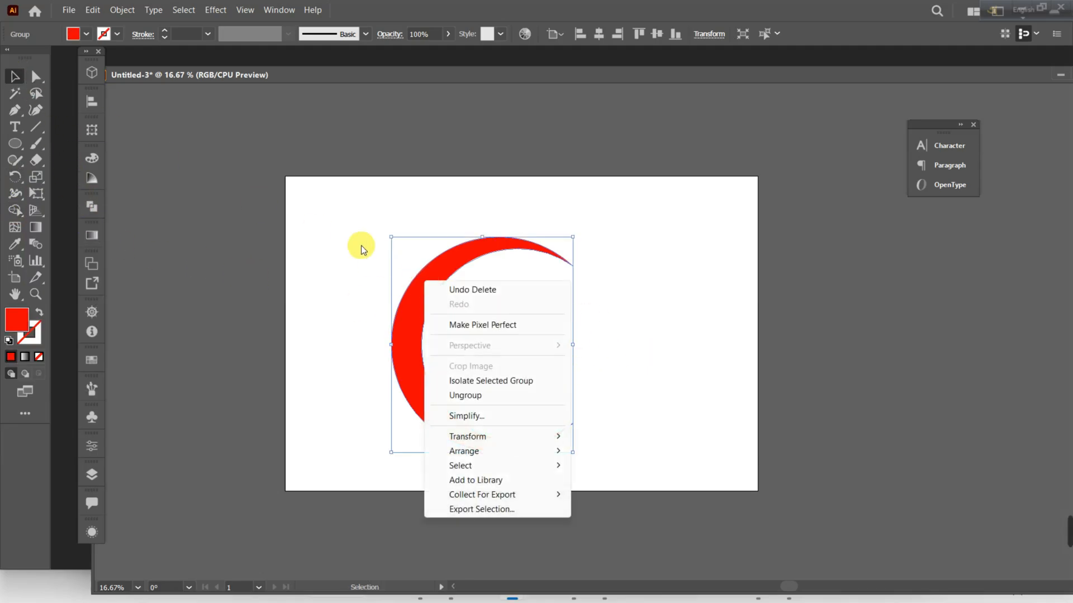
pyautogui.click(93, 10)
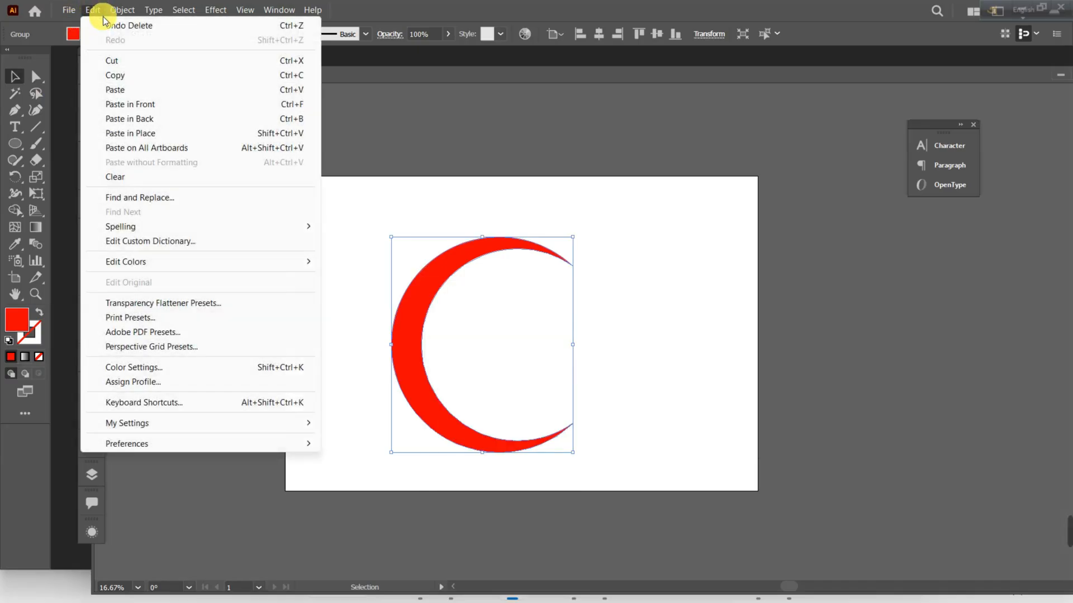
pyautogui.click(135, 82)
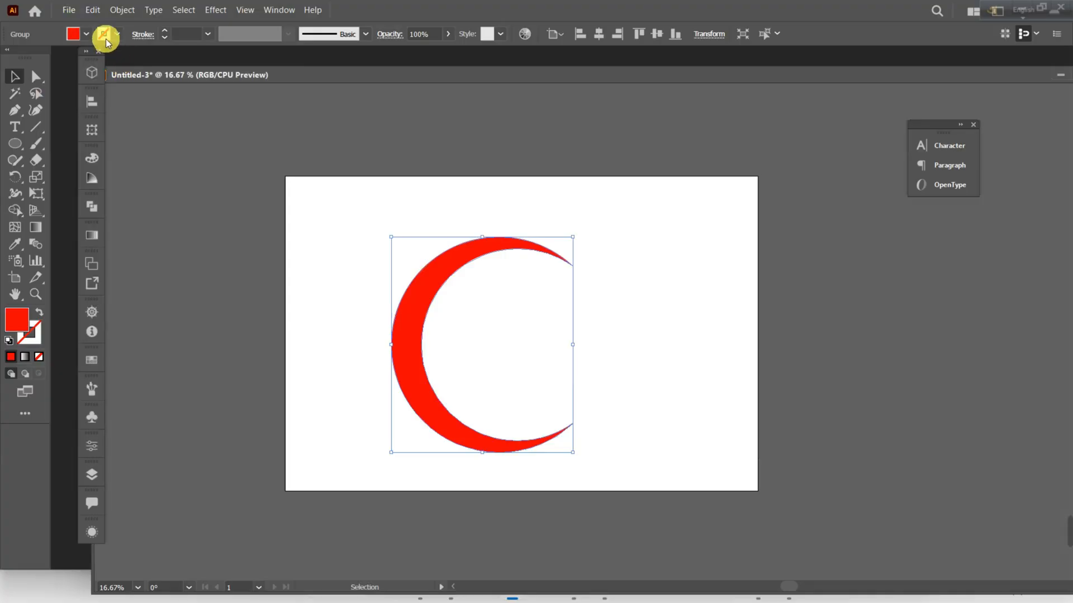
pyautogui.click(93, 10)
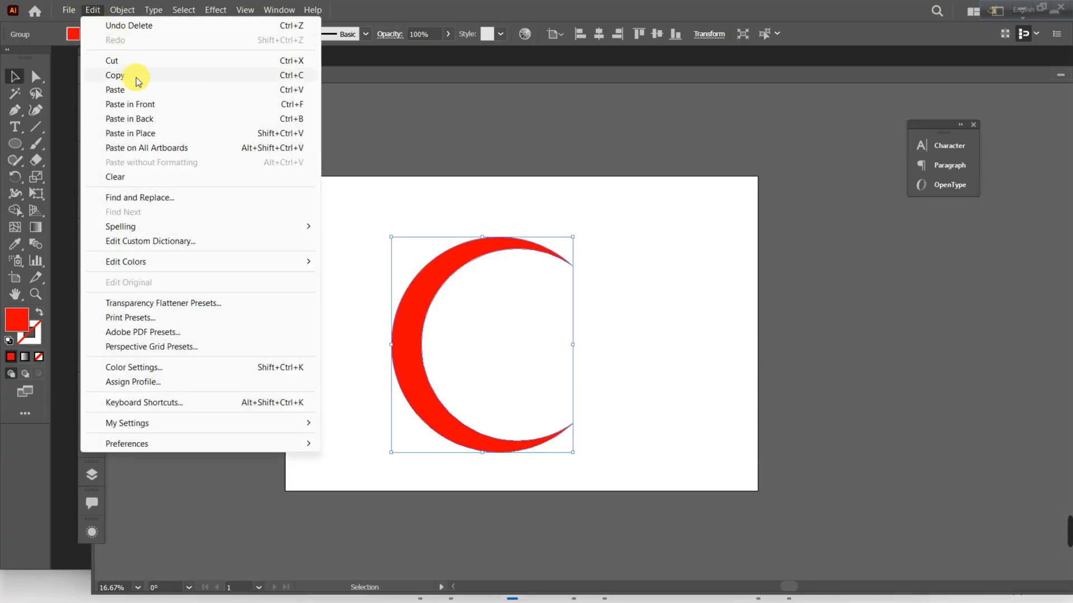
pyautogui.click(140, 104)
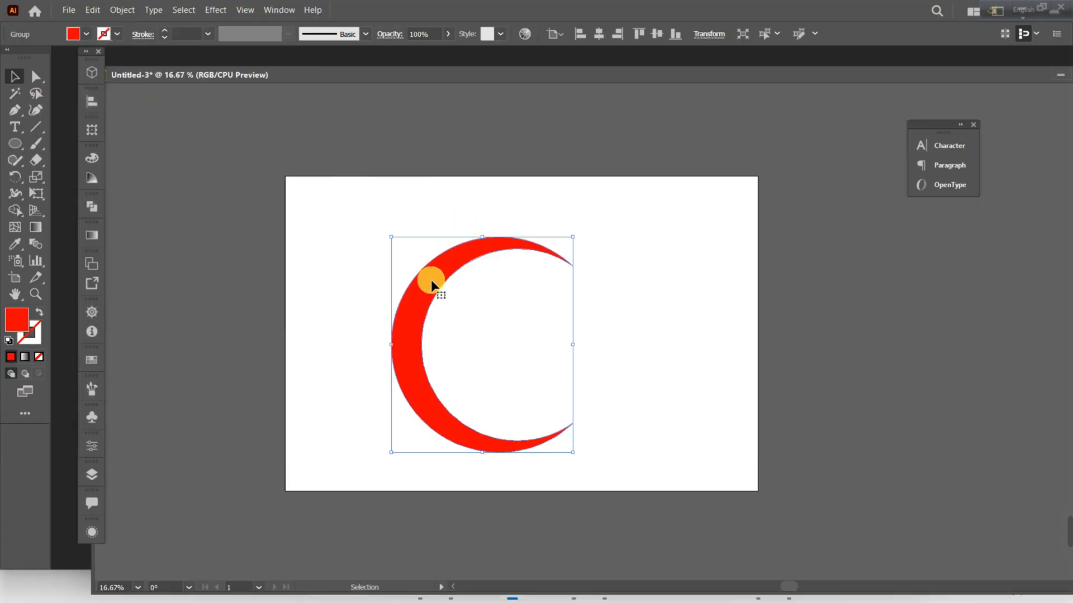
# Try to mirror the crescent copy by moving it aside and stretching its outer edge across to the opposite side, then undo these changes.
pyautogui.moveTo(426, 282); pyautogui.dragTo(879, 276)
pyautogui.hotkey('ctrl', 'z')
pyautogui.click(542, 312)
pyautogui.click(432, 280)
pyautogui.click(465, 296)
pyautogui.moveTo(428, 284); pyautogui.dragTo(517, 273)
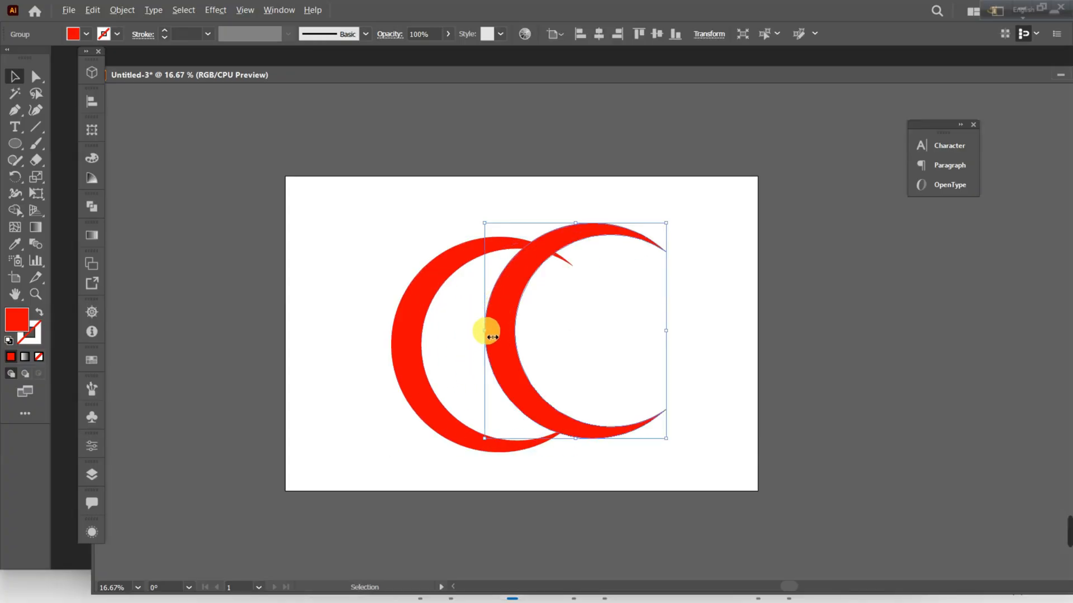
pyautogui.moveTo(491, 336); pyautogui.dragTo(699, 323)
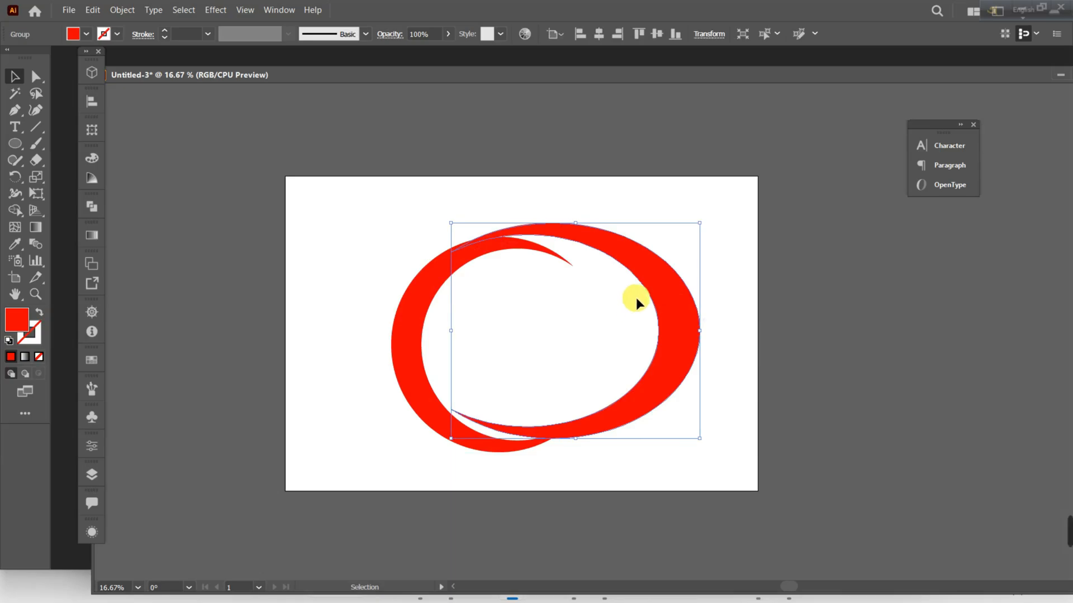
pyautogui.hotkey('ctrl', 'z')
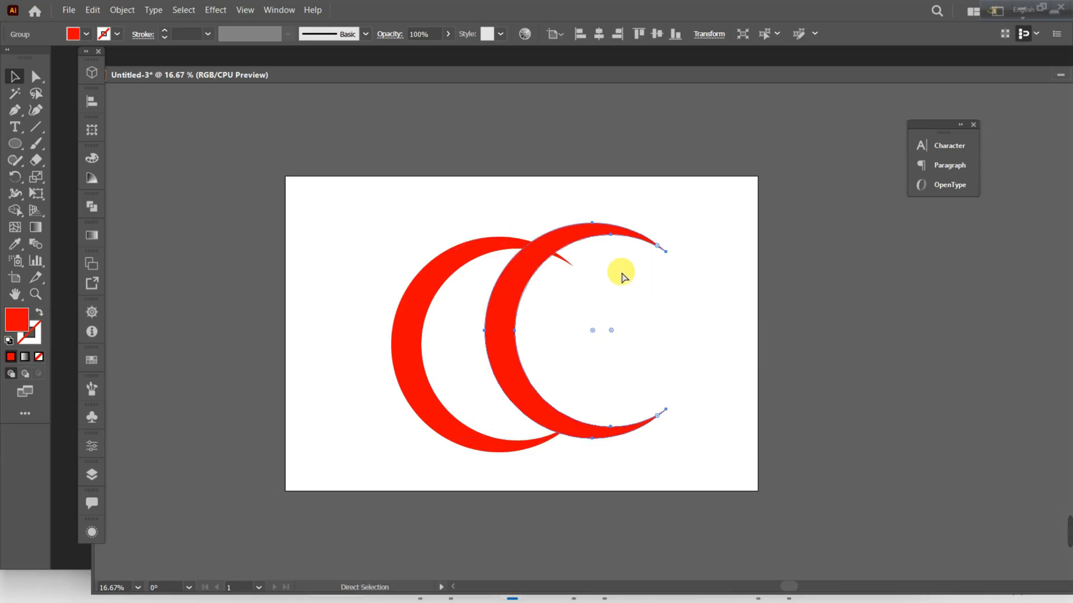
pyautogui.hotkey('ctrl', 'z')
pyautogui.press('v')
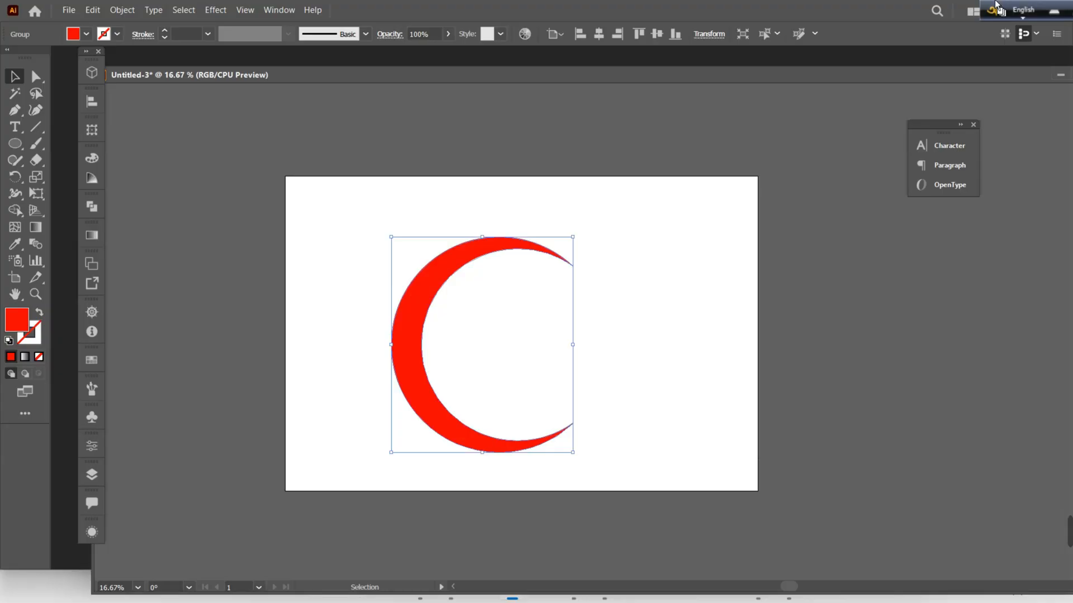
pyautogui.click(96, 444)
pyautogui.click(95, 444)
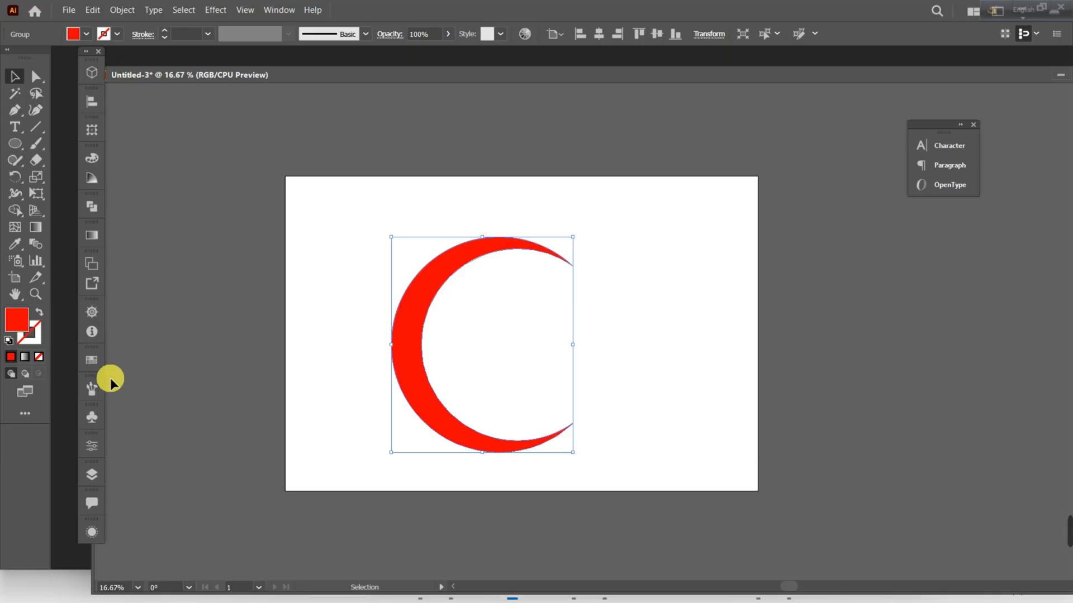
pyautogui.click(97, 446)
pyautogui.click(96, 446)
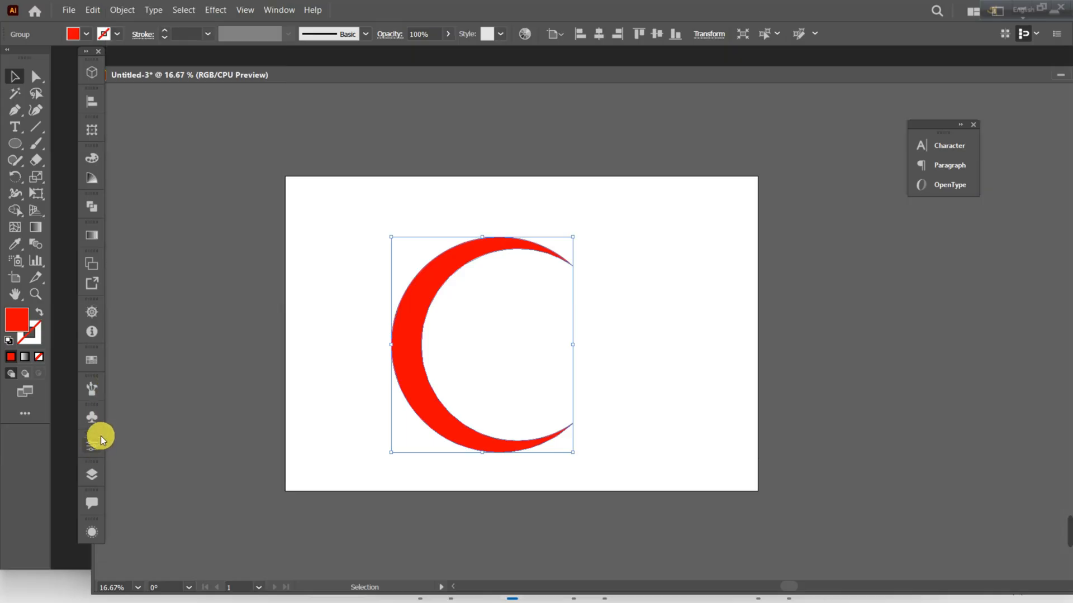
pyautogui.click(275, 11)
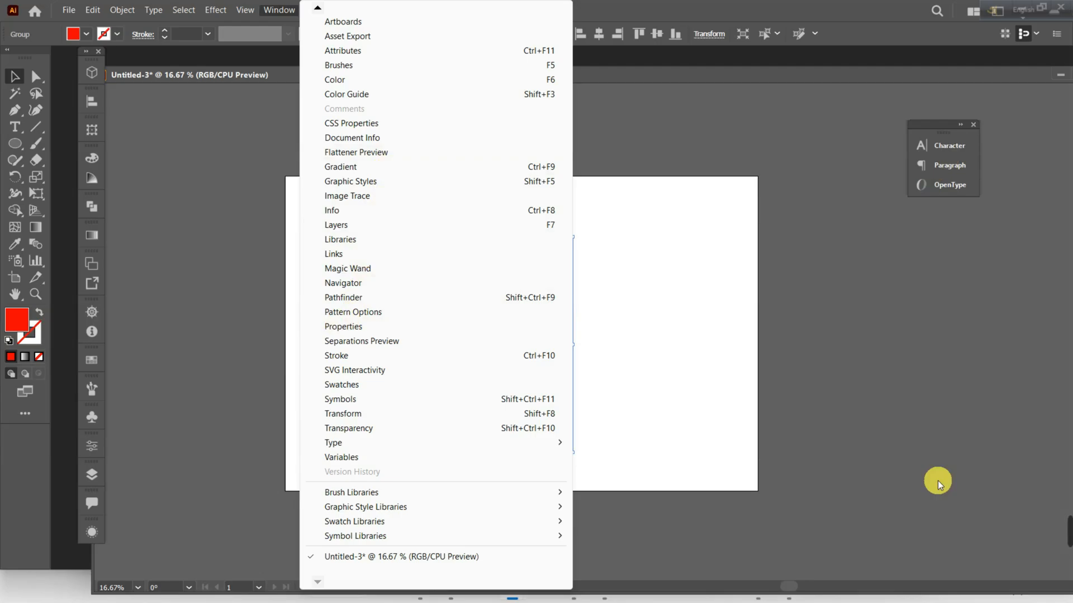
pyautogui.click(977, 481)
pyautogui.click(99, 453)
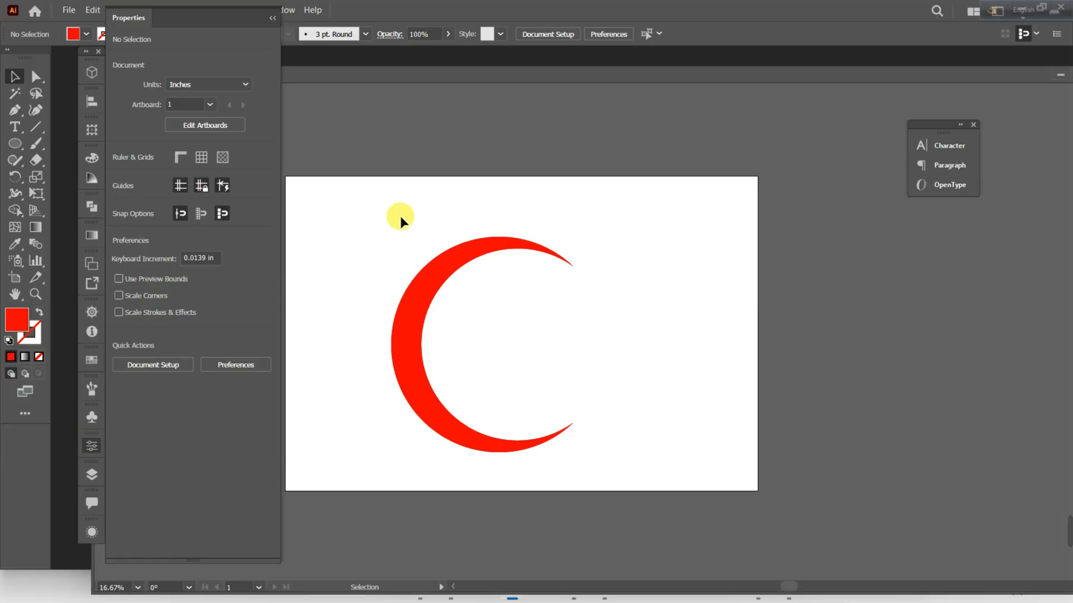
pyautogui.click(275, 18)
pyautogui.moveTo(408, 241); pyautogui.dragTo(406, 241)
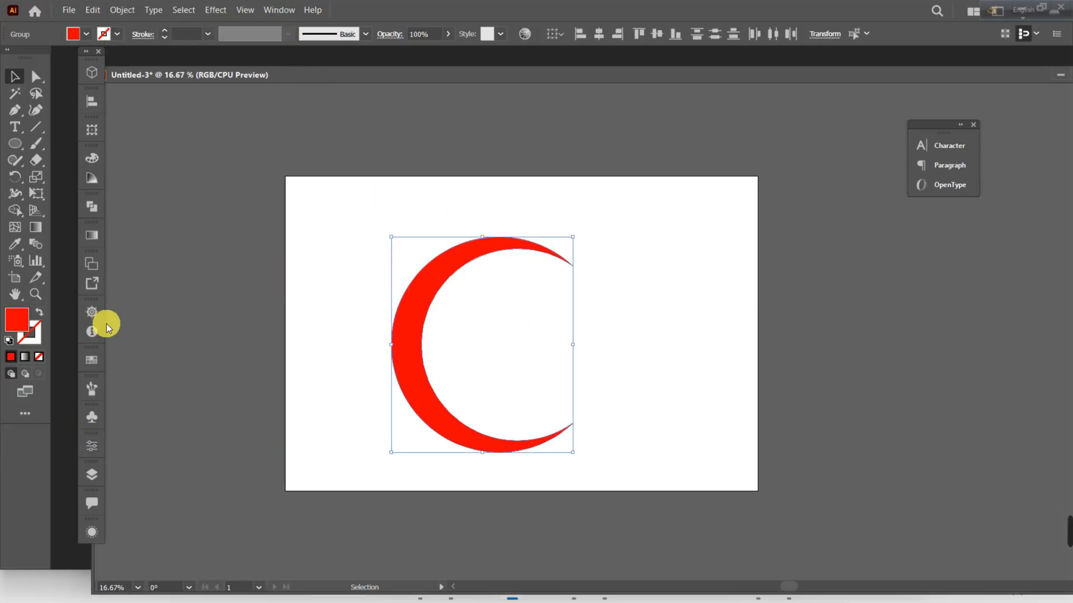
# Flip the front crescent copy horizontally so it opens toward the left and overlaps the original.
pyautogui.click(246, 311)
pyautogui.click(419, 319)
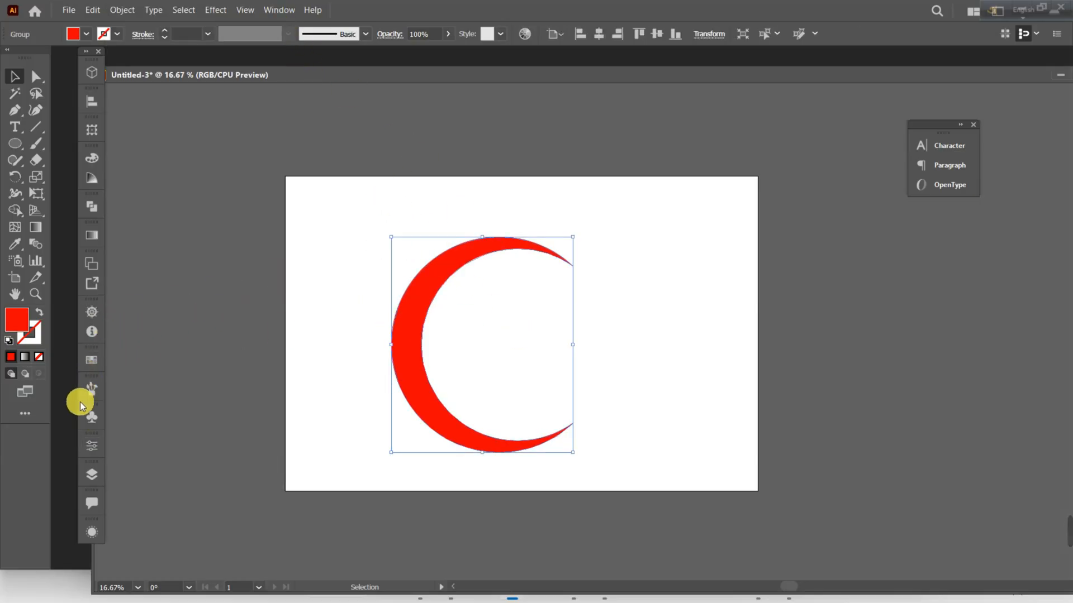
pyautogui.click(91, 445)
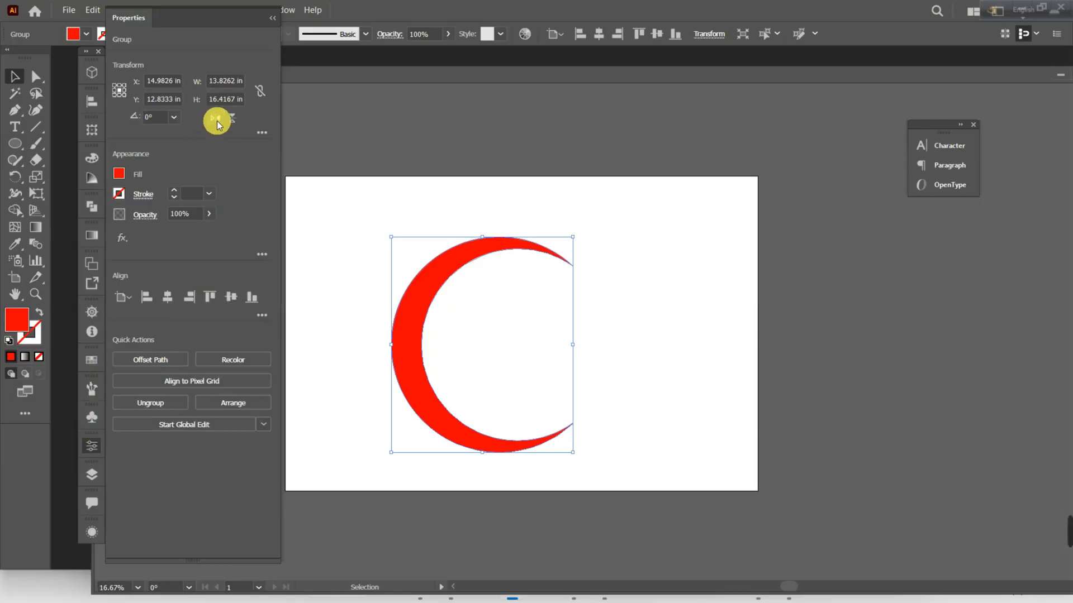
pyautogui.click(211, 119)
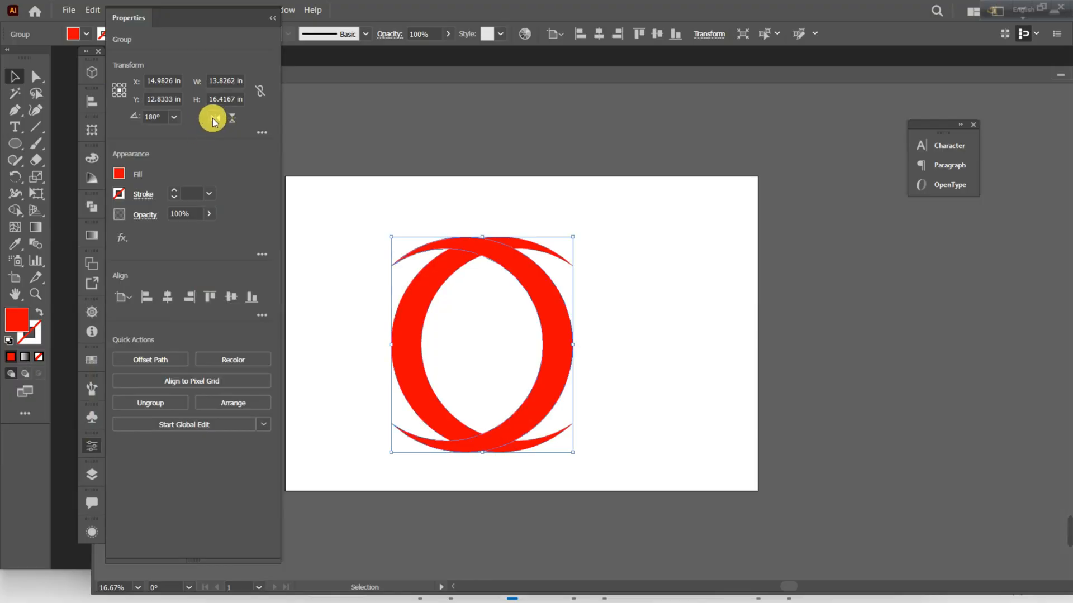
pyautogui.click(311, 66)
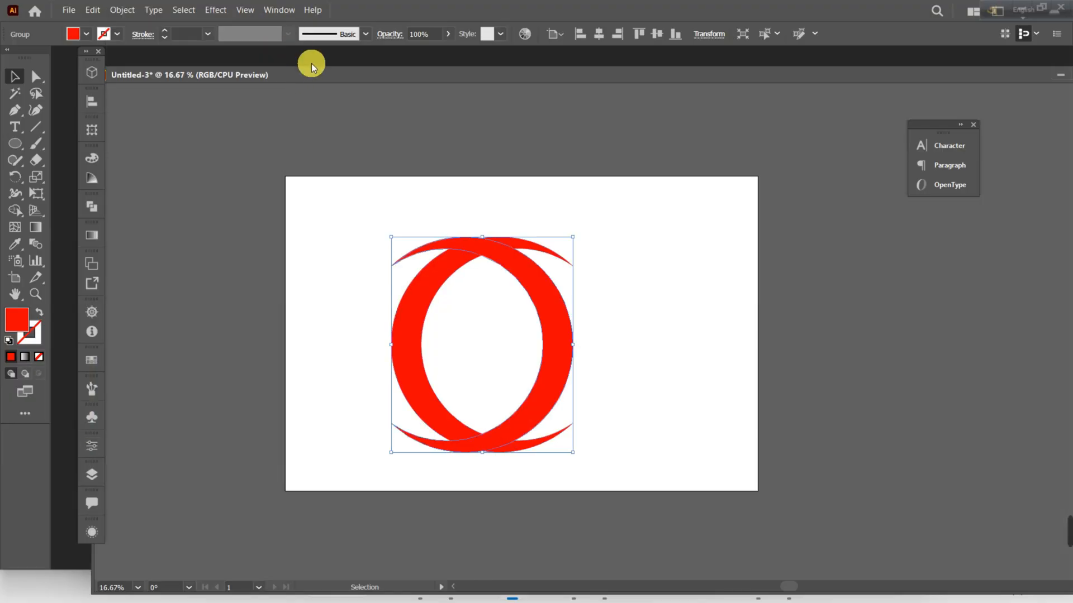
# Scale the flipped crescent down proportionally about its centre so it fits vertically inside the original crescent's outline.
pyautogui.click(636, 256)
pyautogui.click(544, 292)
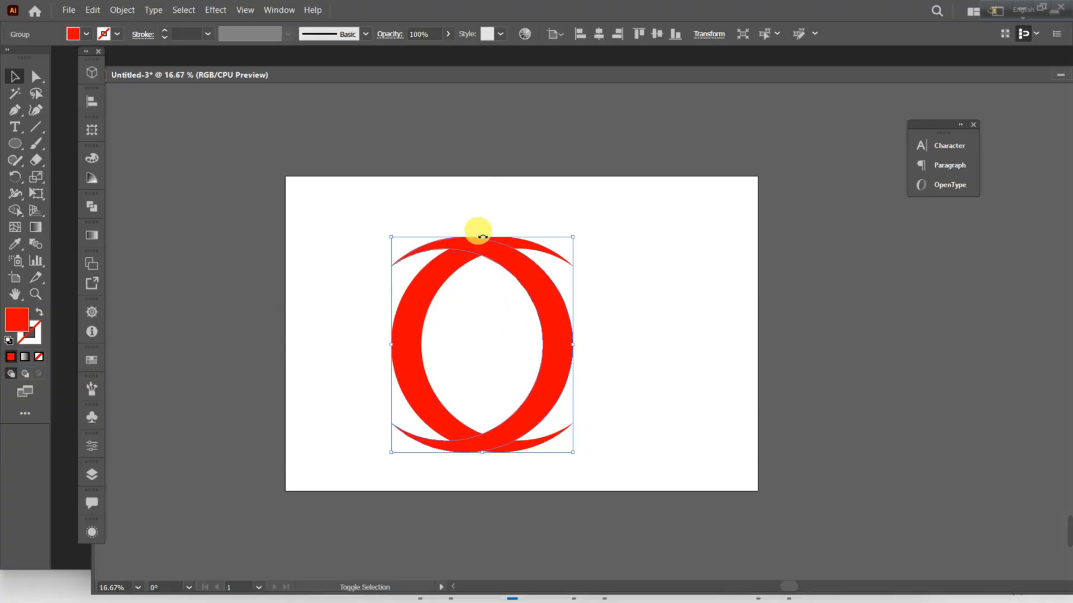
pyautogui.moveTo(488, 240); pyautogui.dragTo(488, 260)
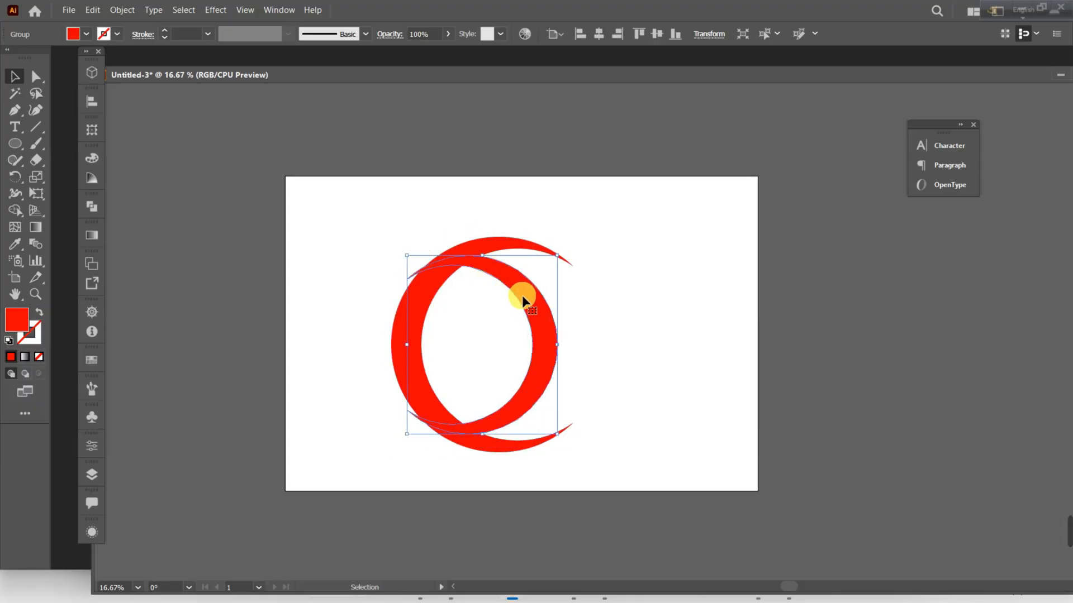
# Nudge the smaller flipped crescent right until its tips sit just inside the large crescent with a thin even gap between them.
pyautogui.press('Right')
pyautogui.press('Right')
pyautogui.press('Right')
pyautogui.press('Right')
pyautogui.press('Right')
pyautogui.press('Right')
pyautogui.press('Right')
pyautogui.press('Right')
pyautogui.press('Right')
pyautogui.press('Right')
pyautogui.press('Right')
pyautogui.press('Right')
pyautogui.press('Right')
pyautogui.press('Right')
pyautogui.press('Right')
pyautogui.press('Right')
pyautogui.press('Right')
pyautogui.press('Right')
pyautogui.press('Right')
pyautogui.press('Right')
pyautogui.press('Right')
pyautogui.press('Right')
pyautogui.press('Right')
pyautogui.press('Right')
pyautogui.press('Right')
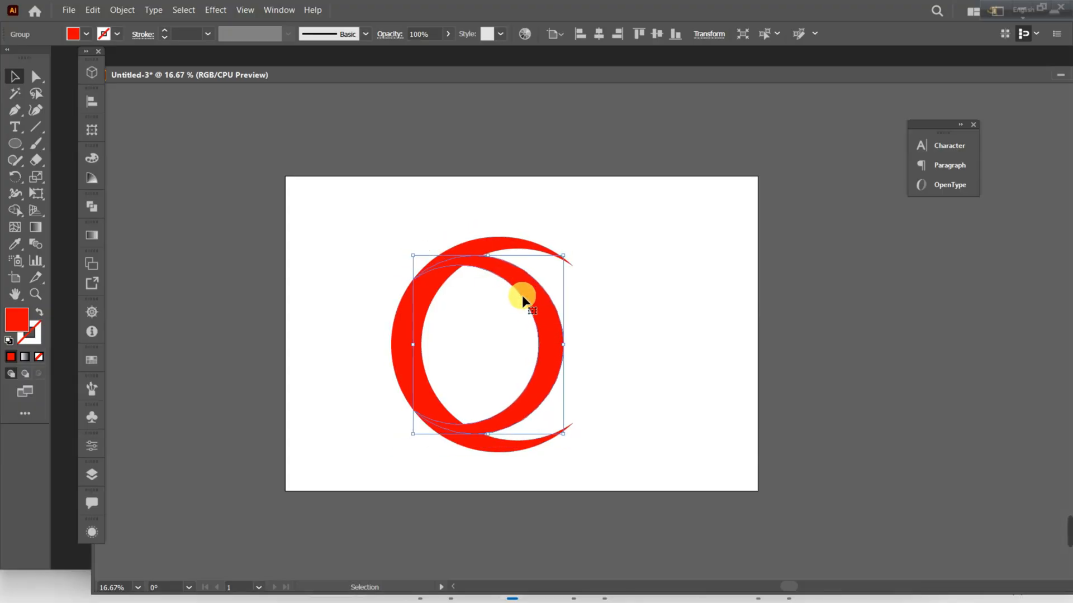
pyautogui.press('Right')
pyautogui.press('Right')
pyautogui.press('Right')
pyautogui.press('Right')
pyautogui.press('Right')
pyautogui.press('Right')
pyautogui.press('Right')
pyautogui.press('Right')
pyautogui.press('Right')
pyautogui.press('Right')
pyautogui.press('Right')
pyautogui.press('Right')
pyautogui.press('Right')
pyautogui.press('Right')
pyautogui.press('Right')
pyautogui.press('Right')
pyautogui.press('Right')
pyautogui.press('Right')
pyautogui.press('Right')
pyautogui.press('Right')
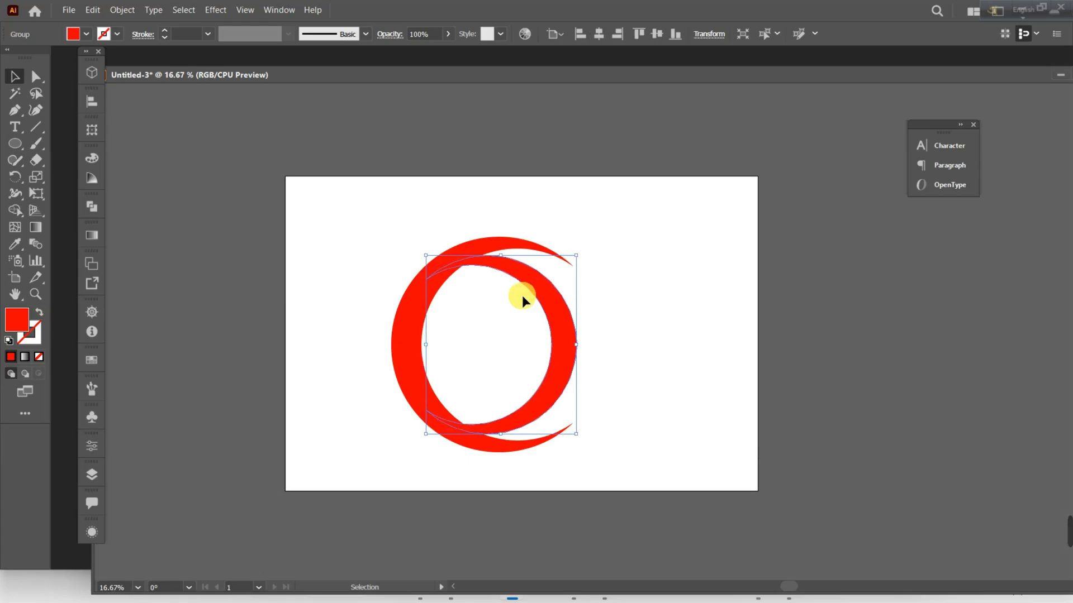
pyautogui.press('Right')
pyautogui.press('Right')
pyautogui.press('Right')
pyautogui.press('Right')
pyautogui.press('Right')
pyautogui.press('Right')
pyautogui.press('Right')
pyautogui.press('Right')
pyautogui.press('Right')
pyautogui.press('Right')
pyautogui.press('Right')
pyautogui.press('Right')
pyautogui.press('Right')
pyautogui.press('Right')
pyautogui.press('Right')
pyautogui.press('Right')
pyautogui.press('Right')
pyautogui.press('Right')
pyautogui.press('Right')
pyautogui.press('Right')
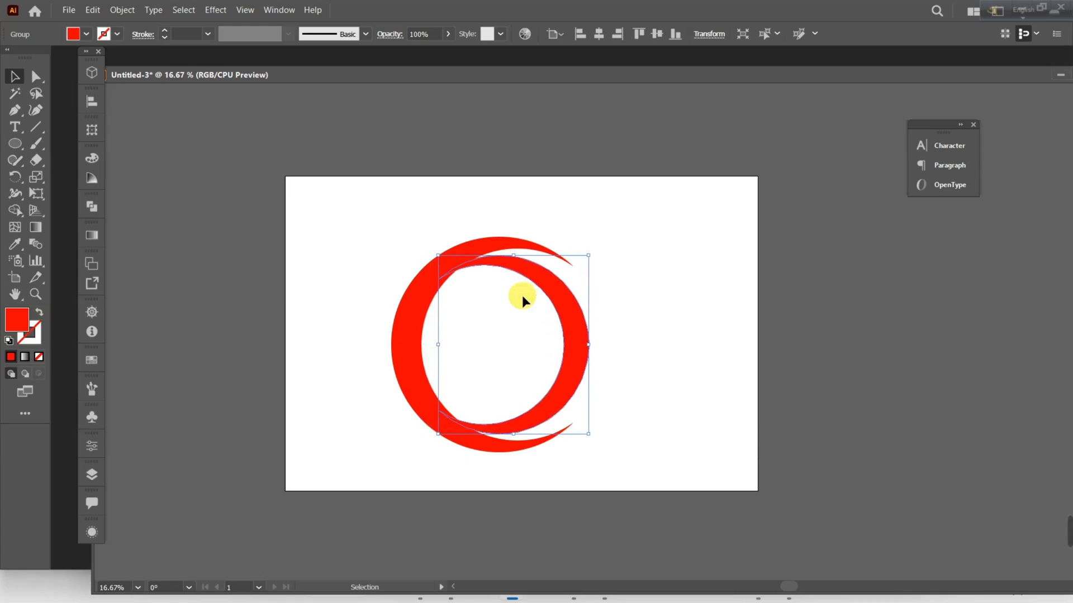
pyautogui.press('Right')
pyautogui.press('Right')
pyautogui.press('Right')
pyautogui.press('Right')
pyautogui.press('Right')
pyautogui.press('Right')
pyautogui.press('Right')
pyautogui.press('Right')
pyautogui.press('Right')
pyautogui.press('Right')
pyautogui.press('Right')
pyautogui.press('Right')
pyautogui.press('Right')
pyautogui.press('Right')
pyautogui.press('Right')
pyautogui.press('Right')
pyautogui.press('Right')
pyautogui.press('Right')
pyautogui.press('Right')
pyautogui.press('Right')
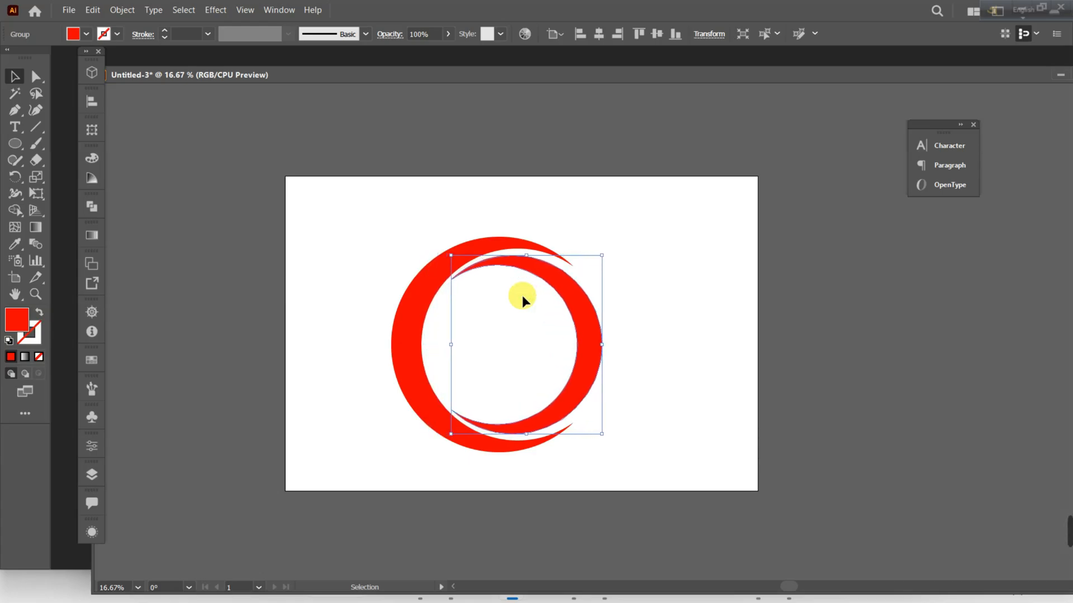
pyautogui.press('Right')
pyautogui.press('Right')
pyautogui.press('Right')
pyautogui.press('Right')
pyautogui.press('Right')
pyautogui.press('Right')
pyautogui.press('Right')
pyautogui.press('Right')
pyautogui.press('Right')
pyautogui.press('Right')
pyautogui.press('Right')
pyautogui.press('Right')
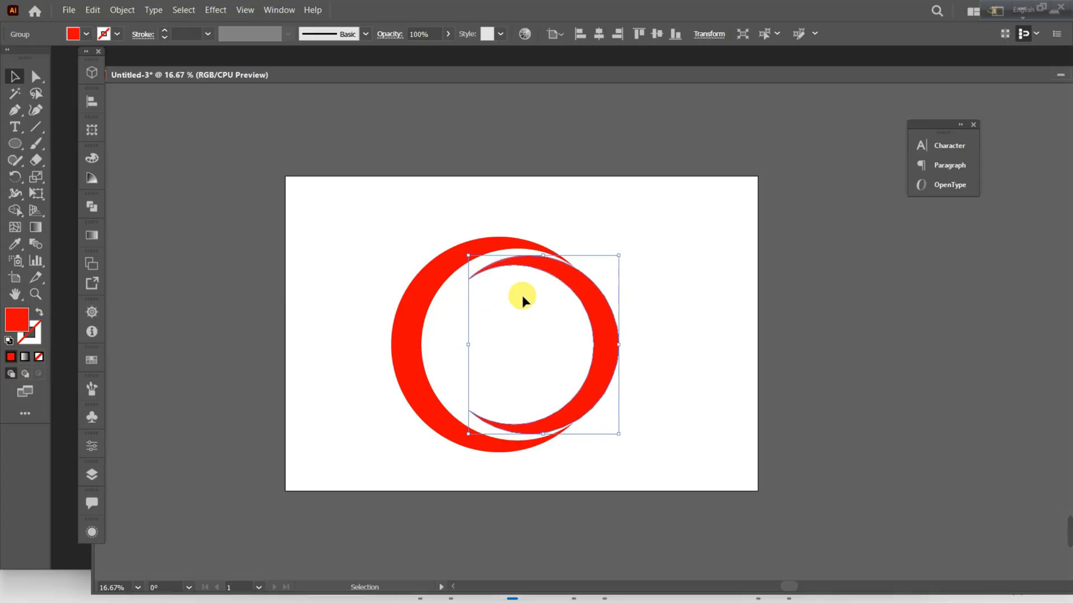
pyautogui.press('Left')
pyautogui.press('Left')
pyautogui.press('Left')
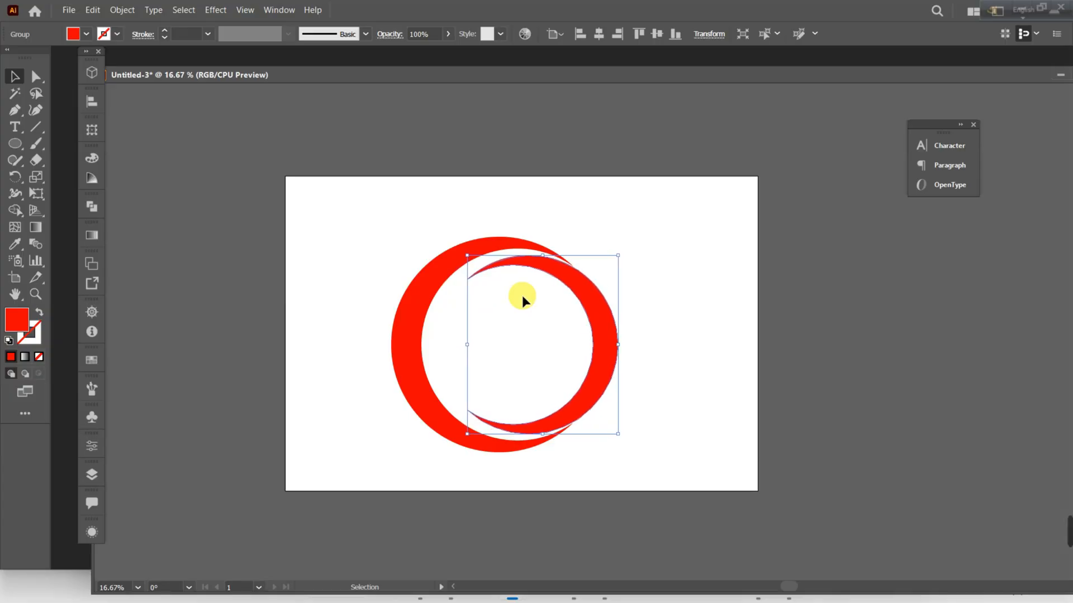
pyautogui.press('Left')
pyautogui.press('Left')
pyautogui.press('Left')
pyautogui.press('Left')
pyautogui.press('Left')
pyautogui.press('Left')
pyautogui.press('Left')
pyautogui.press('Left')
pyautogui.press('Left')
pyautogui.press('Left')
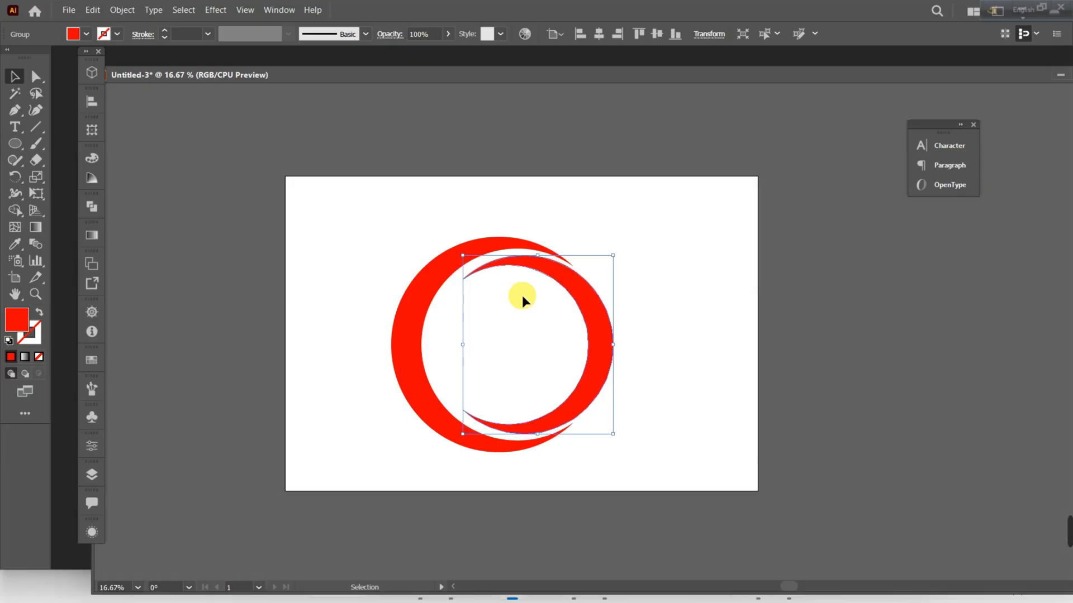
pyautogui.press('Left')
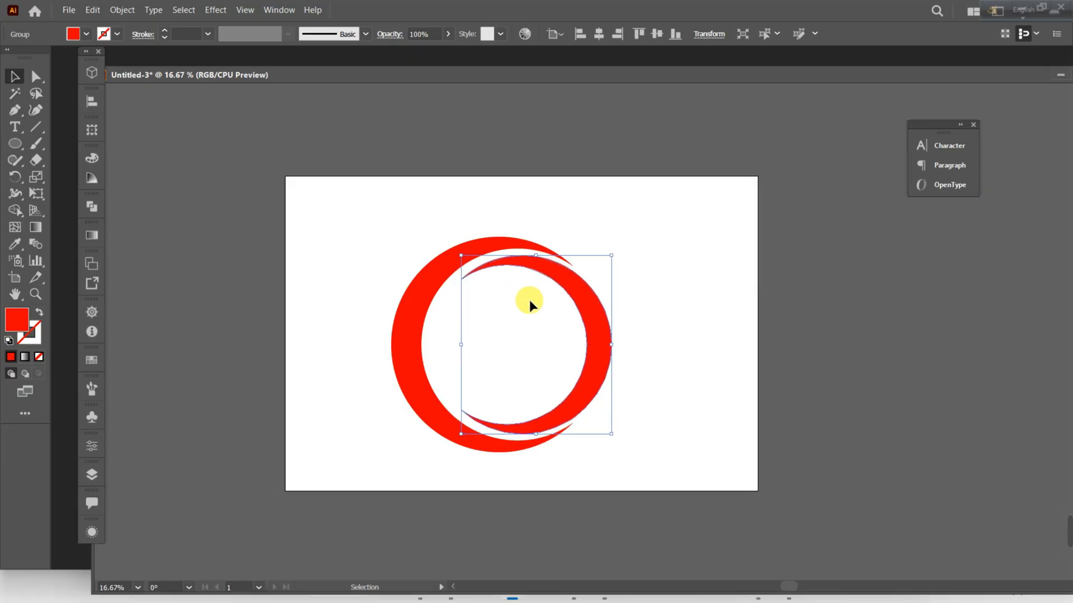
# Scale the smaller crescent up slightly and proportionally about its centre to narrow the gap to the large crescent.
pyautogui.click(689, 350)
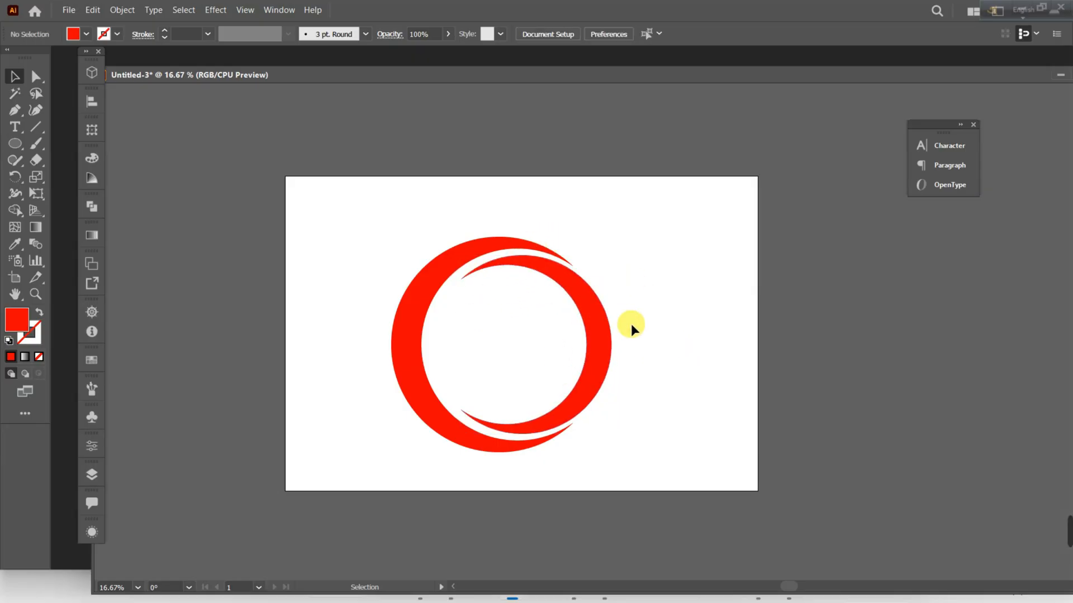
pyautogui.click(608, 334)
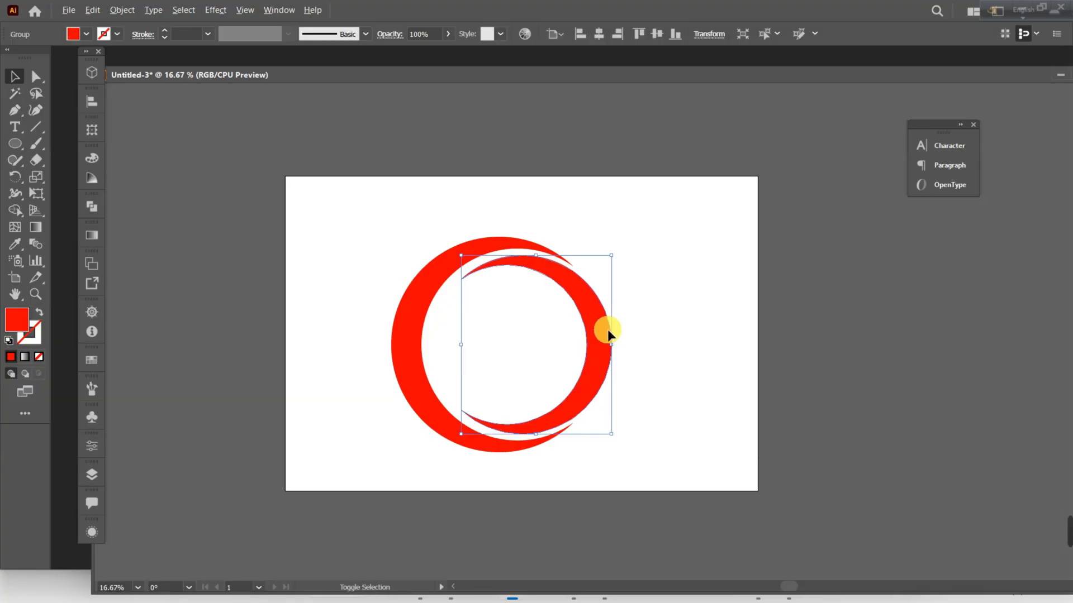
pyautogui.moveTo(611, 342)
pyautogui.mouseDown()
pyautogui.moveTo(622, 354)
pyautogui.moveTo(615, 348)
pyautogui.mouseUp()
pyautogui.scroll(1, 551, 374)
pyautogui.scroll(1, 574, 402)
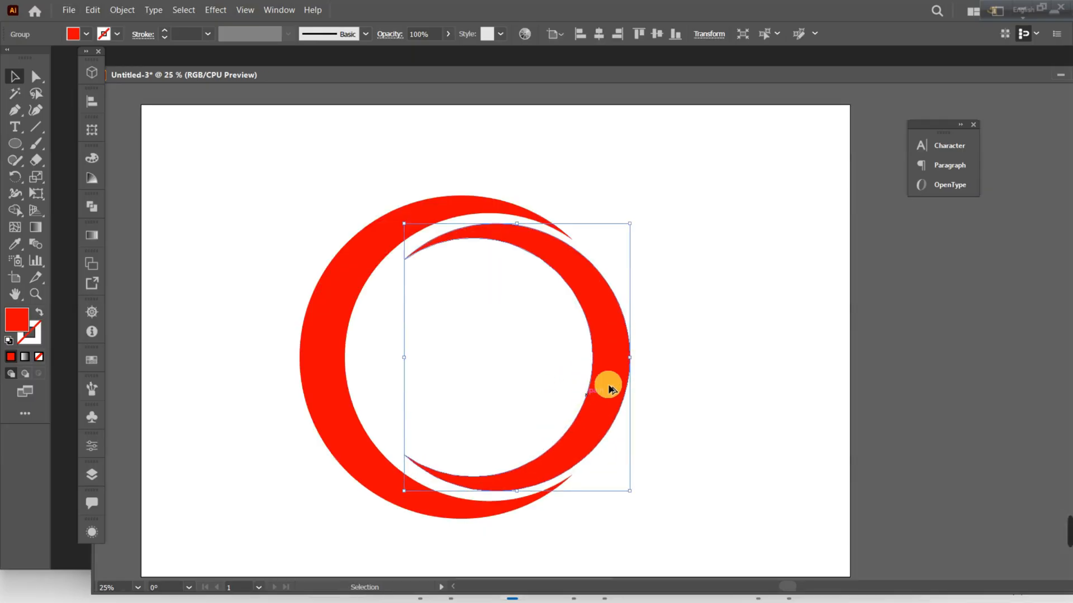
pyautogui.scroll(4, 606, 388)
pyautogui.scroll(-4, 606, 393)
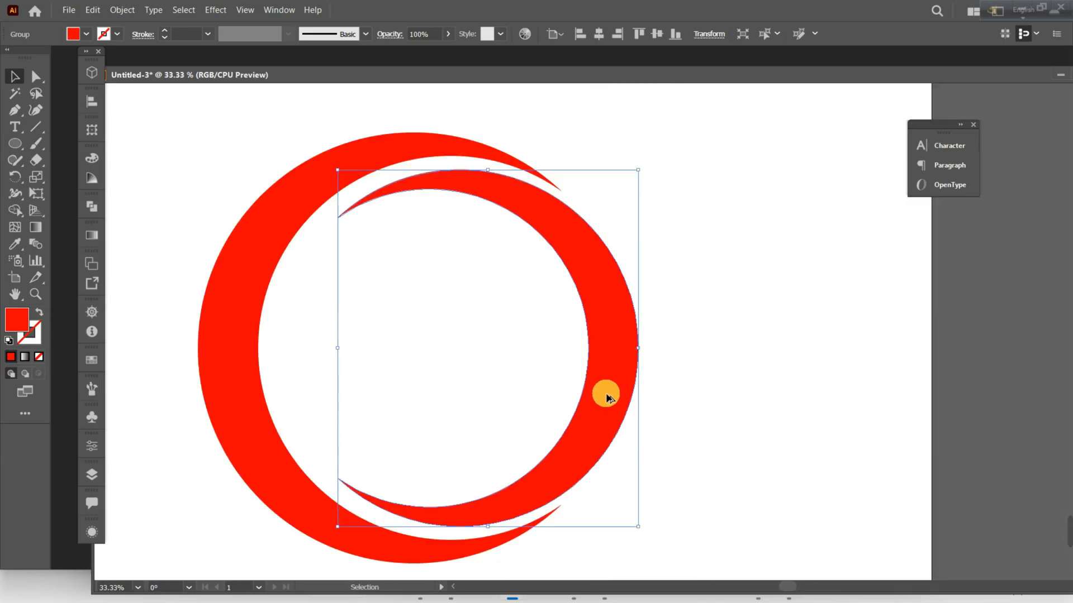
pyautogui.scroll(1, 606, 394)
pyautogui.moveTo(639, 349); pyautogui.dragTo(642, 350)
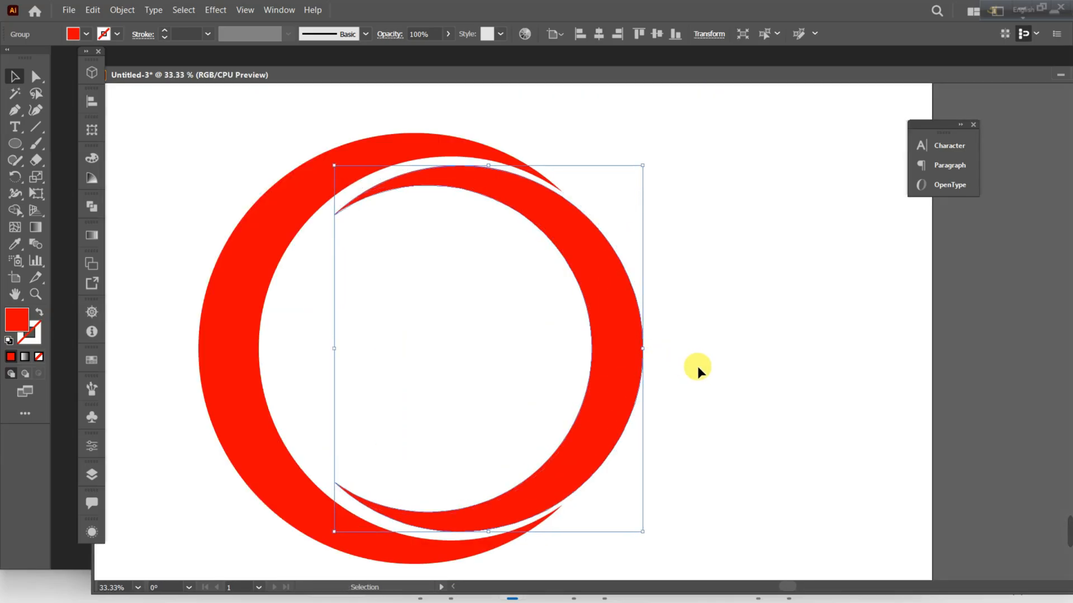
# Nudge the smaller crescent slightly down and stretch its upper edge up a little to even out the gaps.
pyautogui.press('Down')
pyautogui.press('Down')
pyautogui.press('Down')
pyautogui.press('Down')
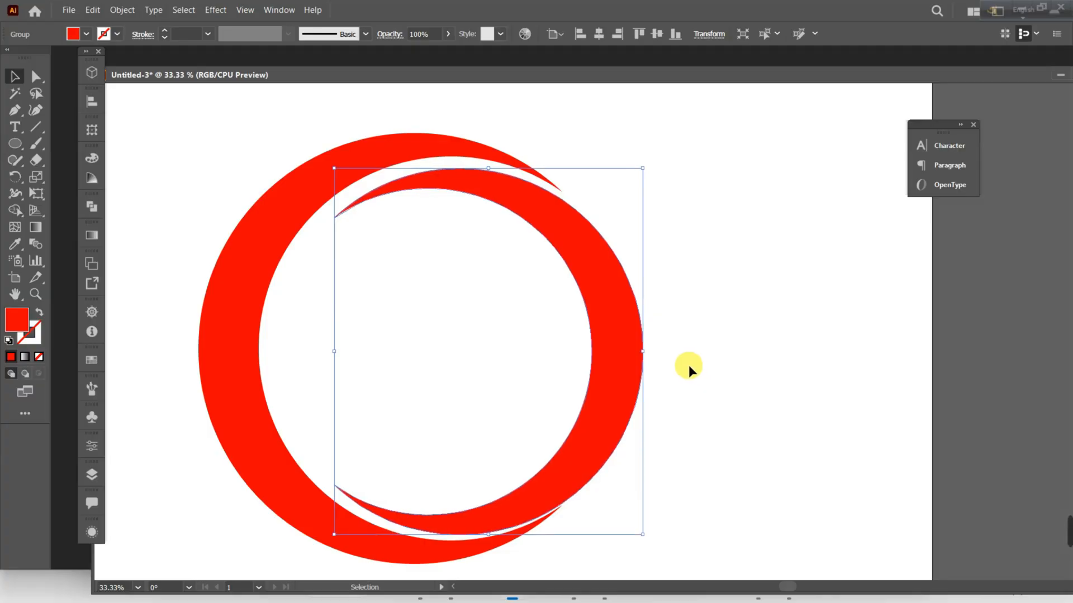
pyautogui.hotkey('ctrl', 'z')
pyautogui.moveTo(487, 168); pyautogui.dragTo(485, 168)
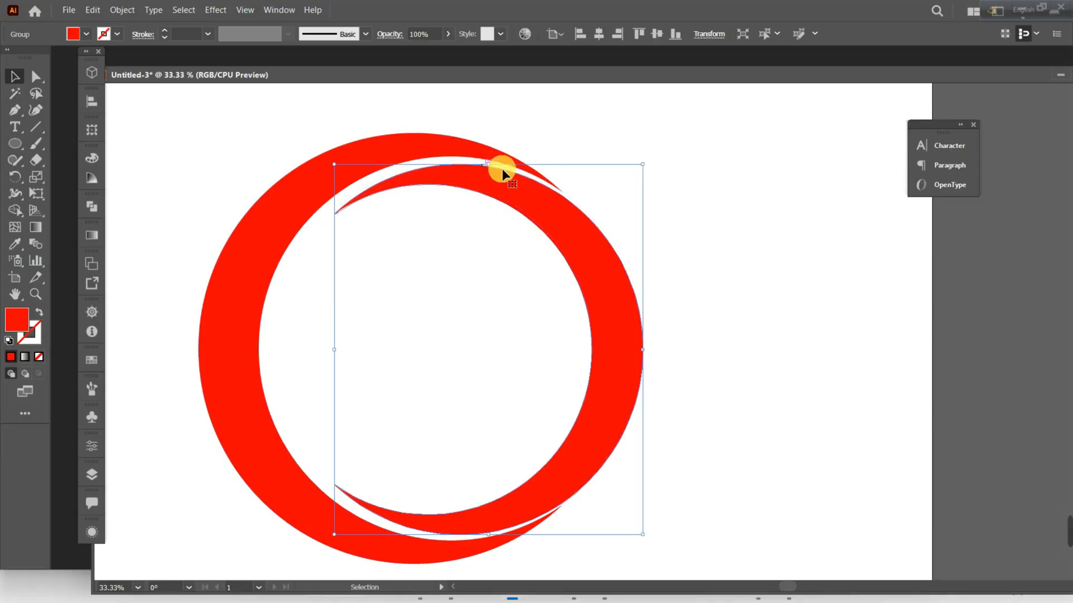
# Nudge the smaller crescent left so its outer curve follows the tips of the large crescent.
pyautogui.click(750, 220)
pyautogui.click(565, 473)
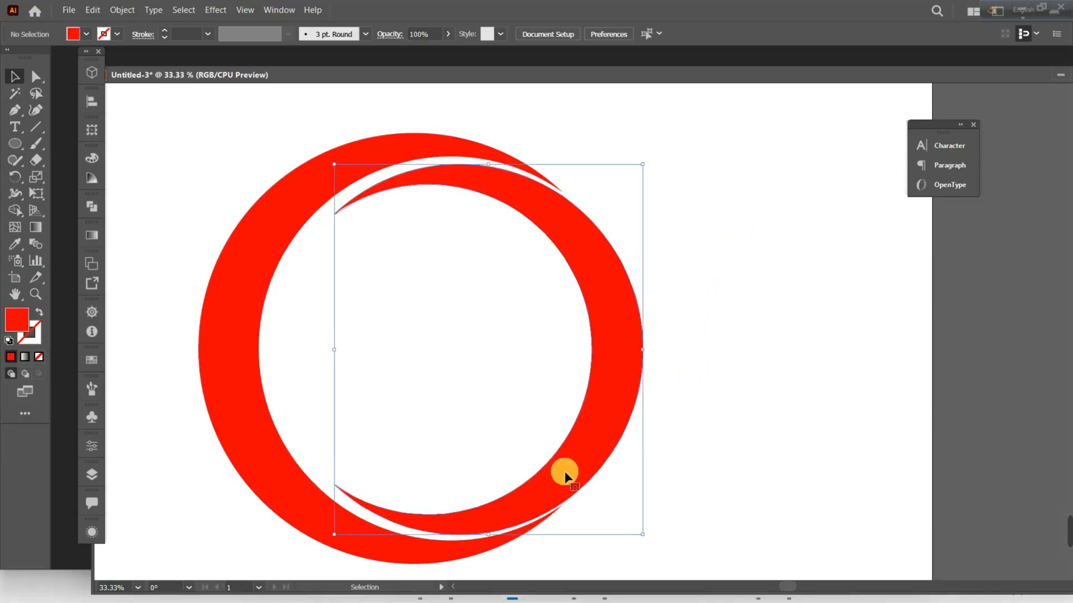
pyautogui.press('Left')
pyautogui.press('Left')
pyautogui.press('Left')
pyautogui.press('Left')
pyautogui.press('Left')
pyautogui.press('Left')
pyautogui.press('Left')
pyautogui.press('Left')
pyautogui.press('Left')
pyautogui.press('Left')
pyautogui.press('Left')
pyautogui.press('Left')
pyautogui.press('Left')
pyautogui.press('Left')
pyautogui.press('Left')
pyautogui.press('Left')
pyautogui.press('Left')
pyautogui.press('Left')
pyautogui.press('Left')
pyautogui.press('Left')
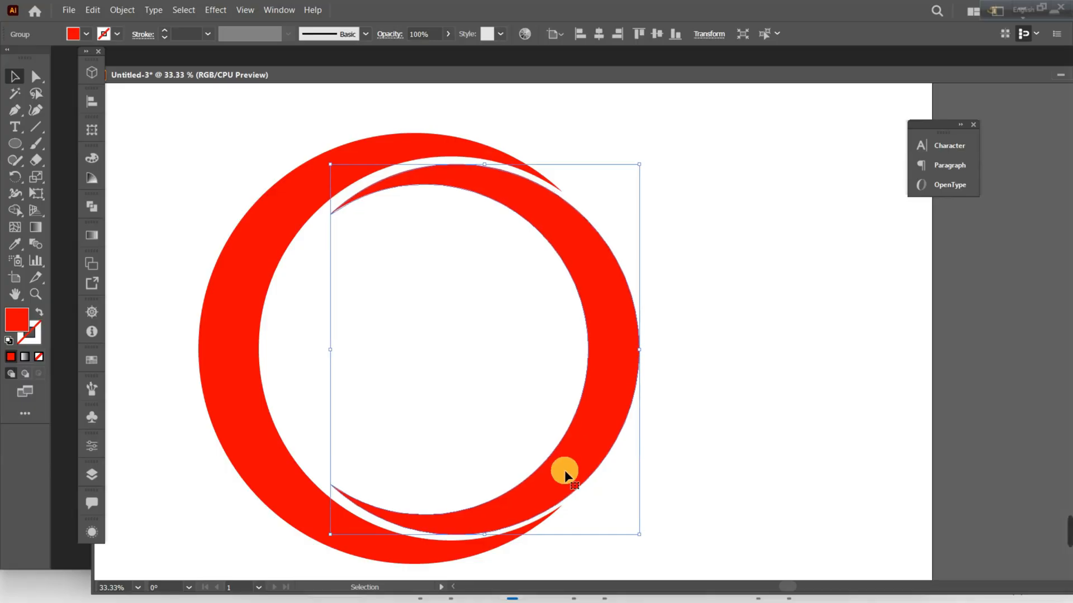
pyautogui.press('Left')
pyautogui.press('Left')
pyautogui.press('Left')
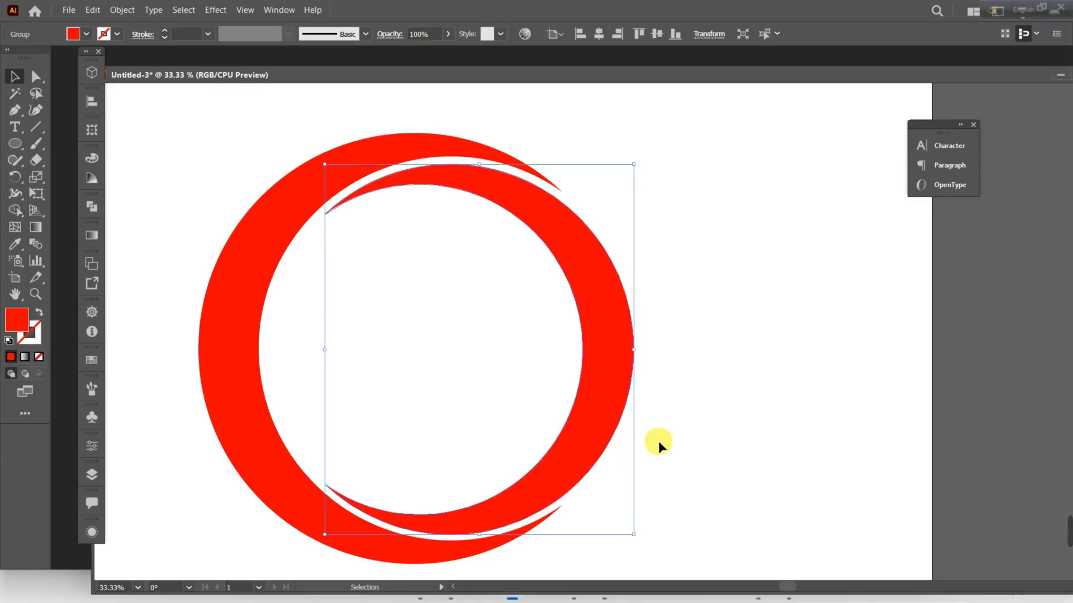
pyautogui.click(691, 420)
# Fill the smaller crescent with the dark green swatch.
pyautogui.scroll(-1, 428, 413)
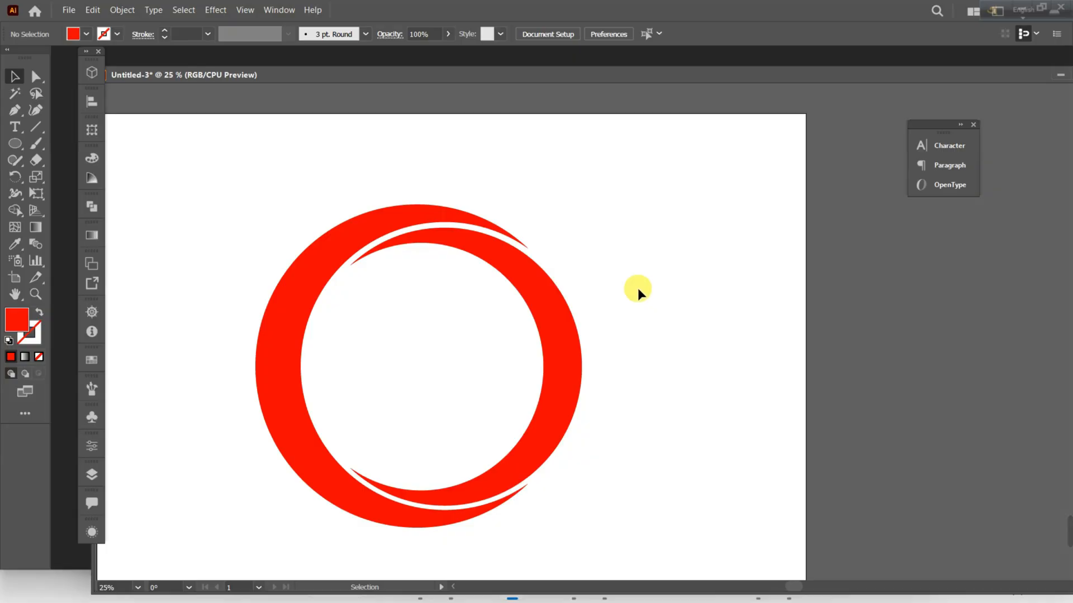
pyautogui.click(568, 331)
pyautogui.click(79, 31)
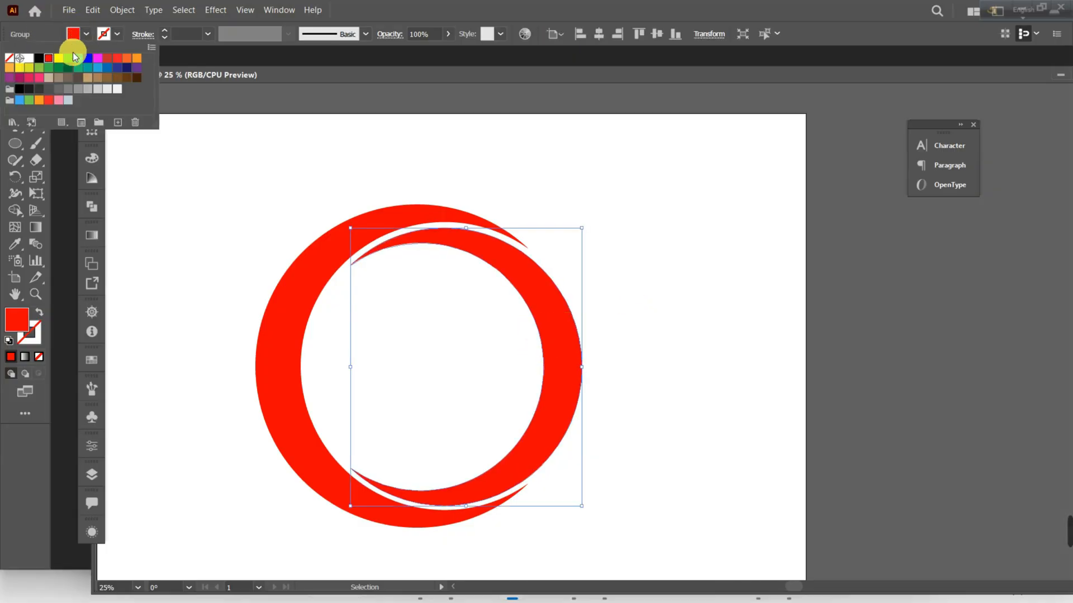
pyautogui.click(67, 68)
pyautogui.click(673, 250)
pyautogui.scroll(-3, 447, 354)
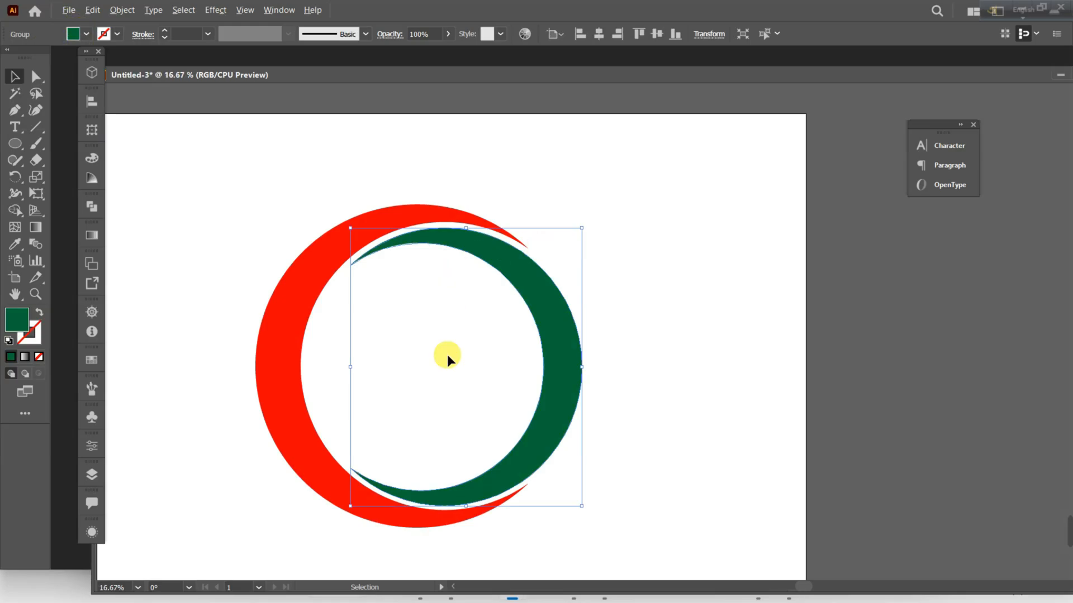
# Group the red and green crescents and move the ring toward the right side of the artboard.
pyautogui.click(562, 359)
pyautogui.scroll(2, 443, 402)
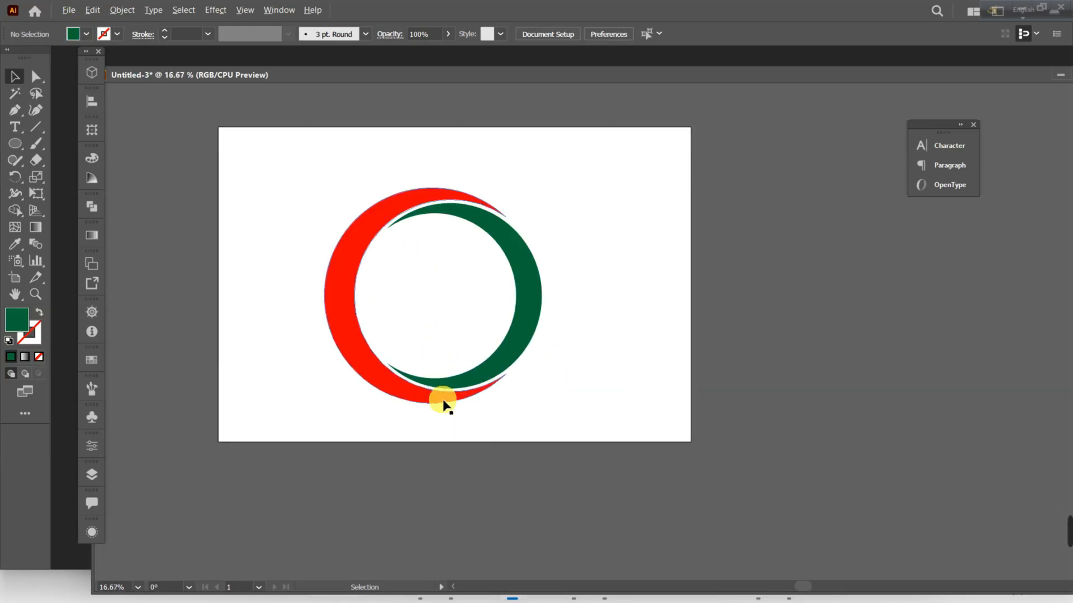
pyautogui.moveTo(283, 240); pyautogui.dragTo(625, 399)
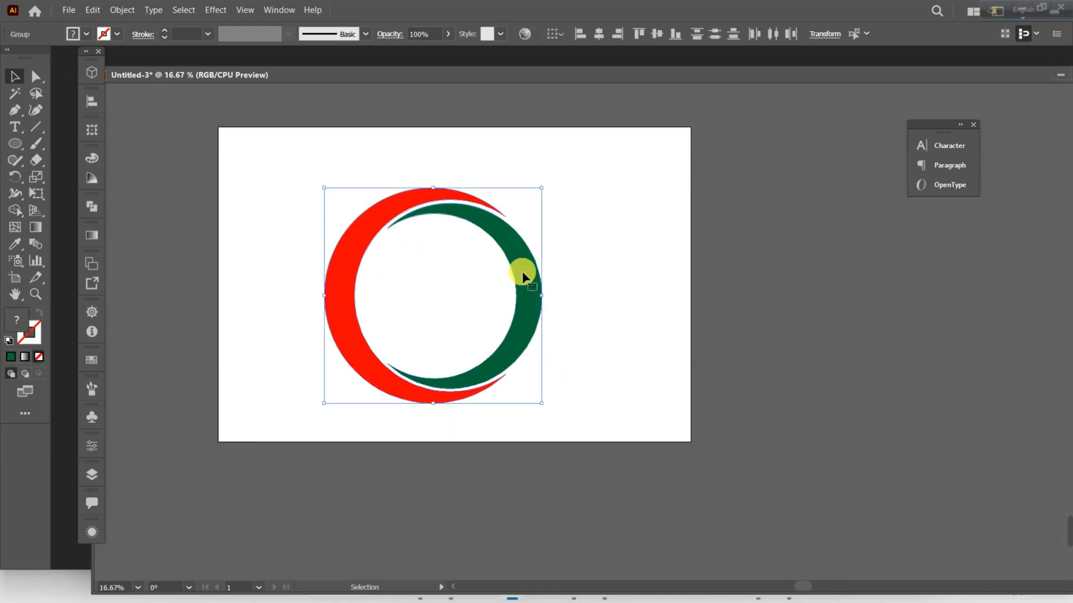
pyautogui.rightClick(545, 269)
pyautogui.click(564, 359)
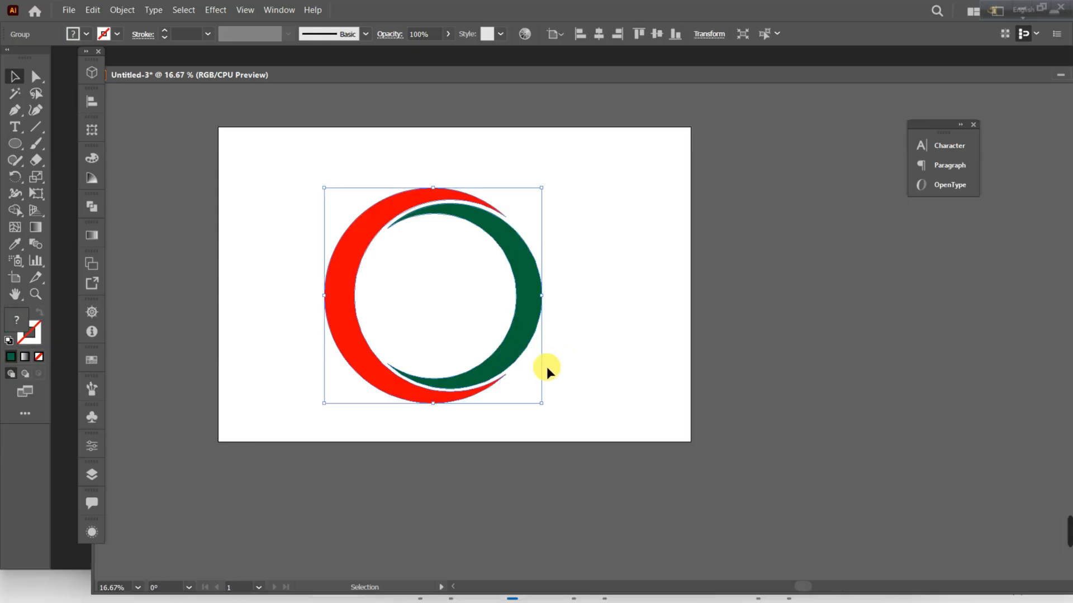
pyautogui.moveTo(521, 306); pyautogui.dragTo(600, 283)
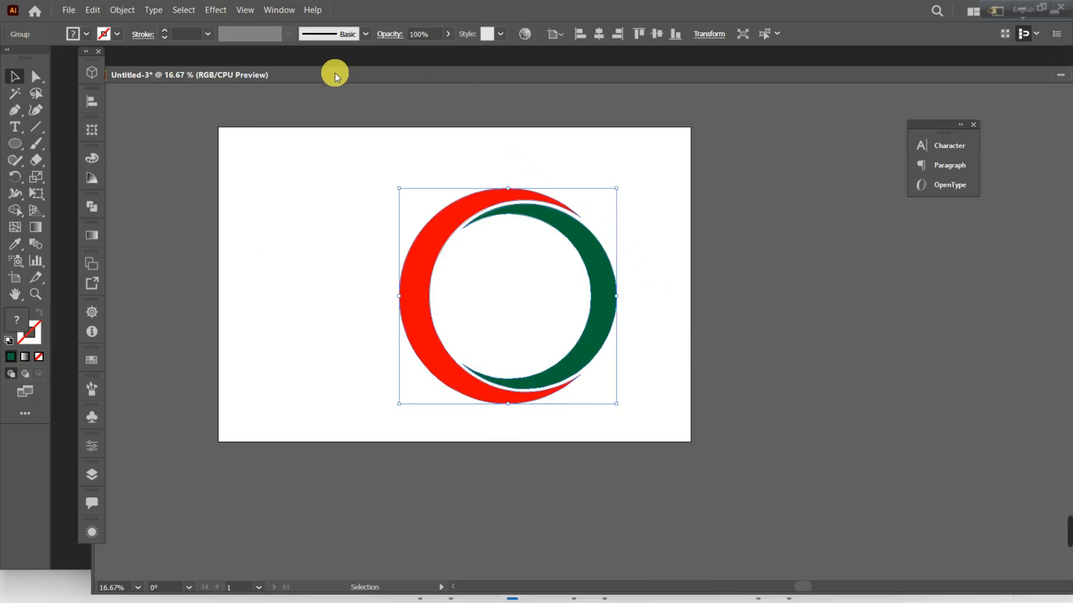
# Switch to Telegram to examine the Design No 11 reference image enlarged, then return to the Illustrator document.
pyautogui.click(454, 586)
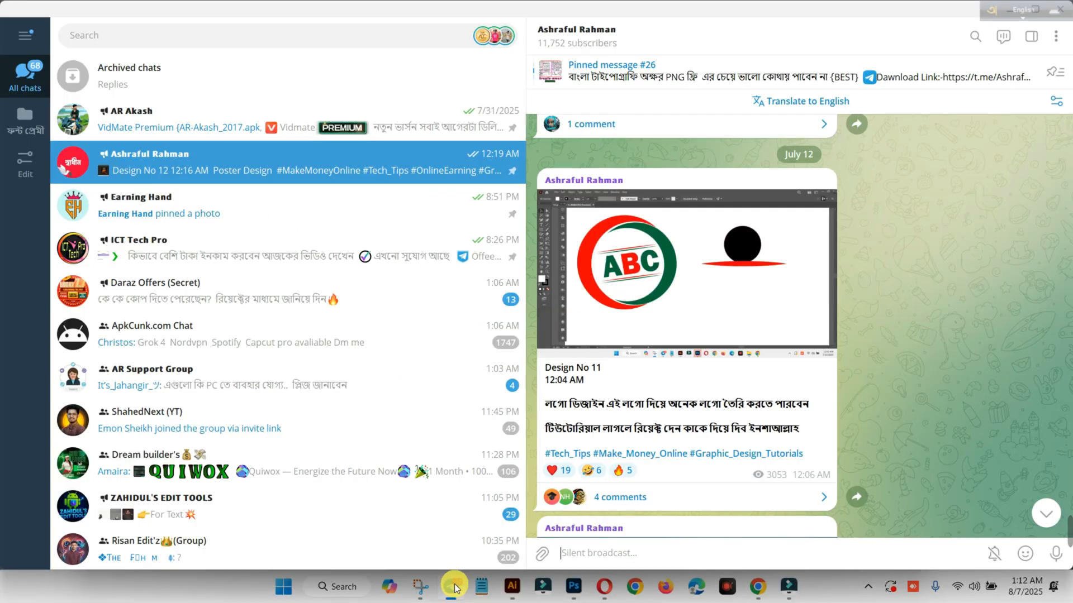
pyautogui.click(607, 302)
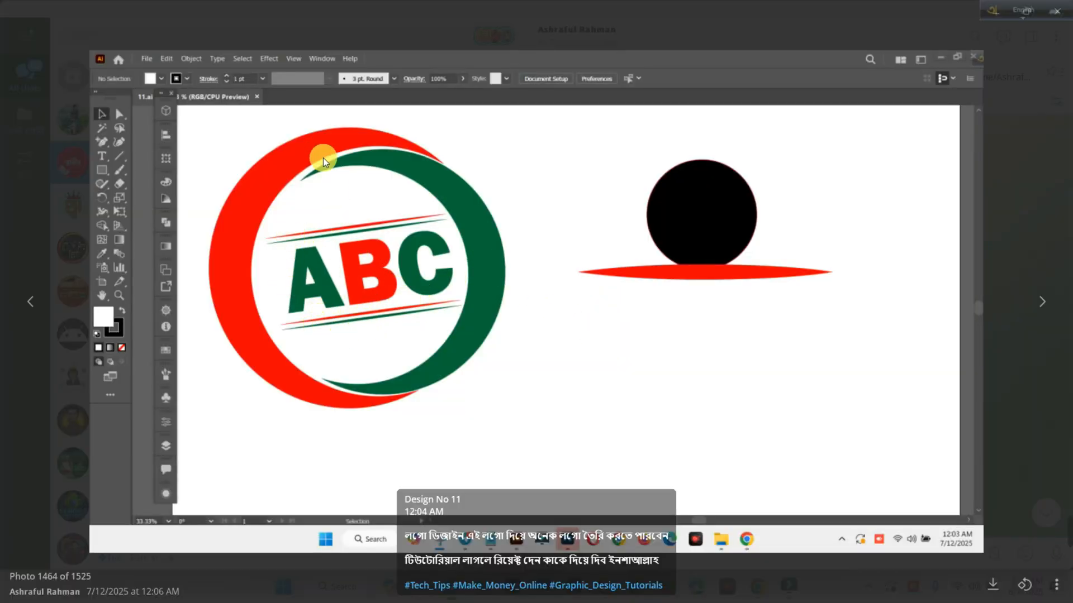
pyautogui.click(1022, 509)
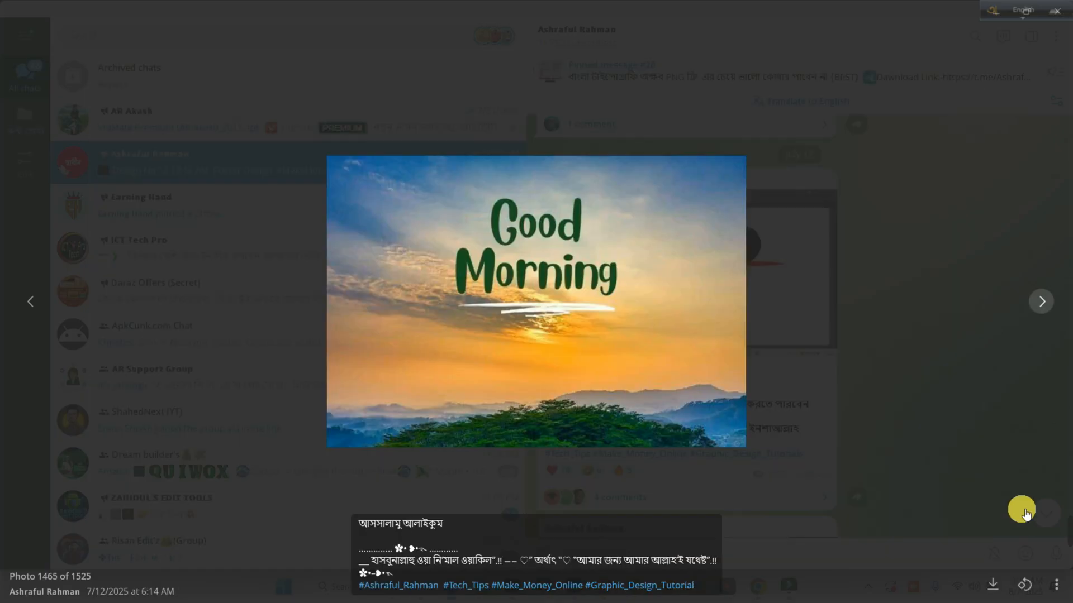
pyautogui.click(773, 542)
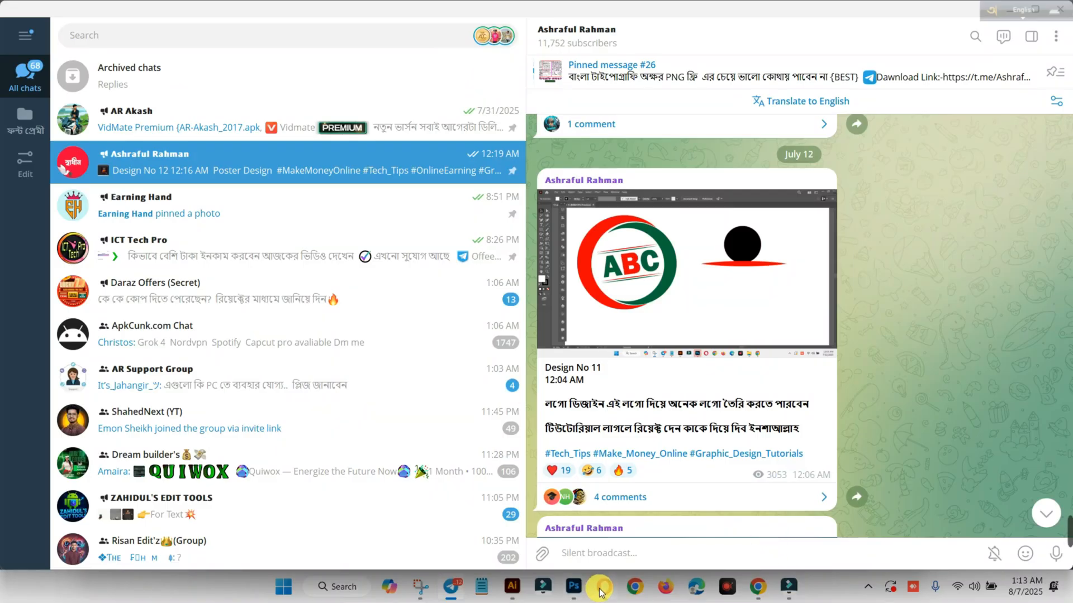
pyautogui.moveTo(520, 589)
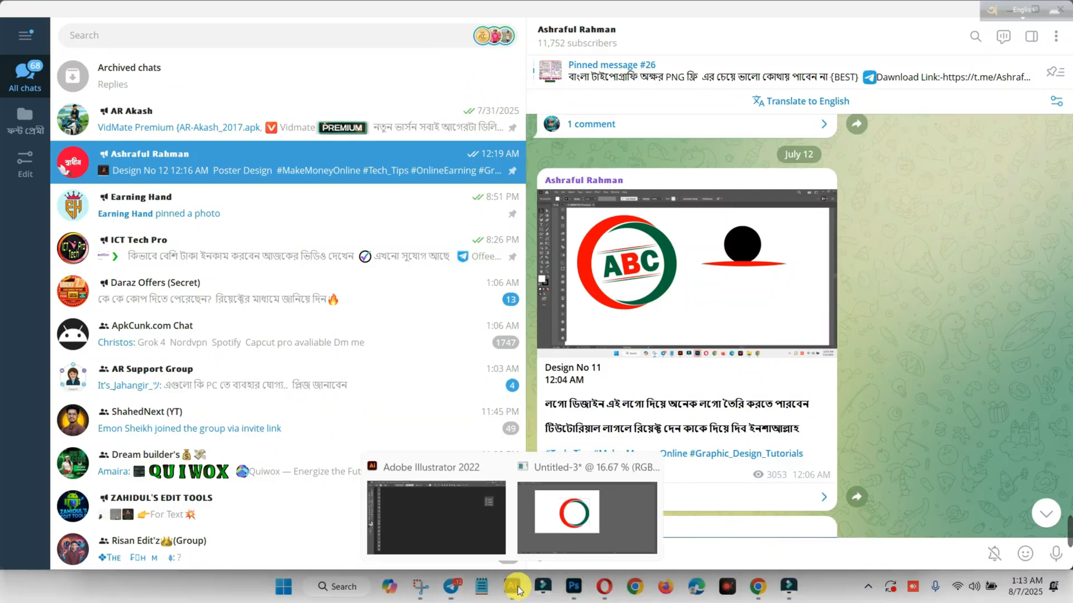
pyautogui.click(571, 511)
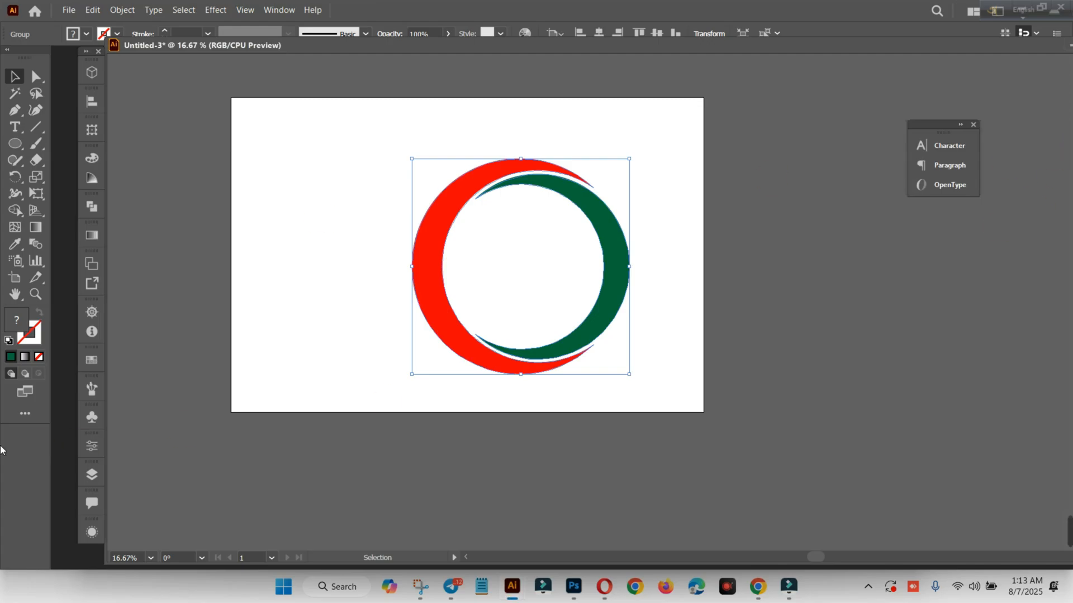
# Add a placeholder text object on the empty area left of the ring and set its font size to 100 pt.
pyautogui.click(15, 126)
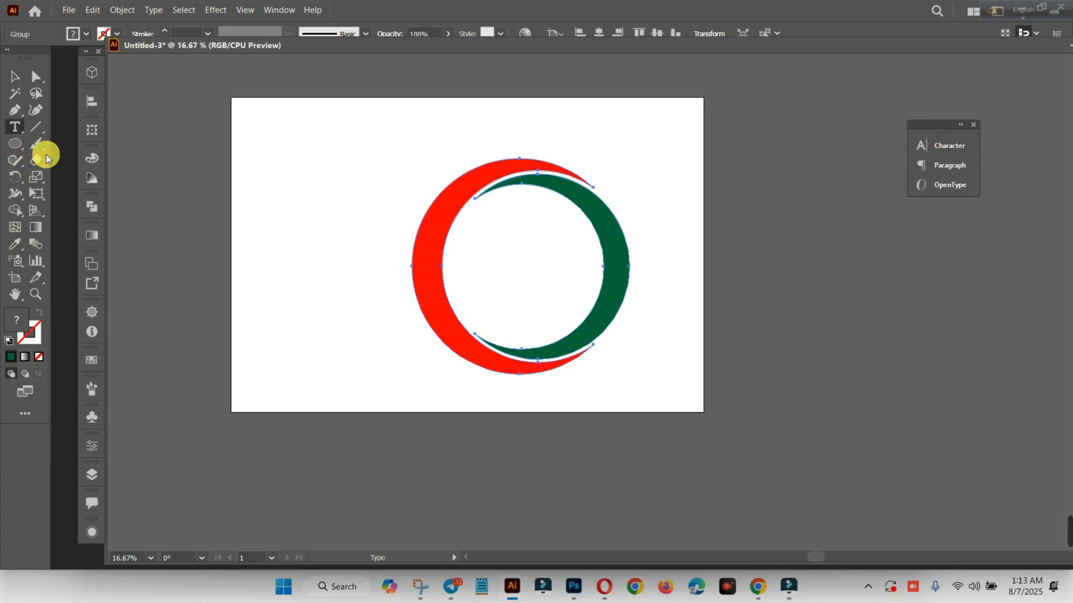
pyautogui.click(266, 209)
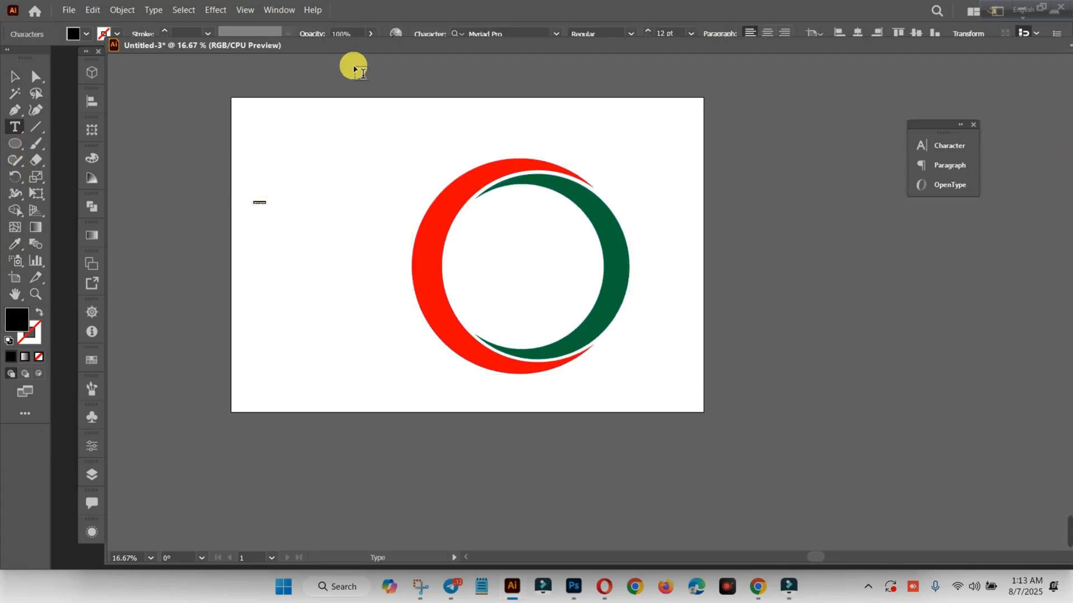
pyautogui.moveTo(310, 45); pyautogui.dragTo(311, 79)
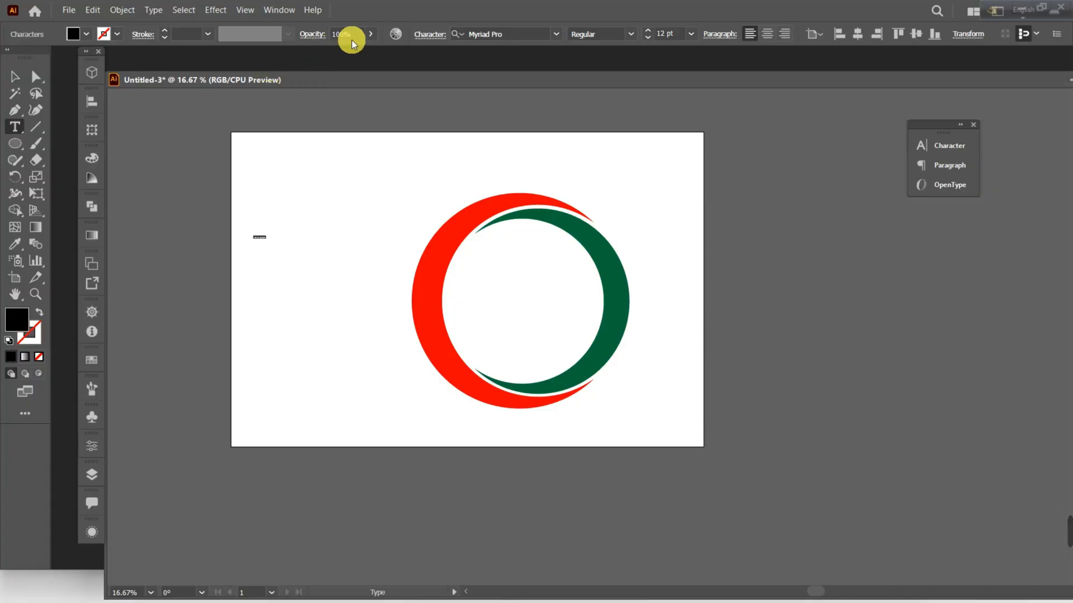
pyautogui.click(687, 34)
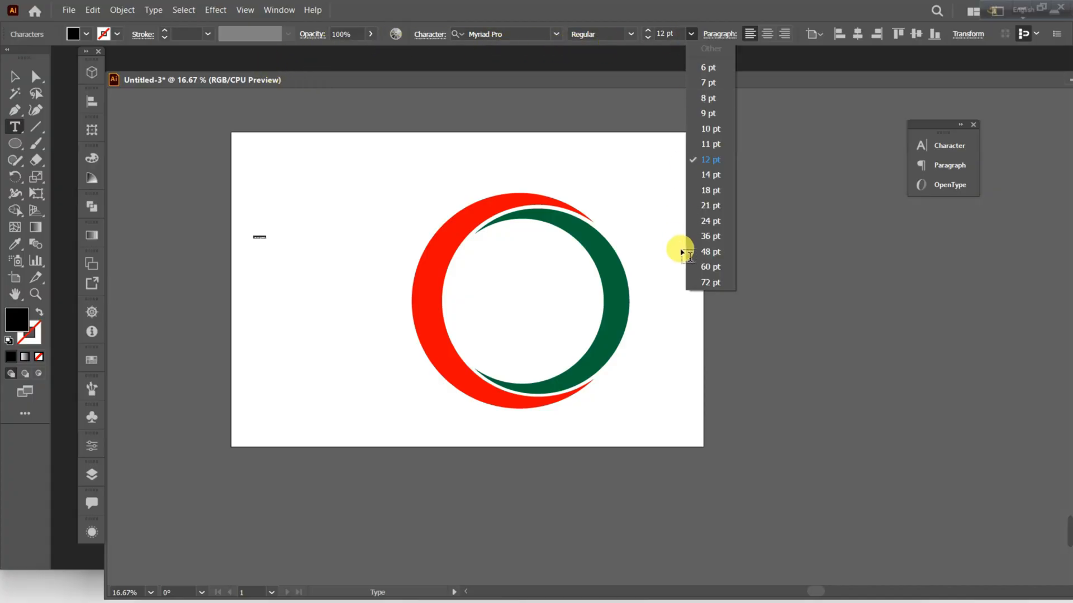
pyautogui.click(710, 285)
pyautogui.write('1')
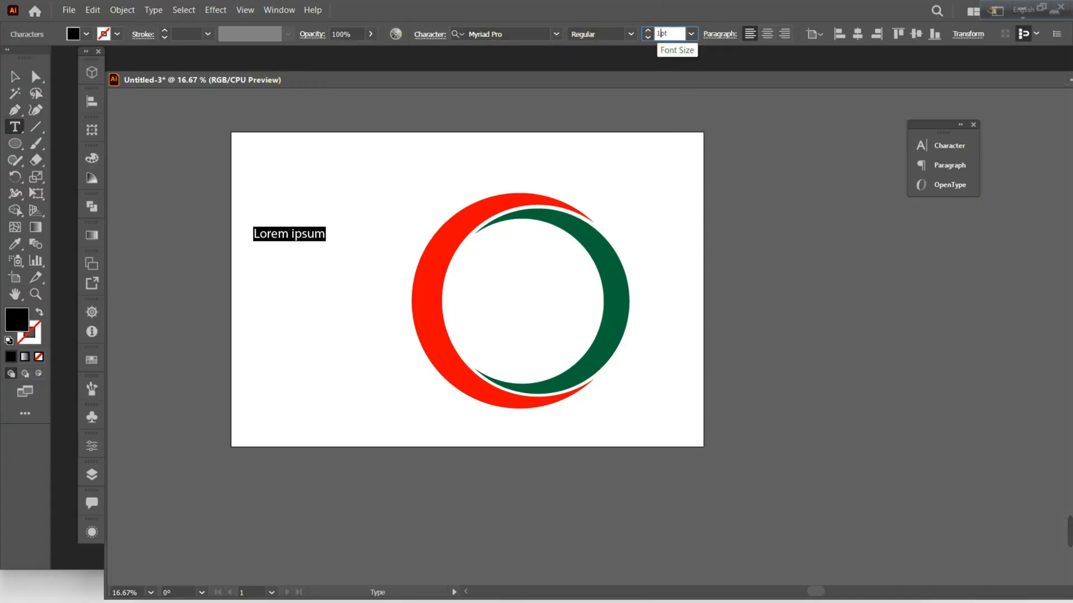
pyautogui.press('Return')
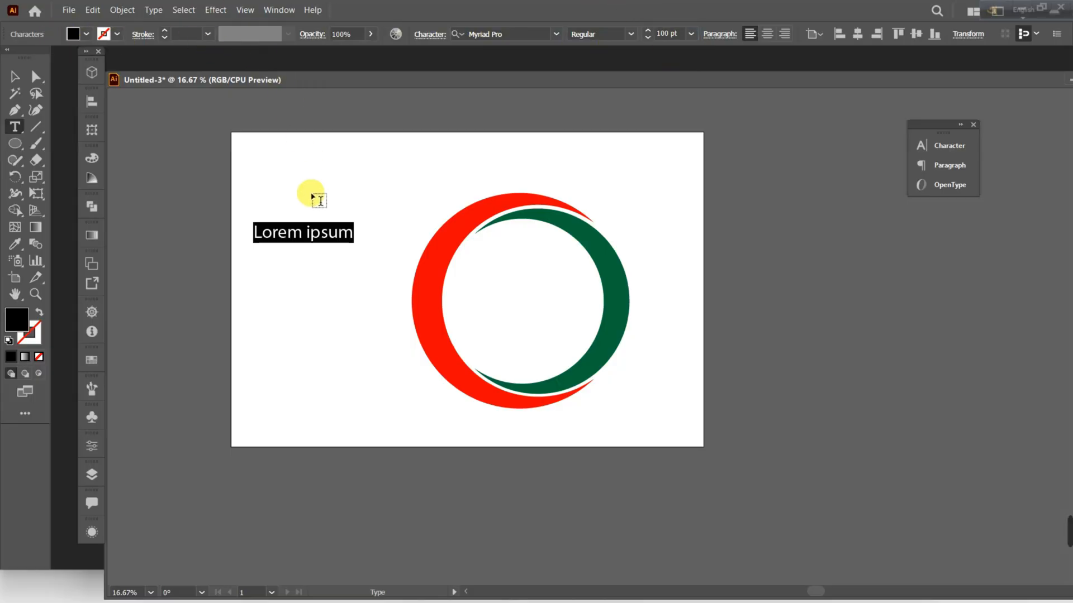
# Set the placeholder text's font to Franklin Gothic Heavy and replace its wording with ABC.
pyautogui.click(14, 76)
pyautogui.tripleClick(294, 232)
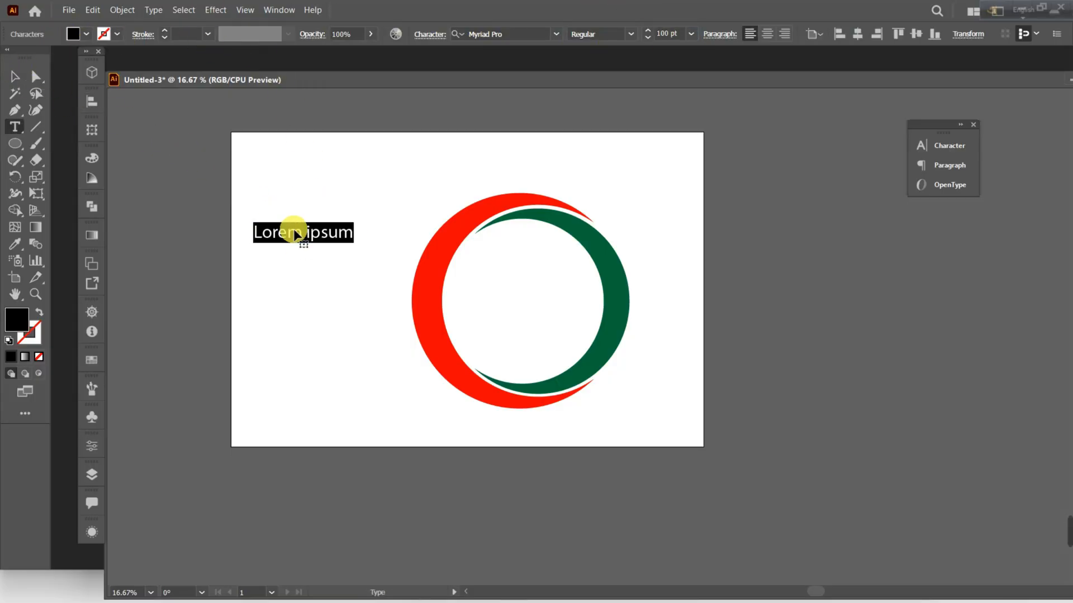
pyautogui.click(556, 33)
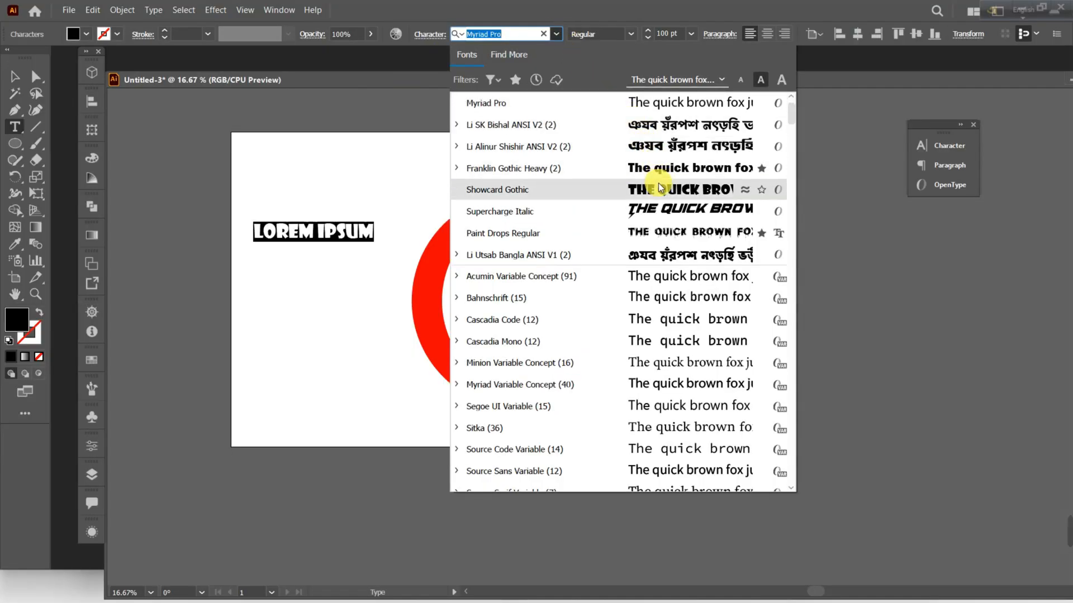
pyautogui.click(662, 165)
pyautogui.write('ABC')
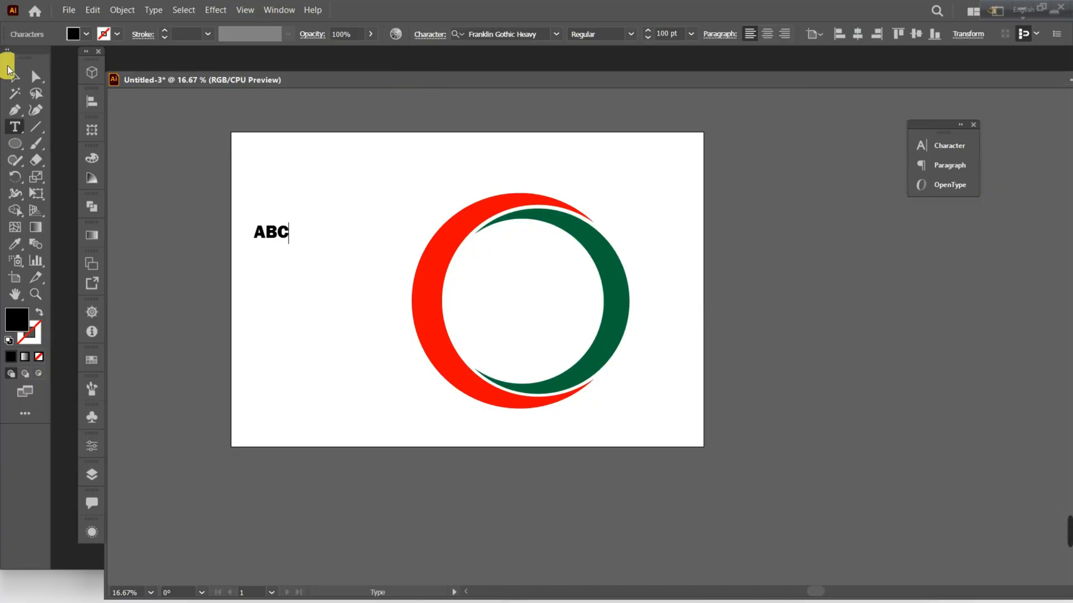
# Enlarge the ABC text proportionally to about 382 pt beside the ring's upper left and convert it to outlines.
pyautogui.click(14, 77)
pyautogui.click(263, 234)
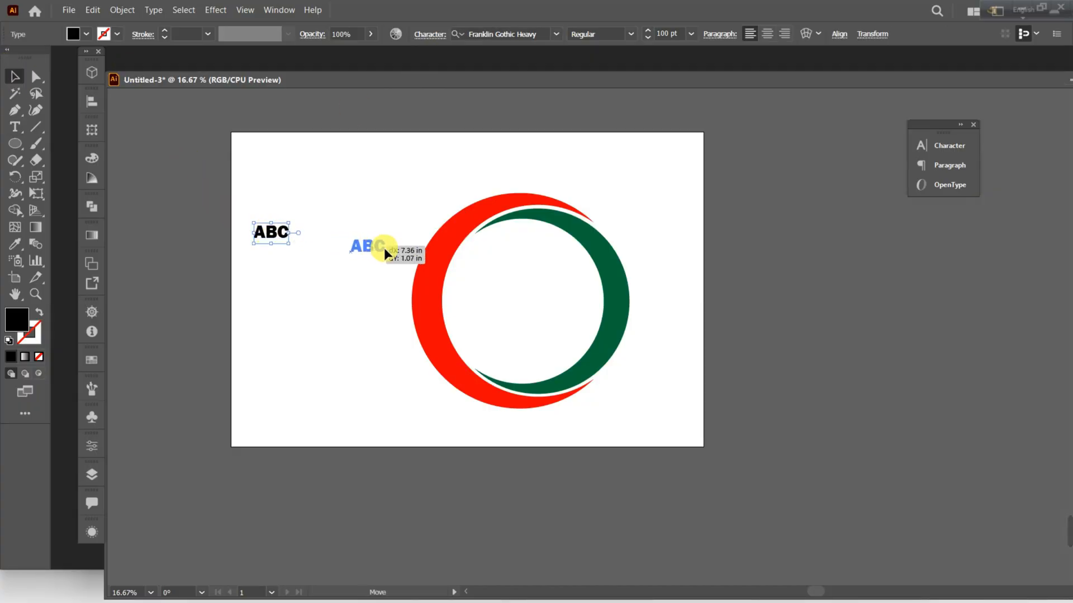
pyautogui.moveTo(487, 277); pyautogui.dragTo(581, 328)
pyautogui.moveTo(565, 292); pyautogui.dragTo(308, 209)
pyautogui.rightClick(308, 209)
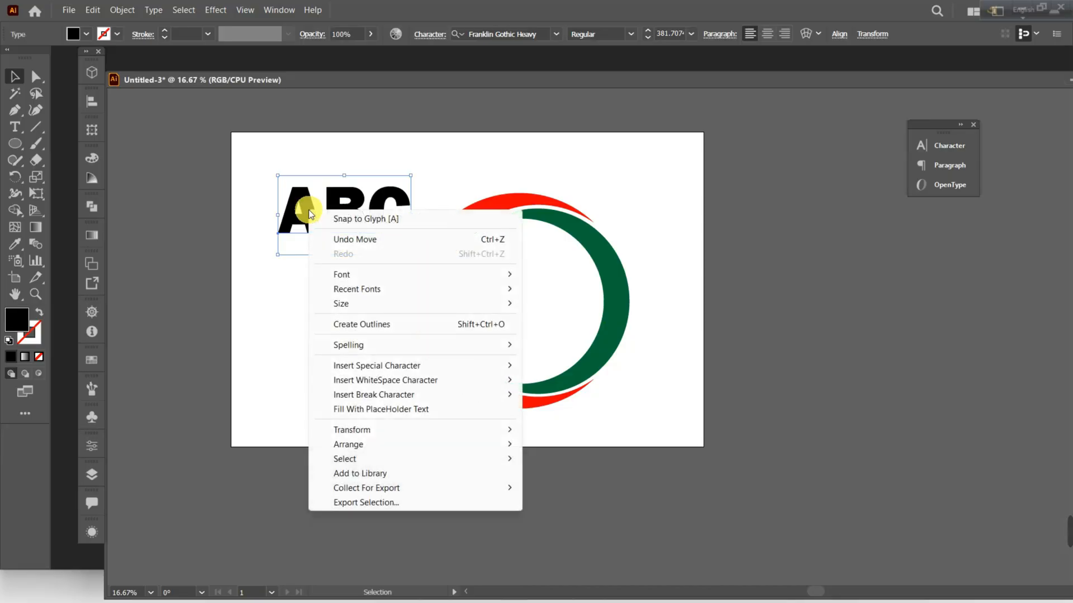
pyautogui.click(382, 325)
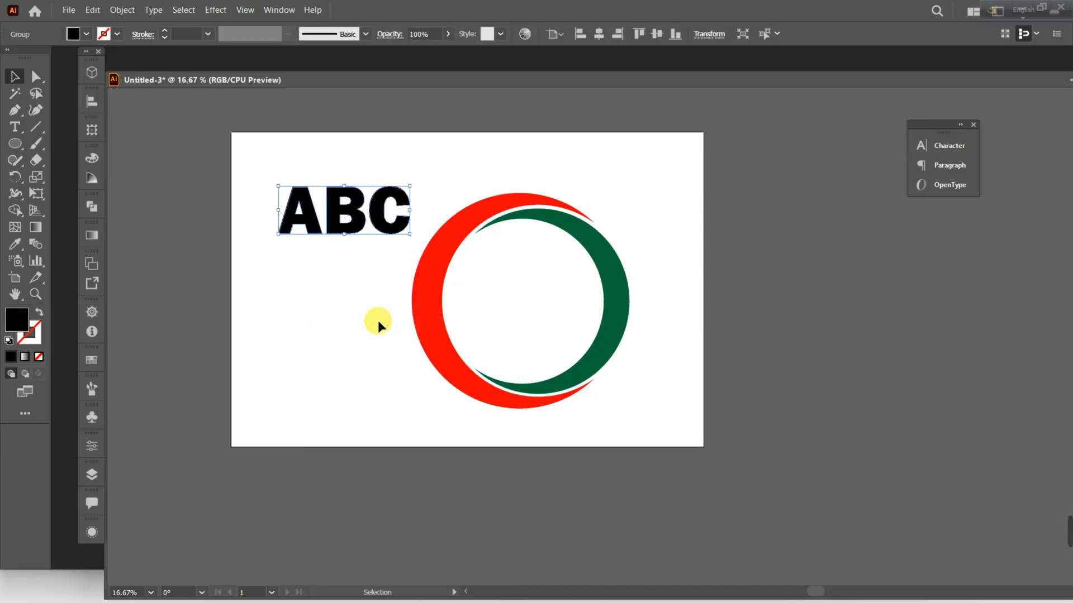
# Isolate the letter A within the outlined ABC group and fill it with red to match the ring's outer crescent.
pyautogui.click(377, 320)
pyautogui.doubleClick(310, 219)
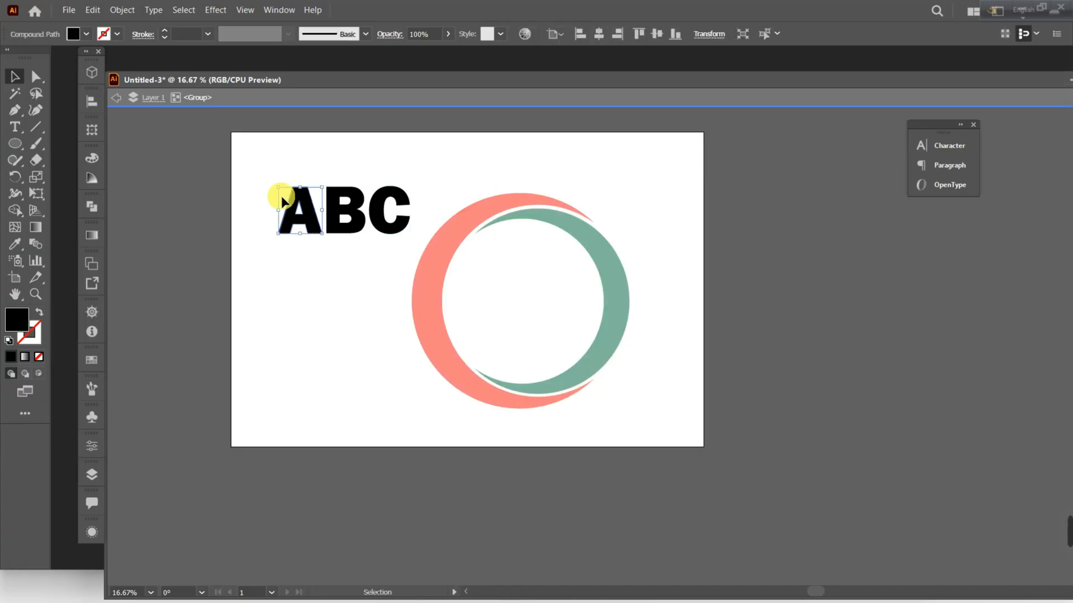
pyautogui.click(87, 34)
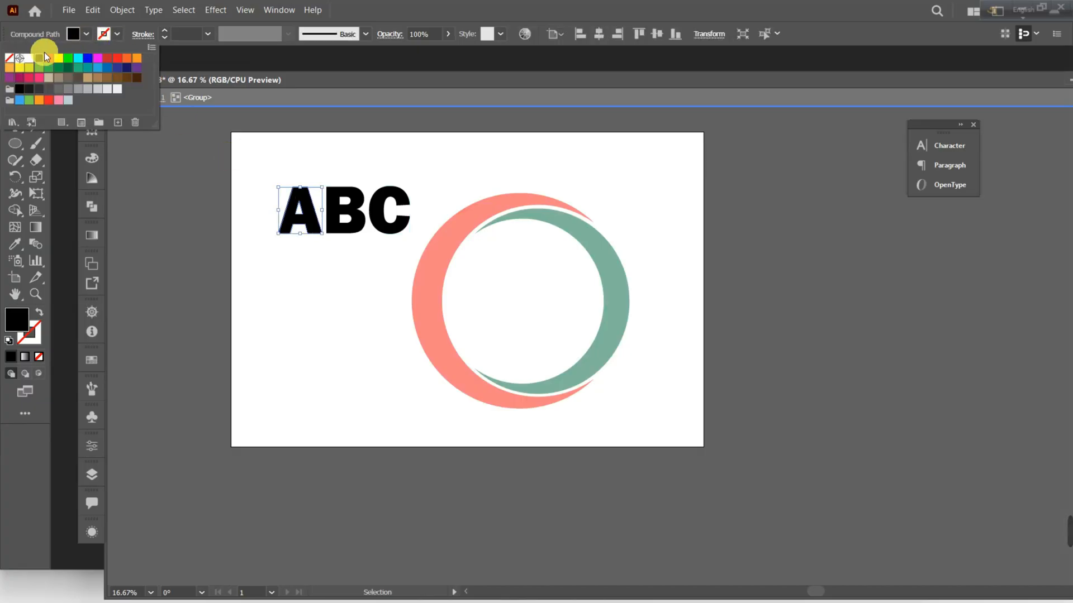
pyautogui.click(46, 57)
pyautogui.press('Escape')
pyautogui.press('Escape')
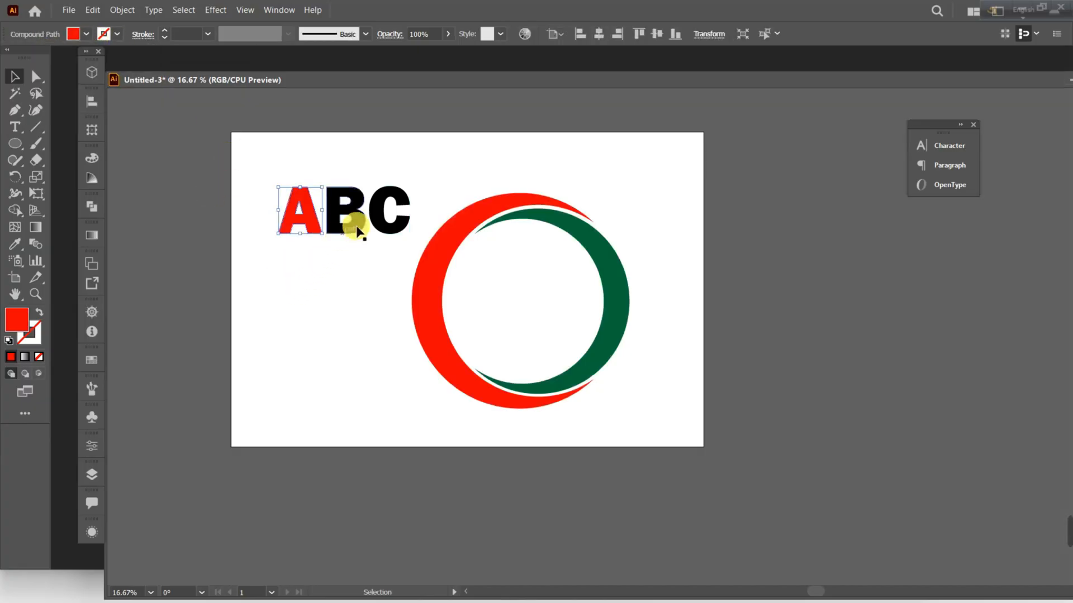
# Isolate the letter C within the lettering group and fill it with the dark green of the ring's inner crescent.
pyautogui.click(378, 217)
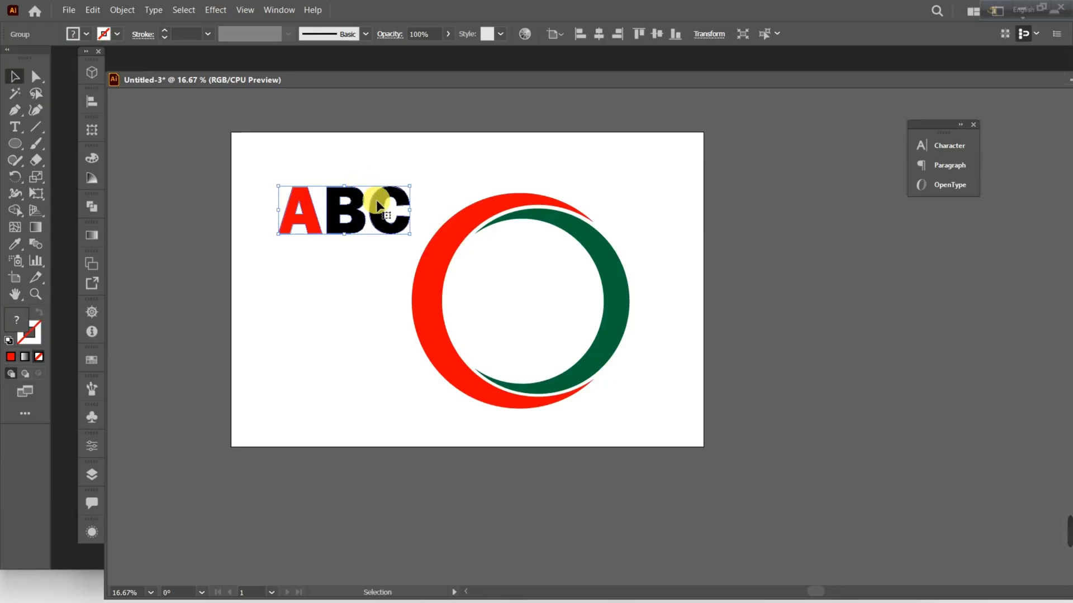
pyautogui.doubleClick(378, 205)
pyautogui.click(78, 33)
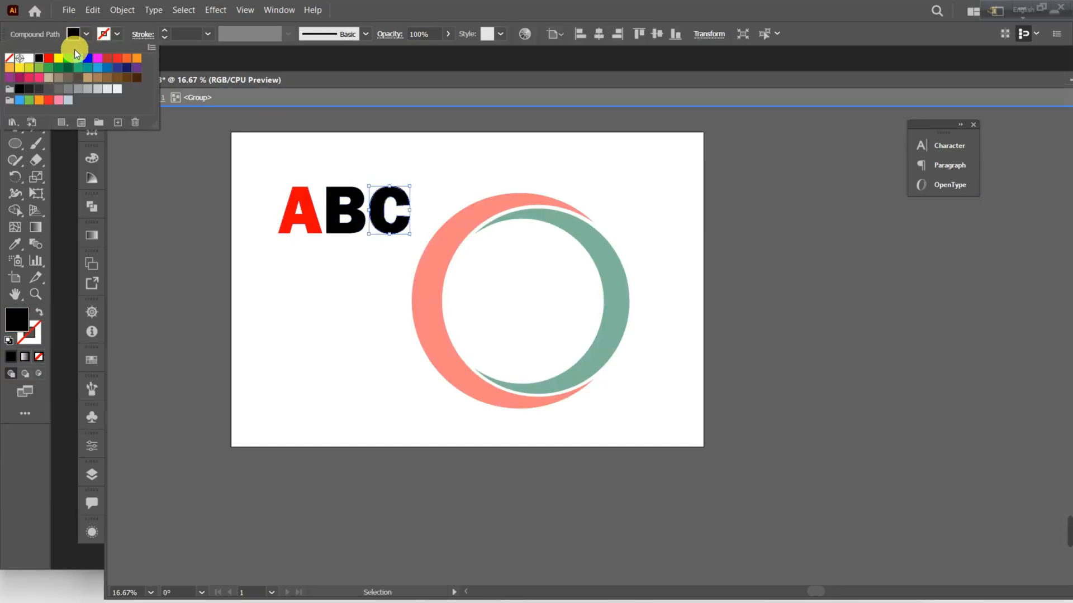
pyautogui.click(71, 71)
pyautogui.doubleClick(349, 345)
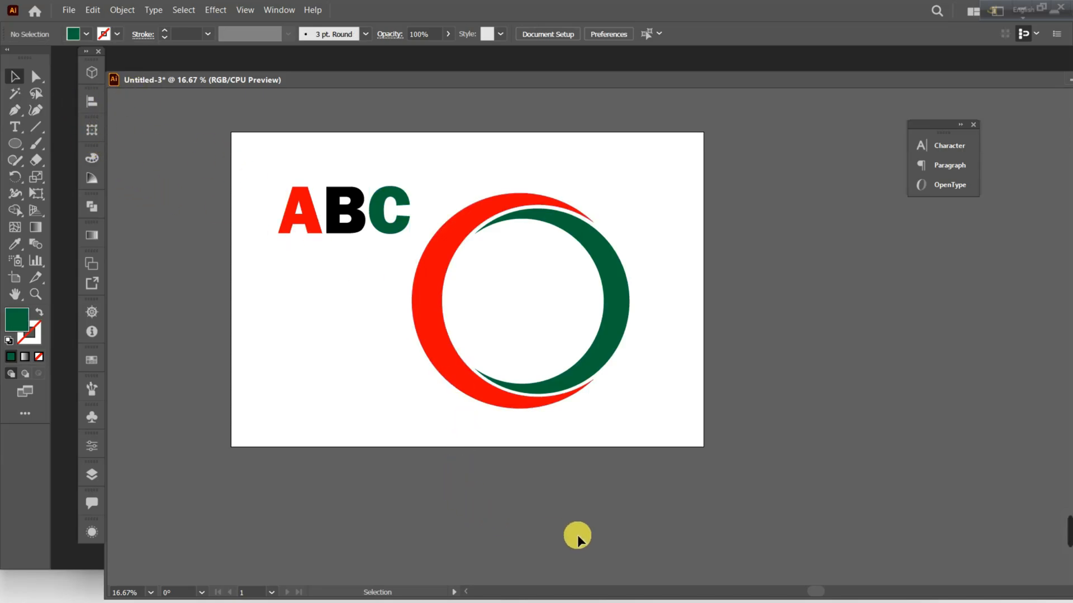
# Switch to Telegram to check the lettering and accent lines in the enlarged Design No 11 image, then return to the Illustrator document.
pyautogui.moveTo(437, 86); pyautogui.dragTo(581, 41)
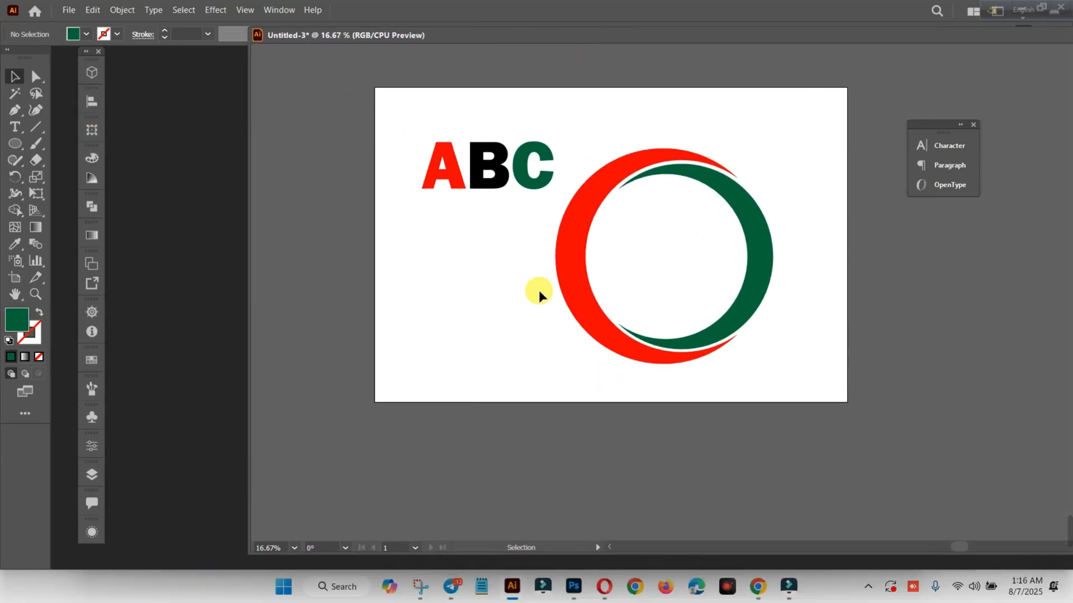
pyautogui.click(457, 581)
pyautogui.click(660, 242)
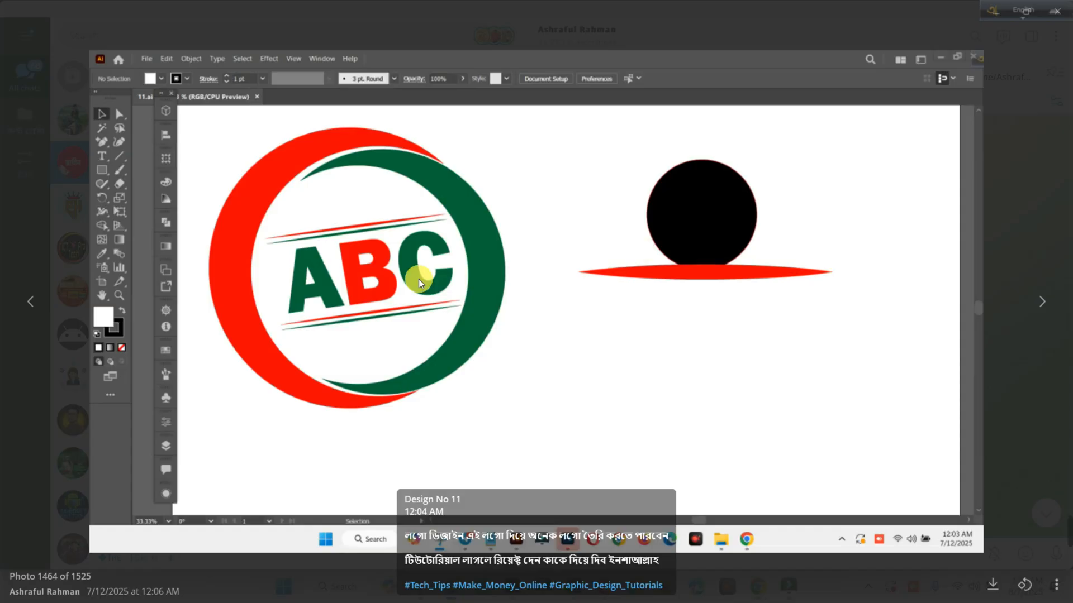
pyautogui.click(382, 288)
pyautogui.click(601, 281)
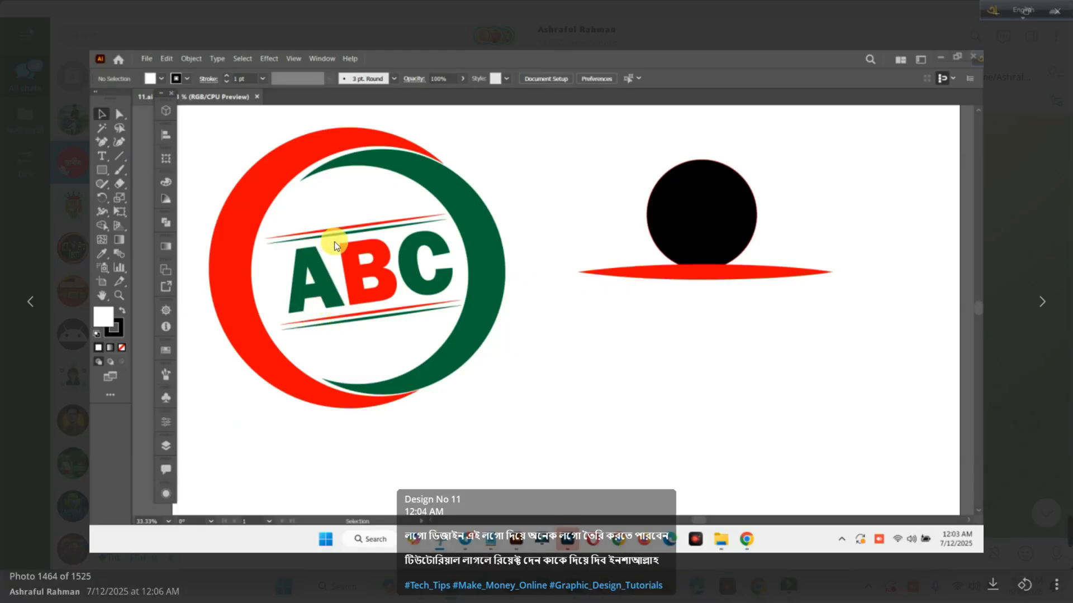
pyautogui.click(829, 456)
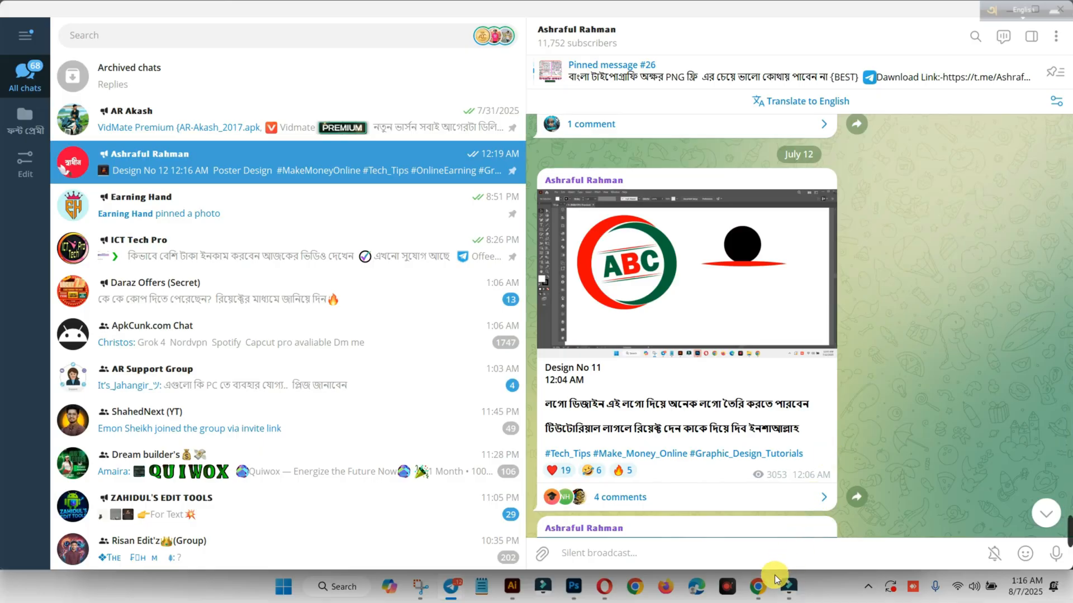
pyautogui.moveTo(512, 586)
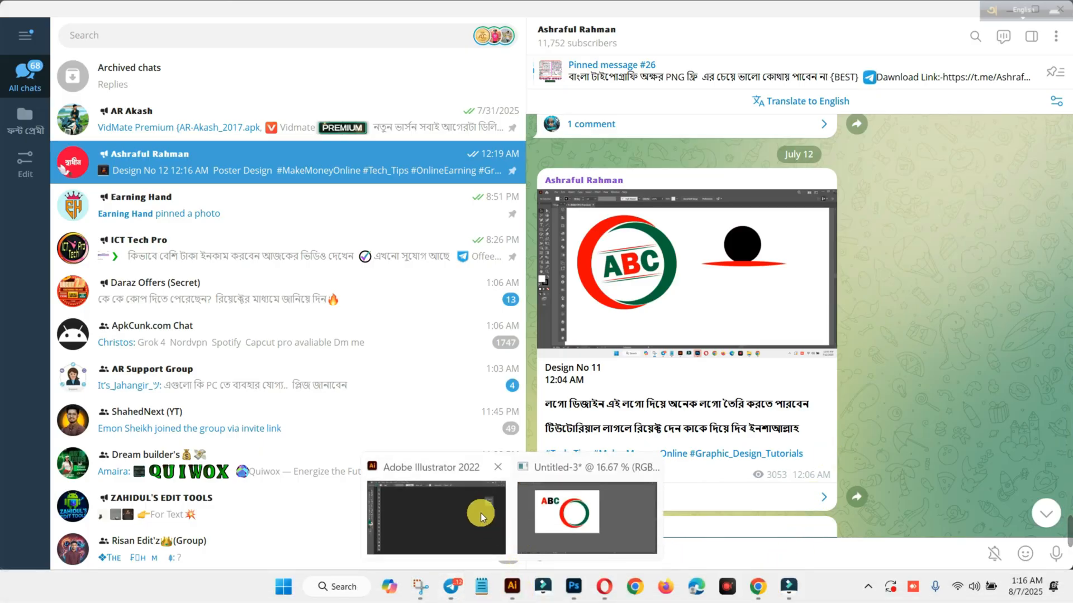
pyautogui.click(545, 521)
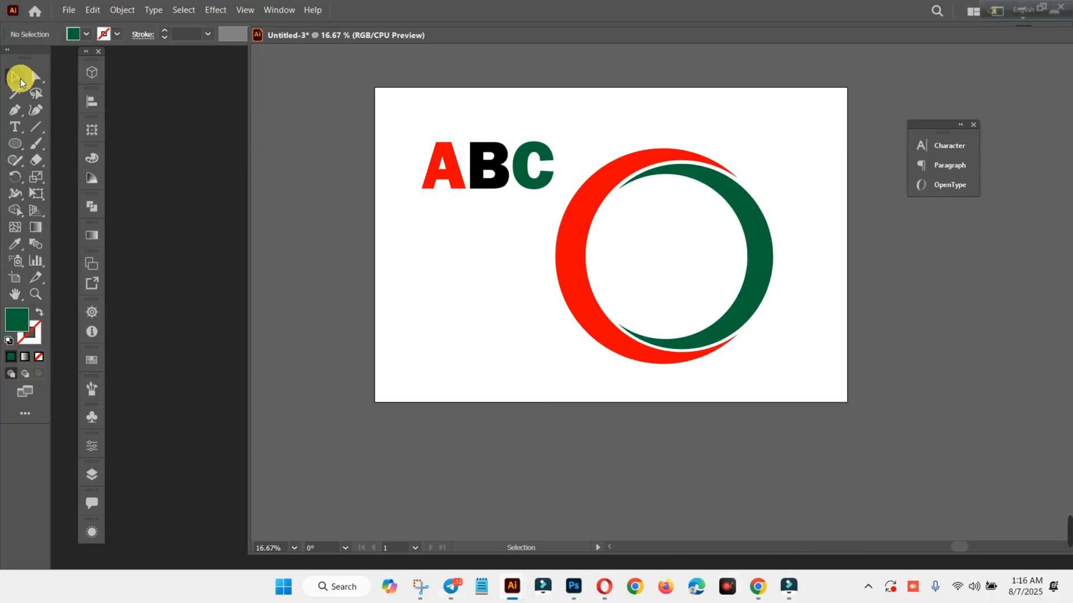
# Move the ring over to the artboard's right edge and draw a horizontal line just below ABC, extending past both ends of the lettering.
pyautogui.moveTo(570, 240); pyautogui.dragTo(643, 210)
pyautogui.click(988, 413)
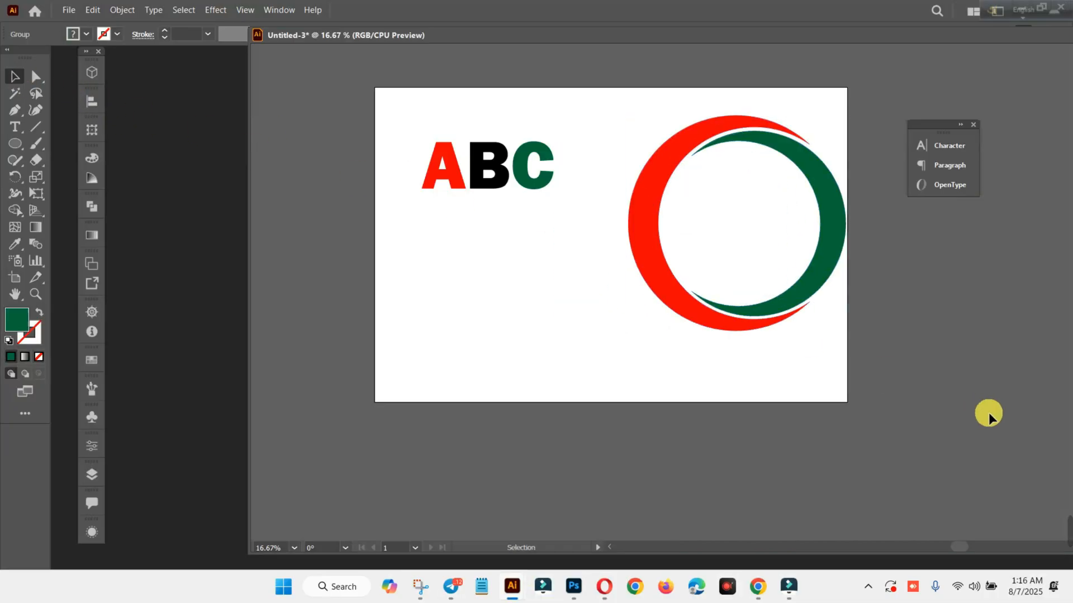
pyautogui.click(42, 125)
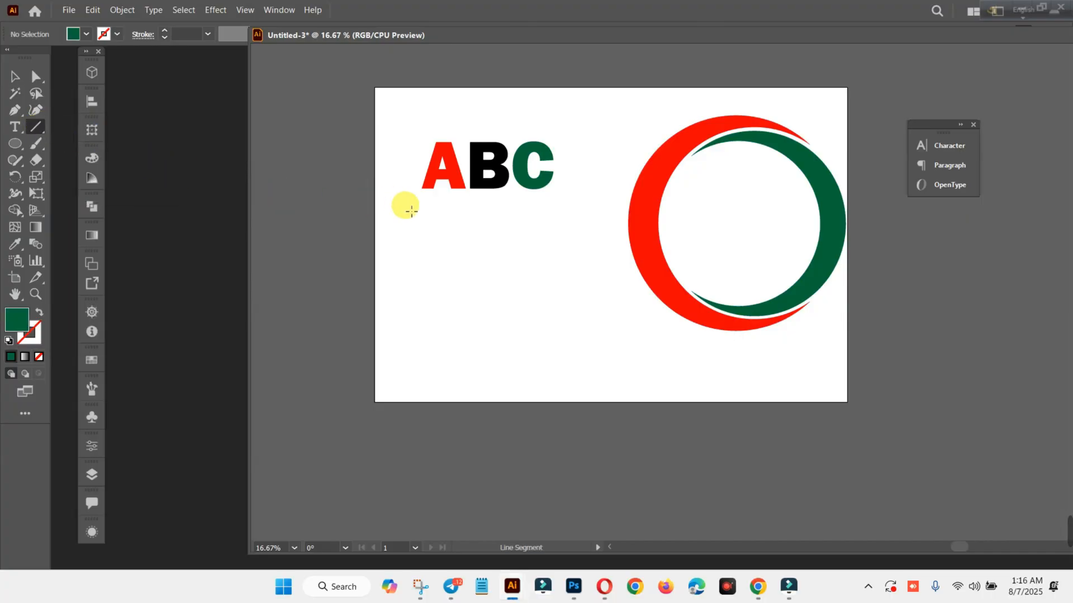
pyautogui.scroll(2, 469, 163)
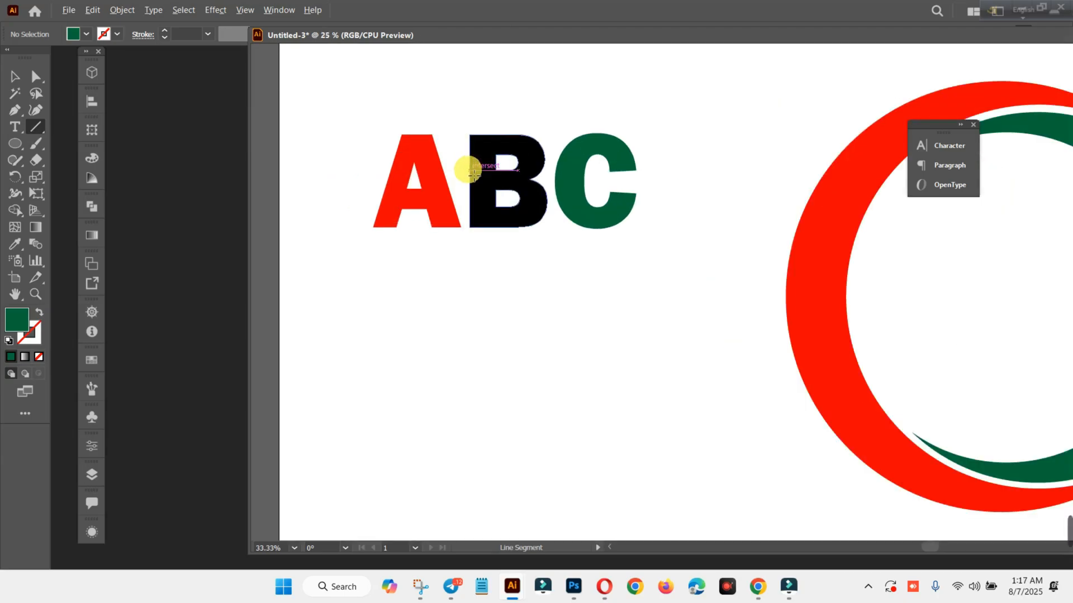
pyautogui.scroll(1, 469, 163)
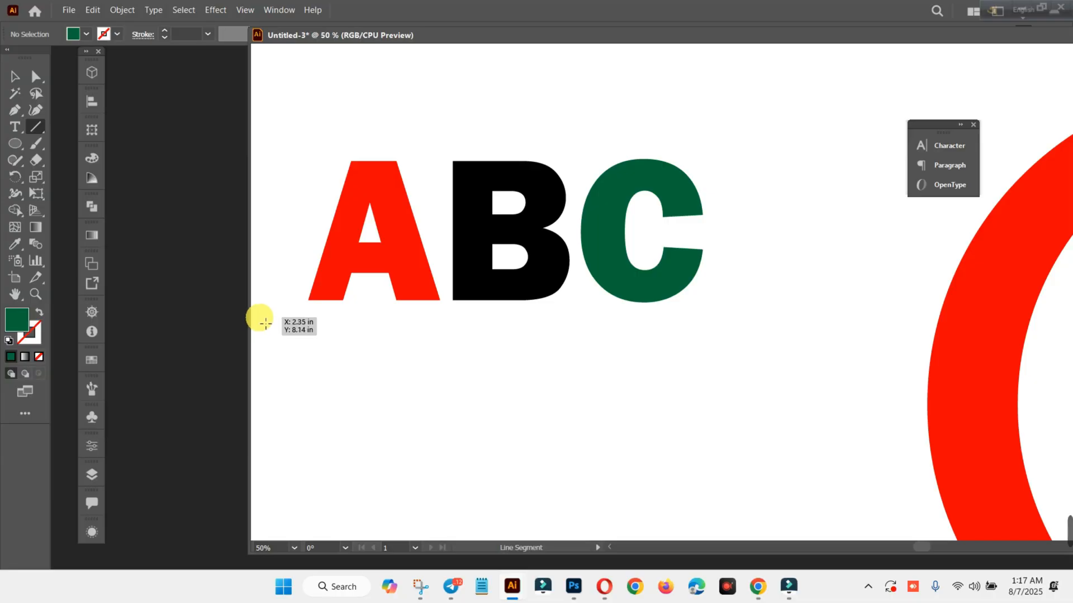
pyautogui.moveTo(268, 324); pyautogui.dragTo(775, 333)
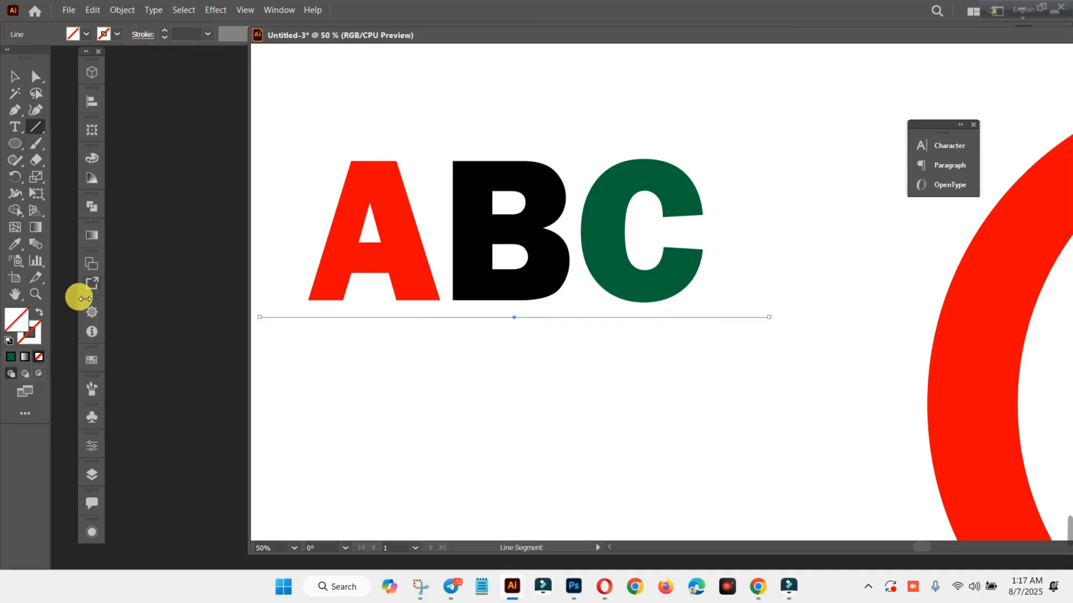
# Give the line below the lettering a black stroke with a weight of 4 pt.
pyautogui.click(39, 324)
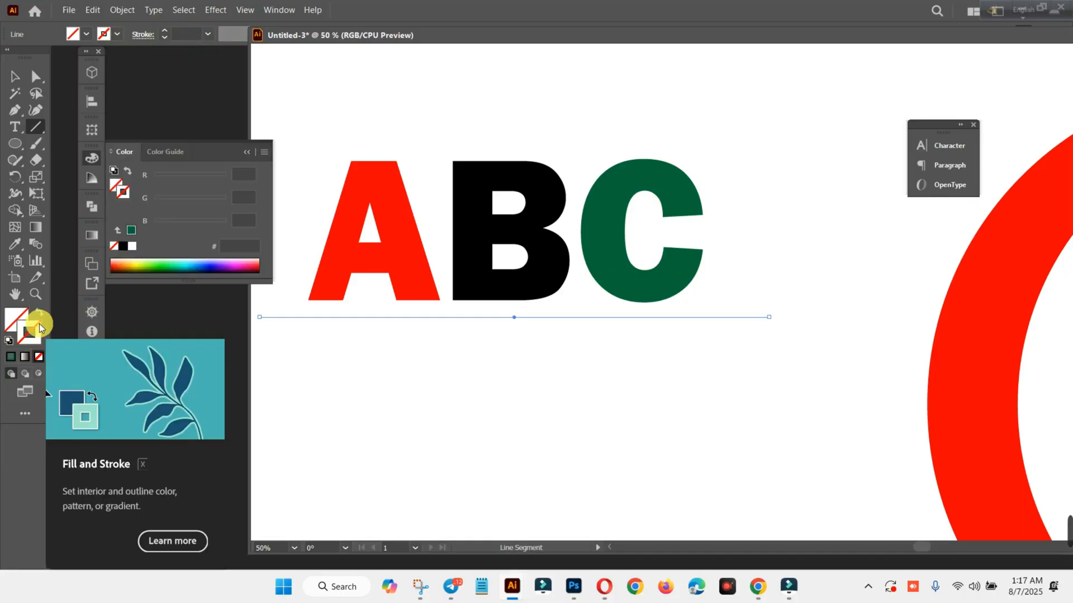
pyautogui.click(129, 249)
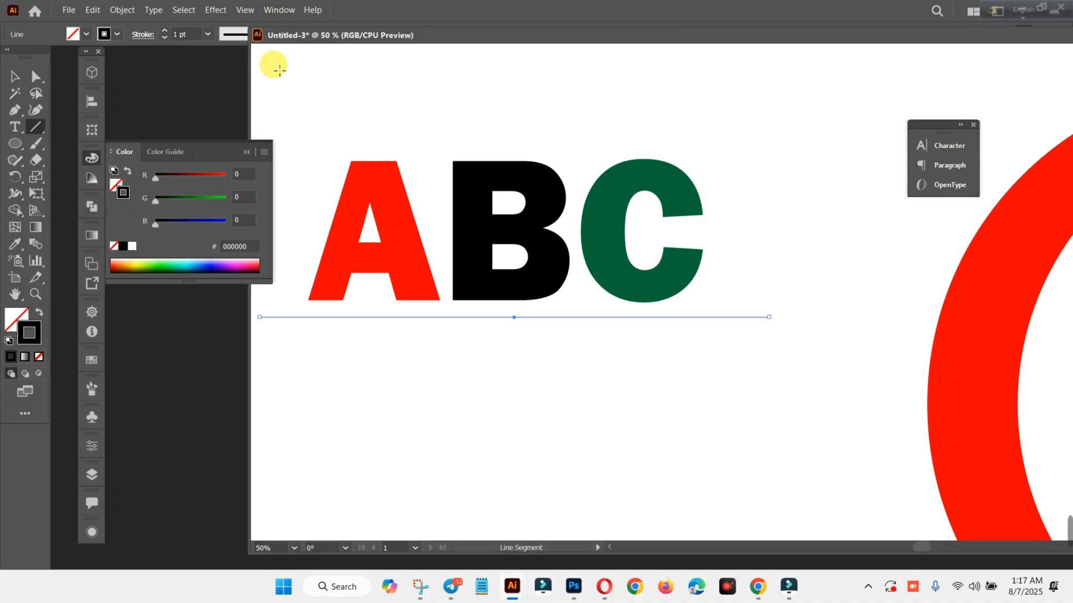
pyautogui.click(252, 158)
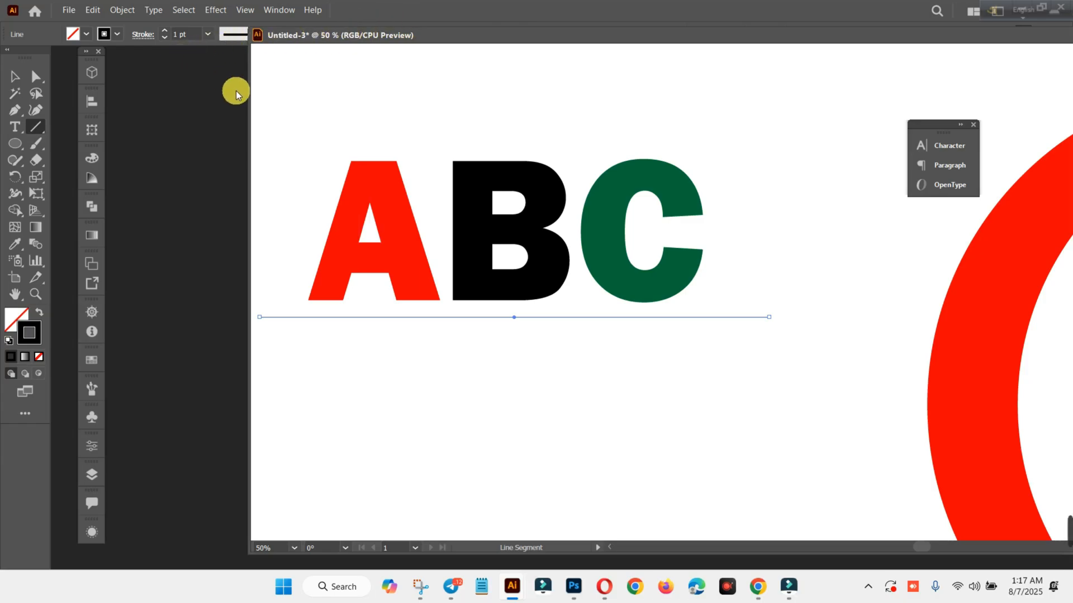
pyautogui.click(163, 31)
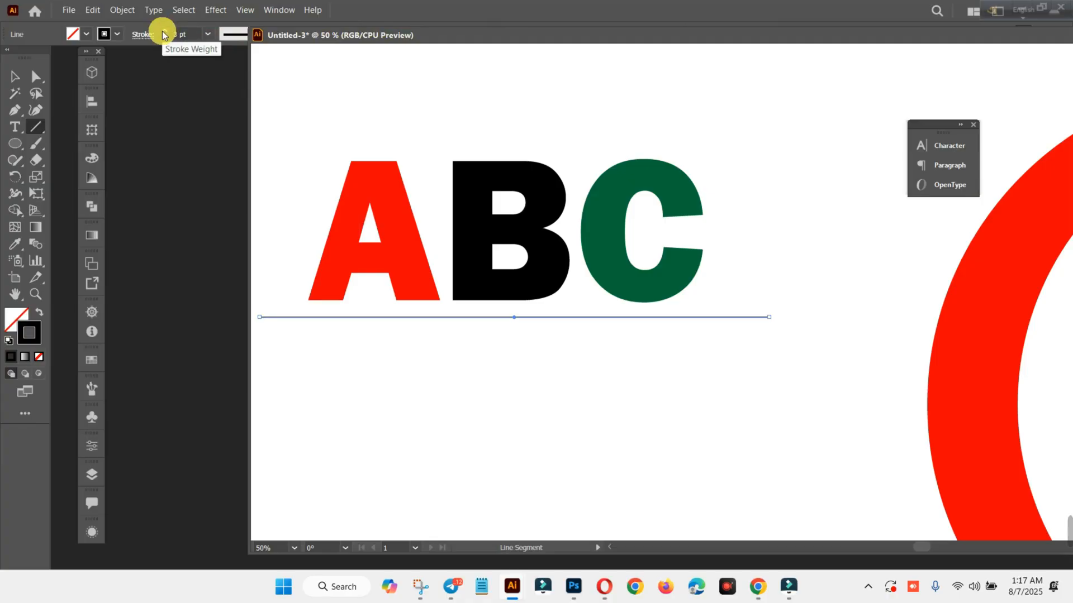
pyautogui.click(163, 31)
pyautogui.click(163, 32)
pyautogui.click(163, 32)
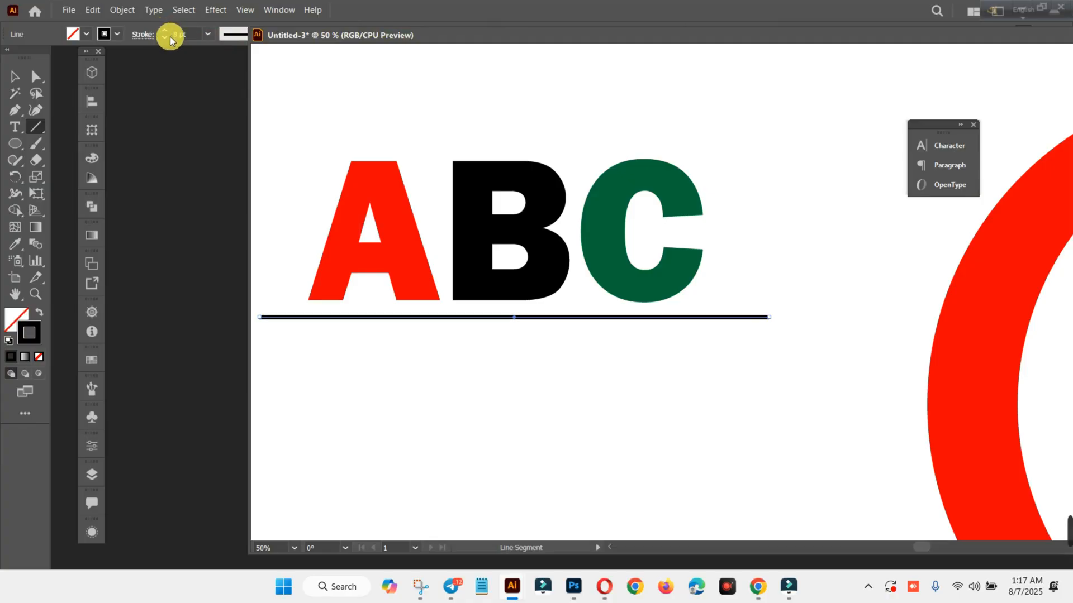
pyautogui.click(168, 37)
pyautogui.click(167, 36)
pyautogui.click(167, 36)
pyautogui.click(168, 36)
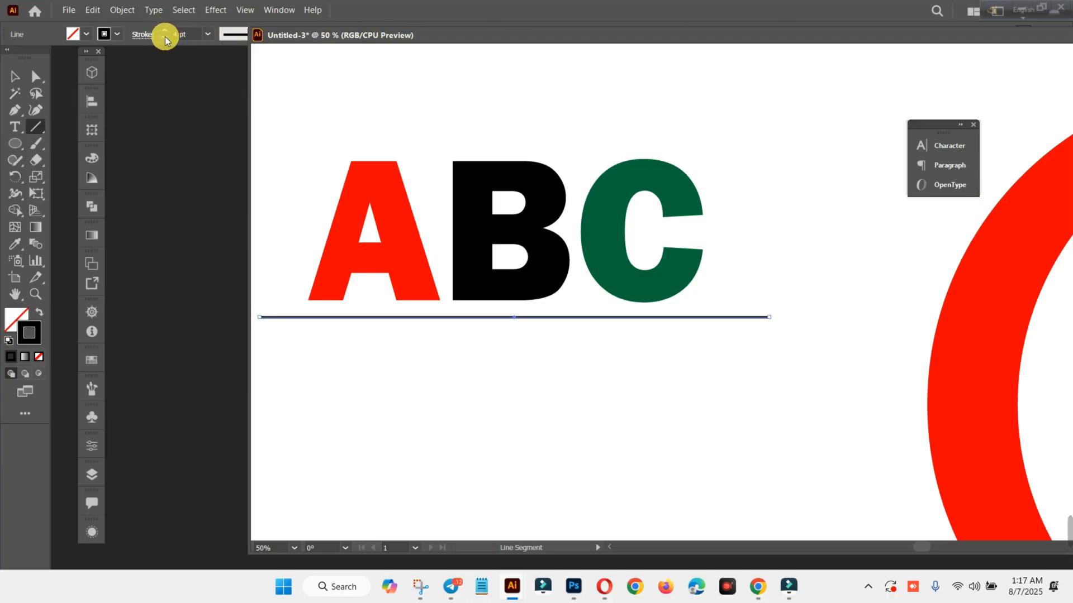
pyautogui.click(31, 71)
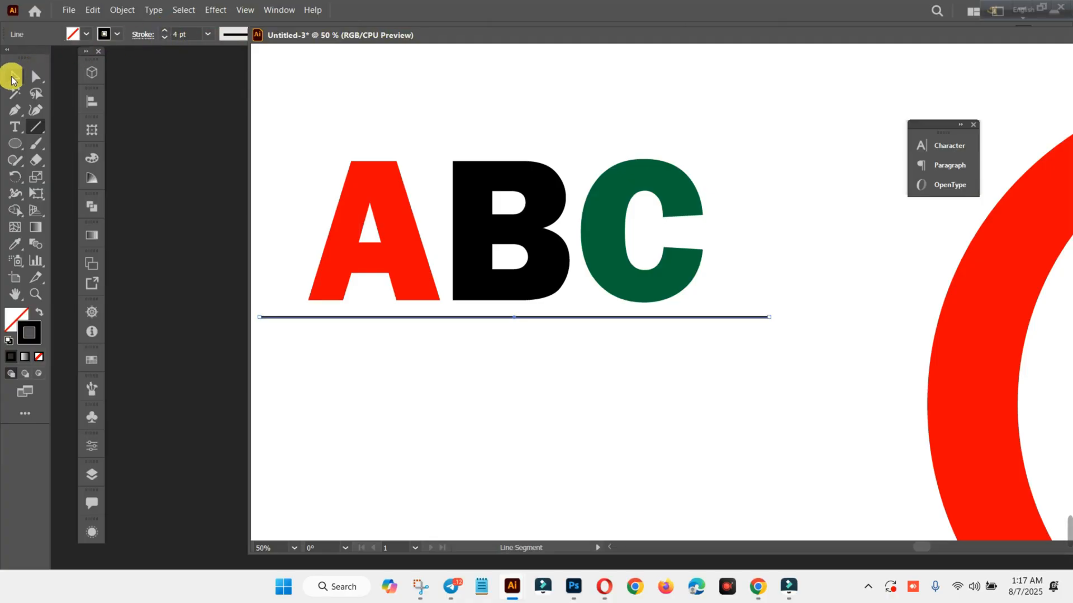
pyautogui.doubleClick(357, 317)
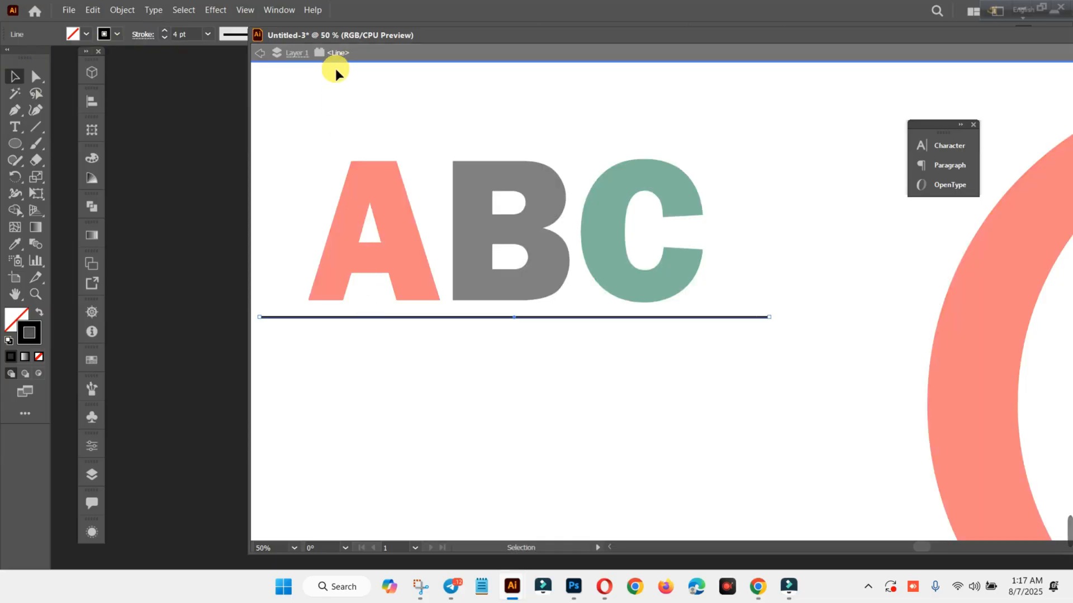
pyautogui.click(387, 54)
# Apply the lens-shaped variable width profile to the line below ABC so it tapers at both ends.
pyautogui.moveTo(389, 39); pyautogui.dragTo(288, 100)
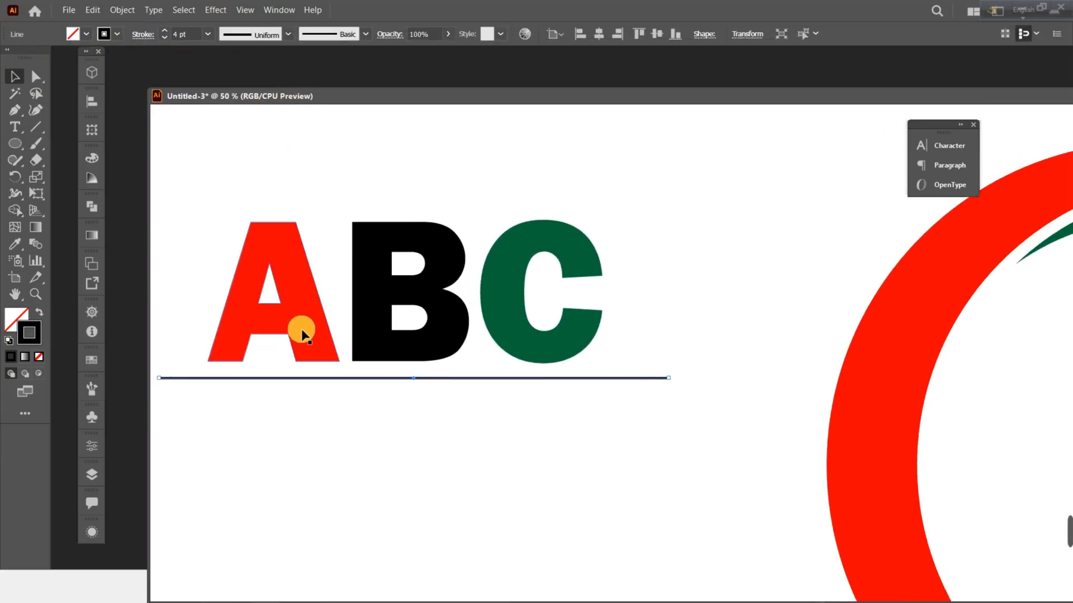
pyautogui.click(701, 250)
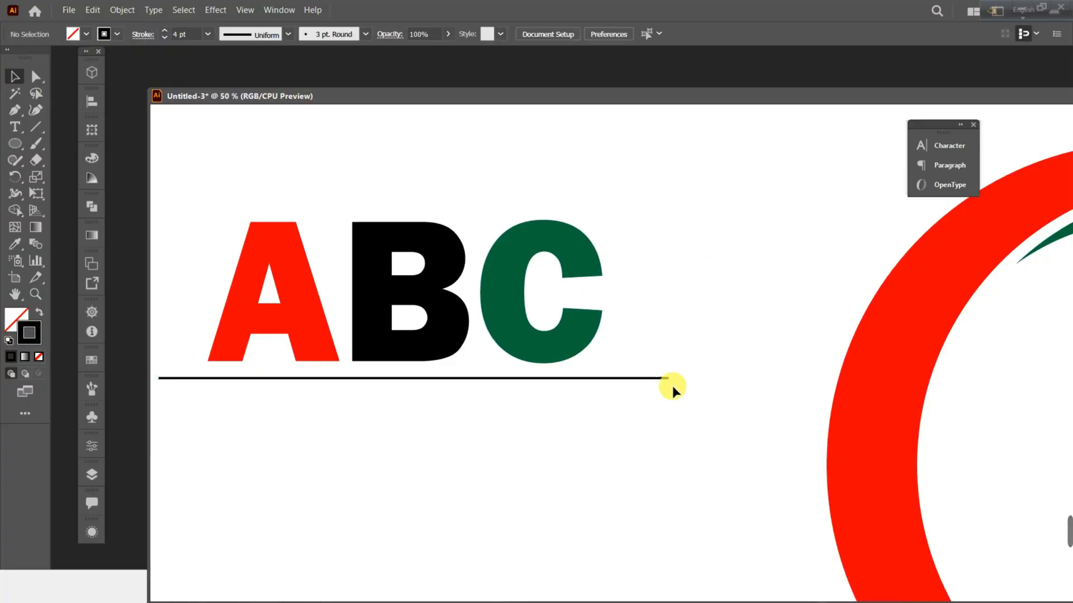
pyautogui.click(656, 379)
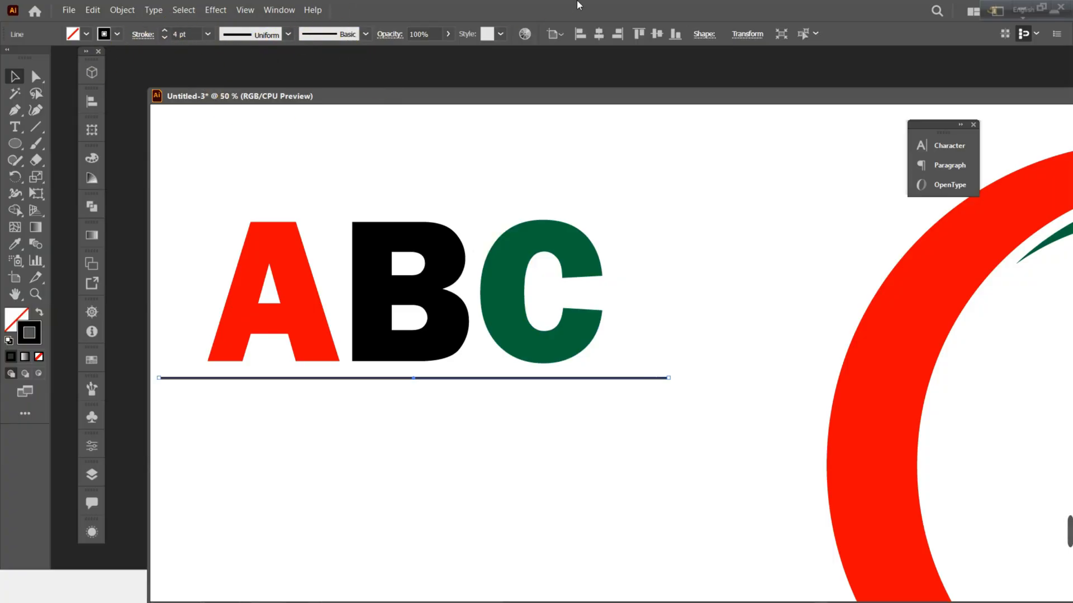
pyautogui.click(278, 9)
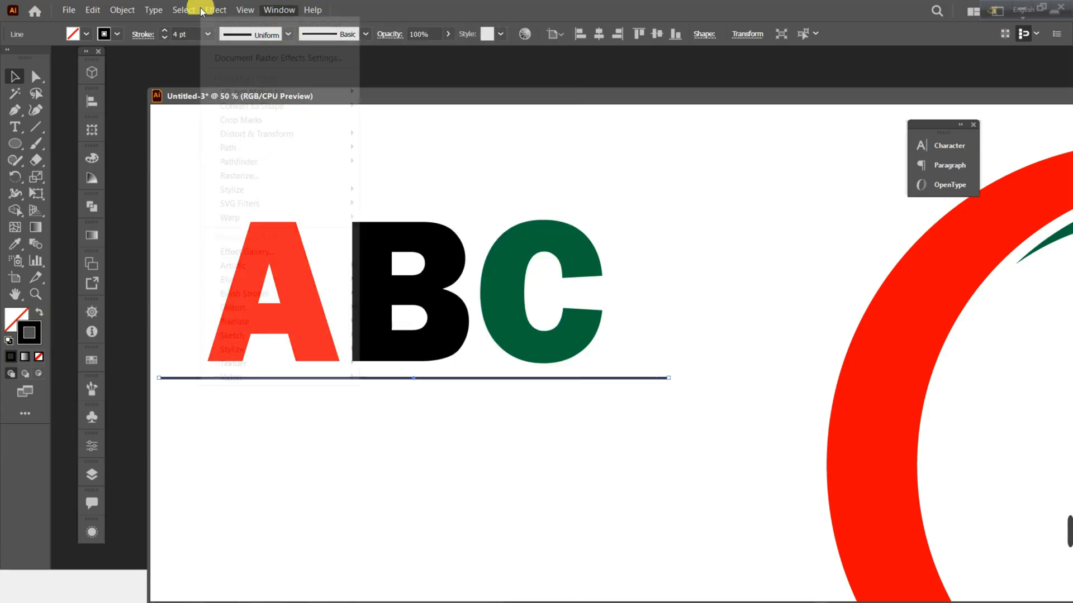
pyautogui.click(212, 199)
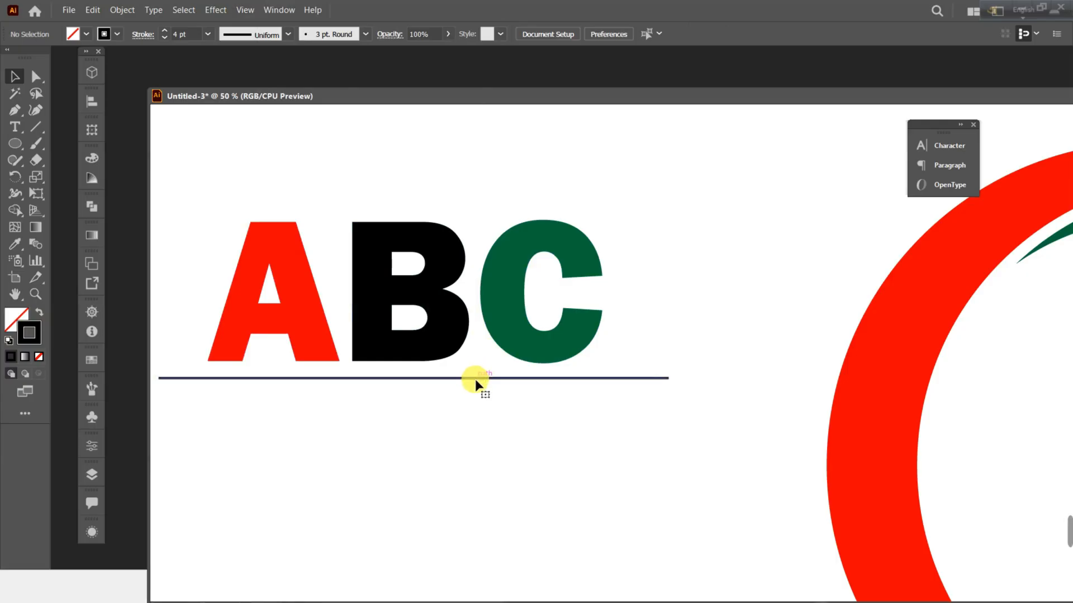
pyautogui.click(475, 379)
pyautogui.click(290, 34)
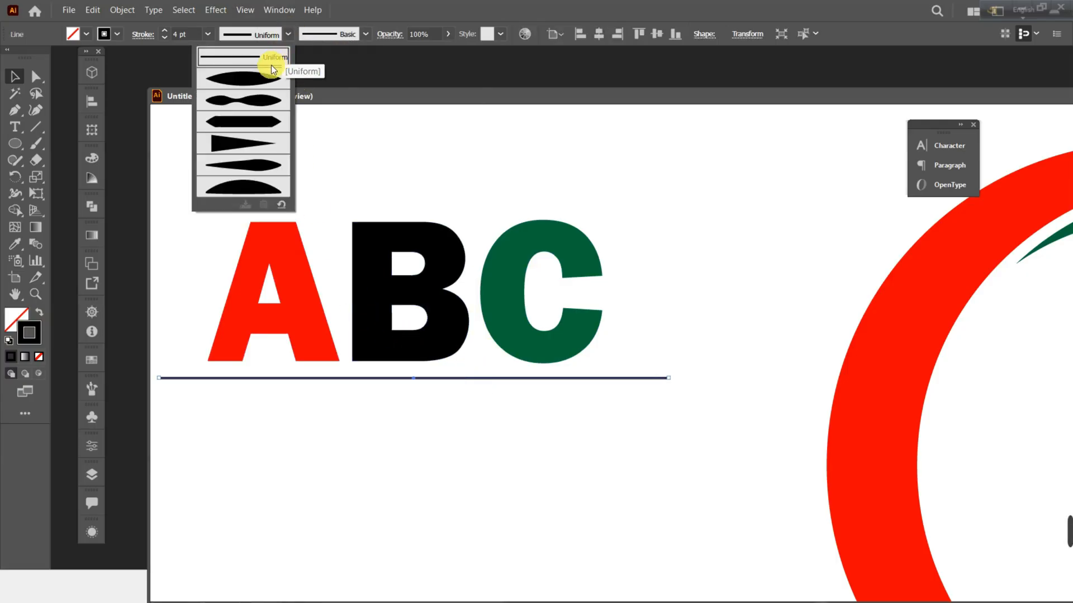
pyautogui.click(256, 79)
pyautogui.click(688, 306)
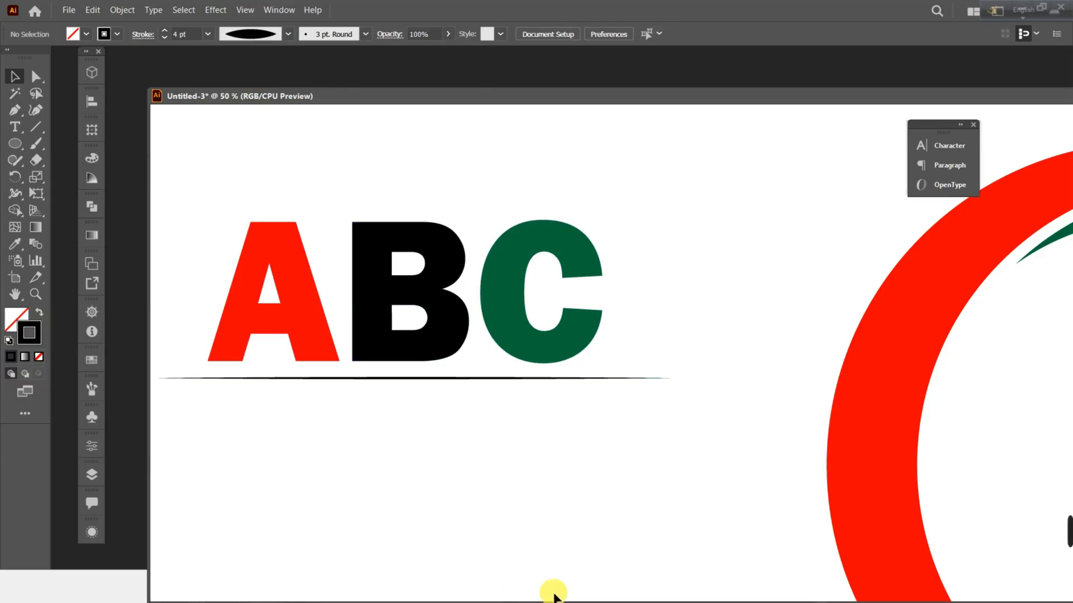
# Switch to Telegram and examine the tapered accent lines in the enlarged Design No 11 reference image.
pyautogui.moveTo(152, 94); pyautogui.dragTo(285, 127)
pyautogui.click(447, 586)
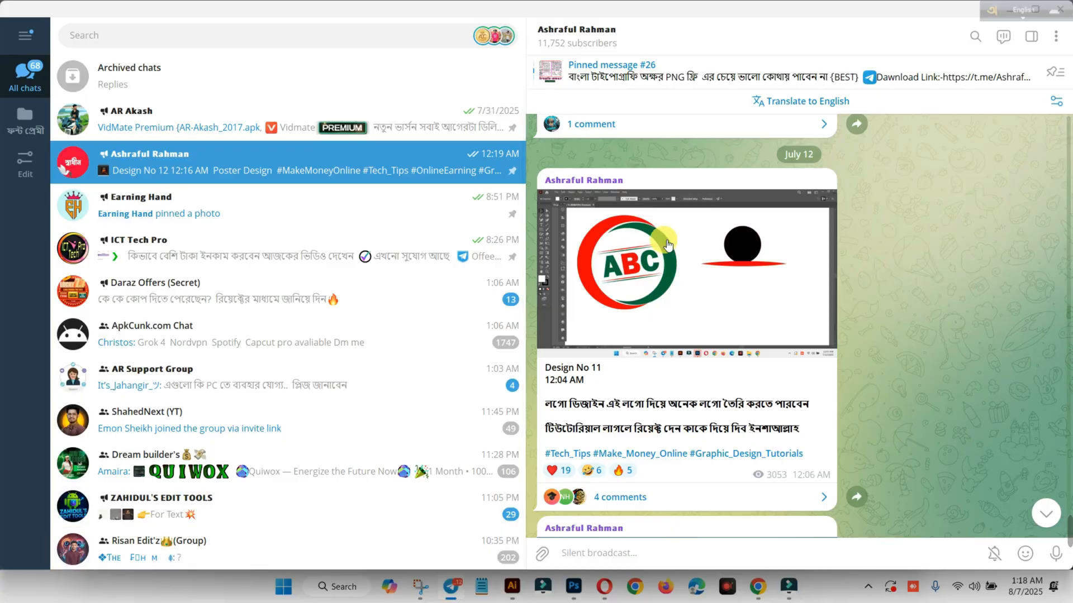
pyautogui.click(662, 254)
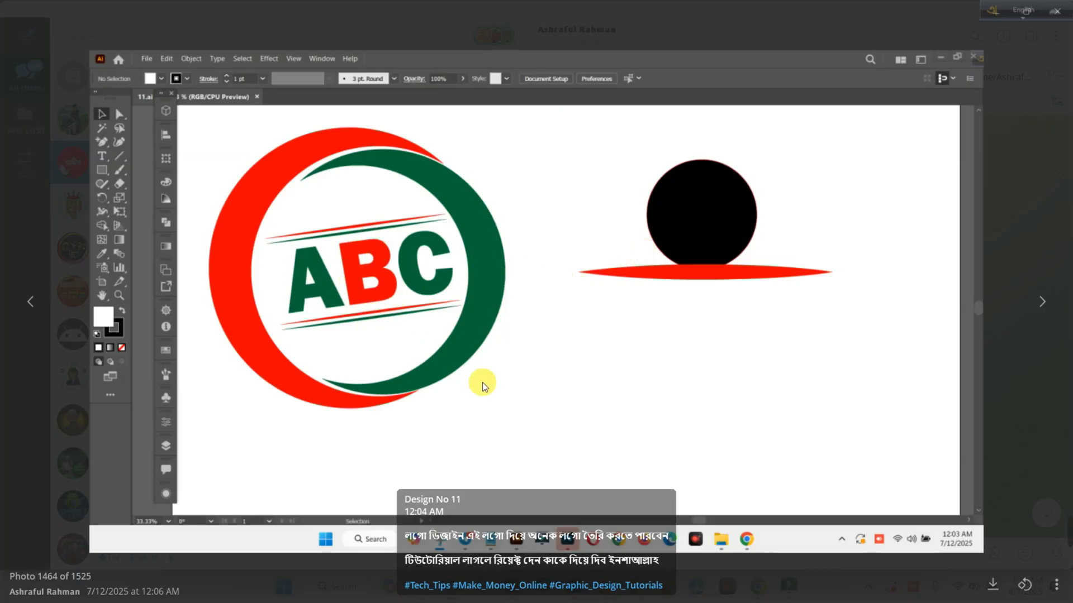
pyautogui.press('Escape')
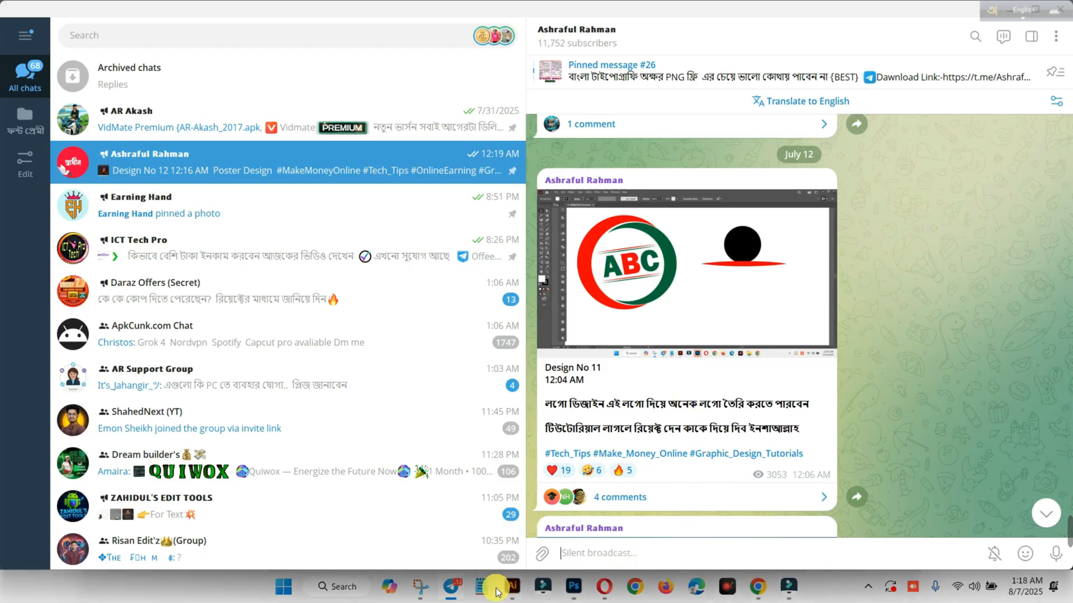
# Switch back to Illustrator and thicken the tapered line below ABC, trying 7 pt before settling on a 10 pt stroke weight.
pyautogui.moveTo(512, 585)
pyautogui.click(532, 544)
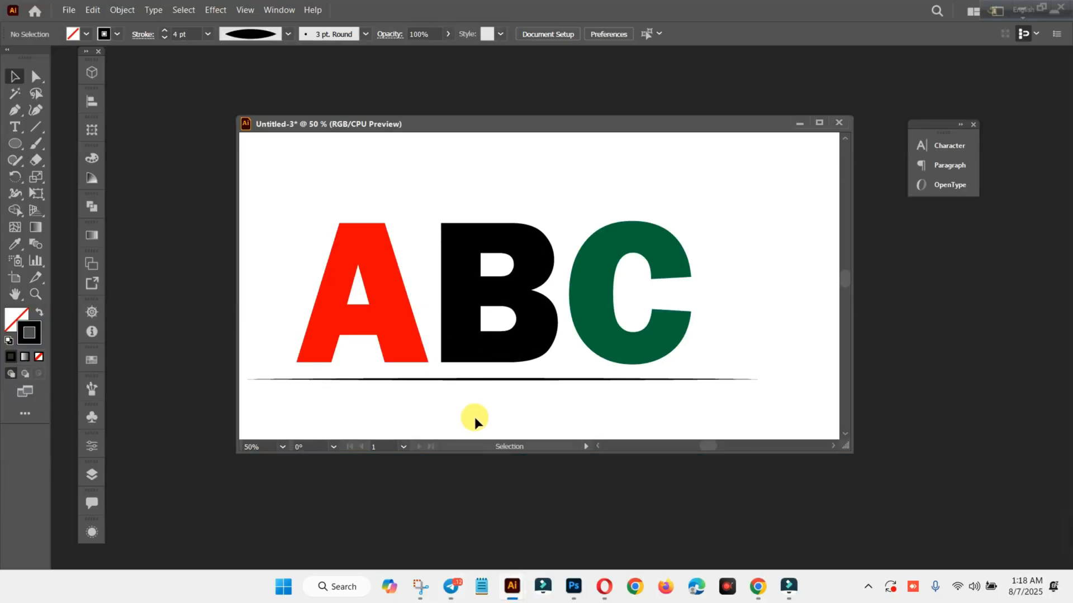
pyautogui.click(472, 379)
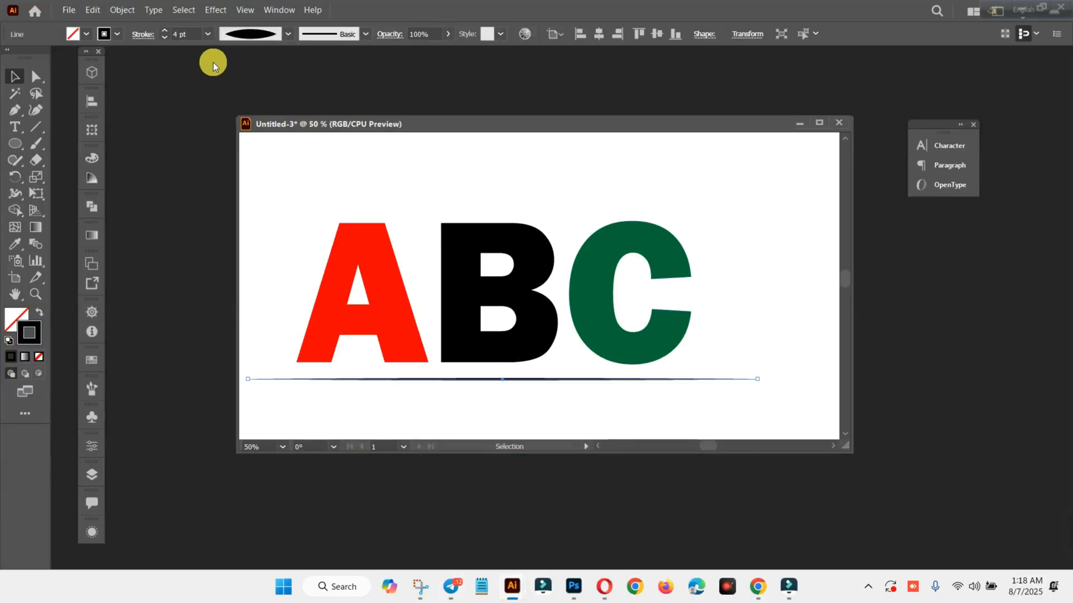
pyautogui.click(207, 34)
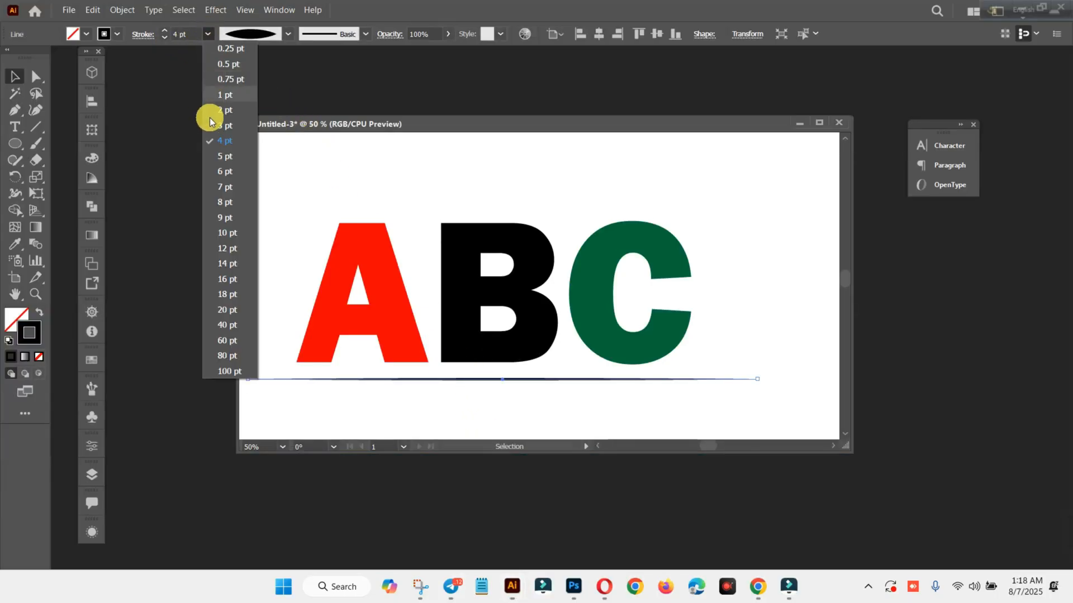
pyautogui.click(223, 187)
pyautogui.click(810, 278)
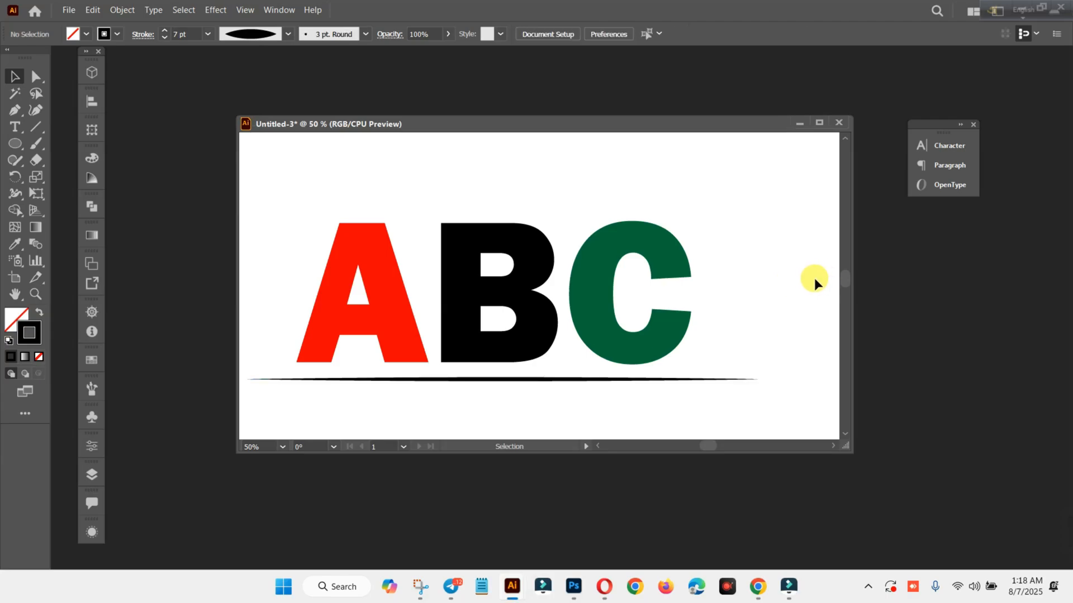
pyautogui.scroll(-3, 559, 363)
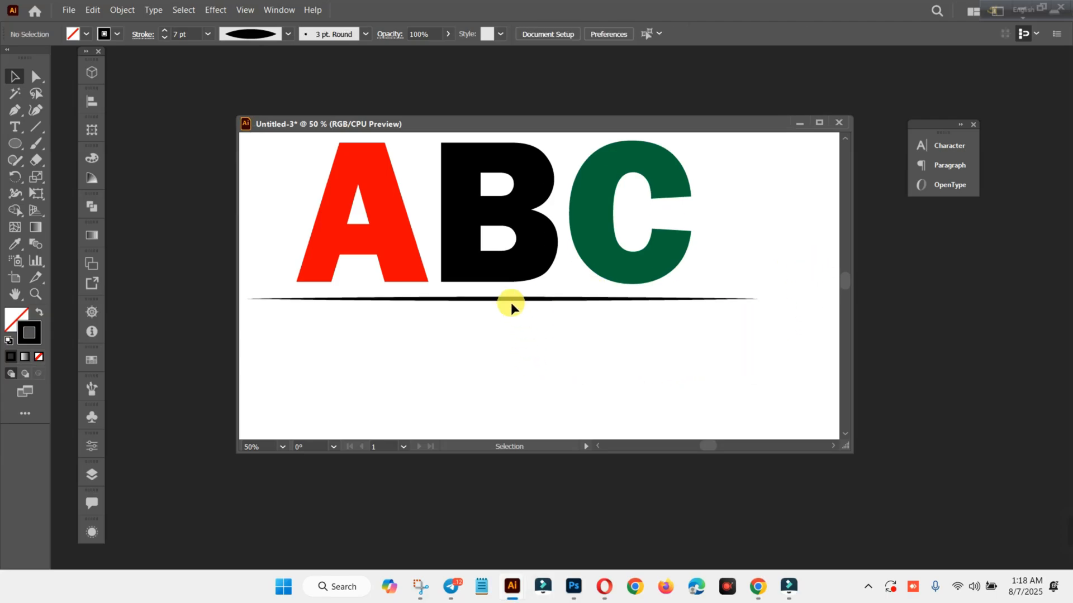
pyautogui.click(508, 297)
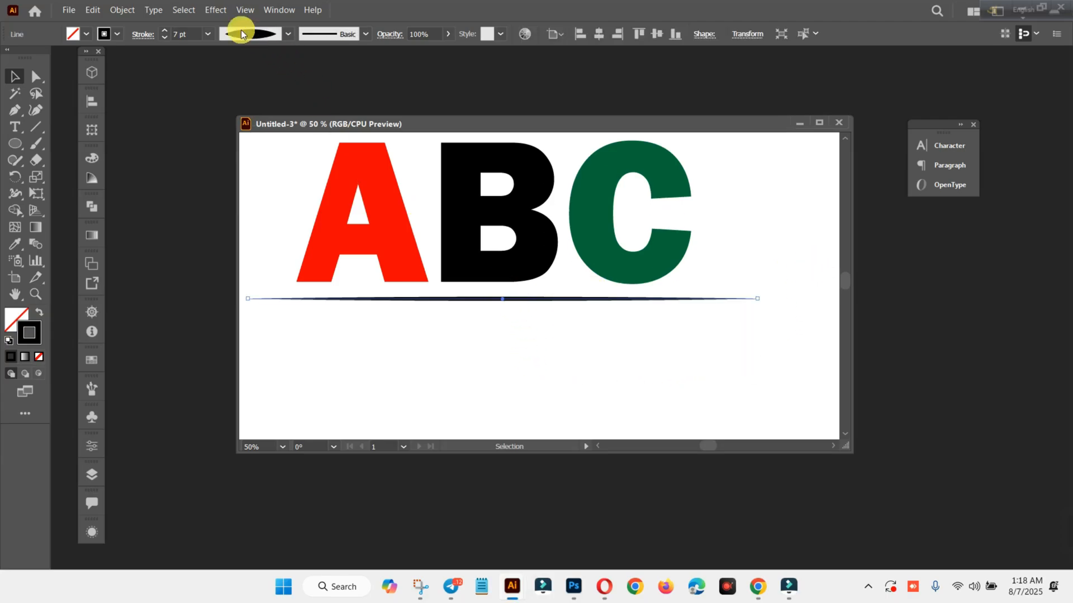
pyautogui.click(207, 34)
pyautogui.click(223, 233)
pyautogui.click(501, 372)
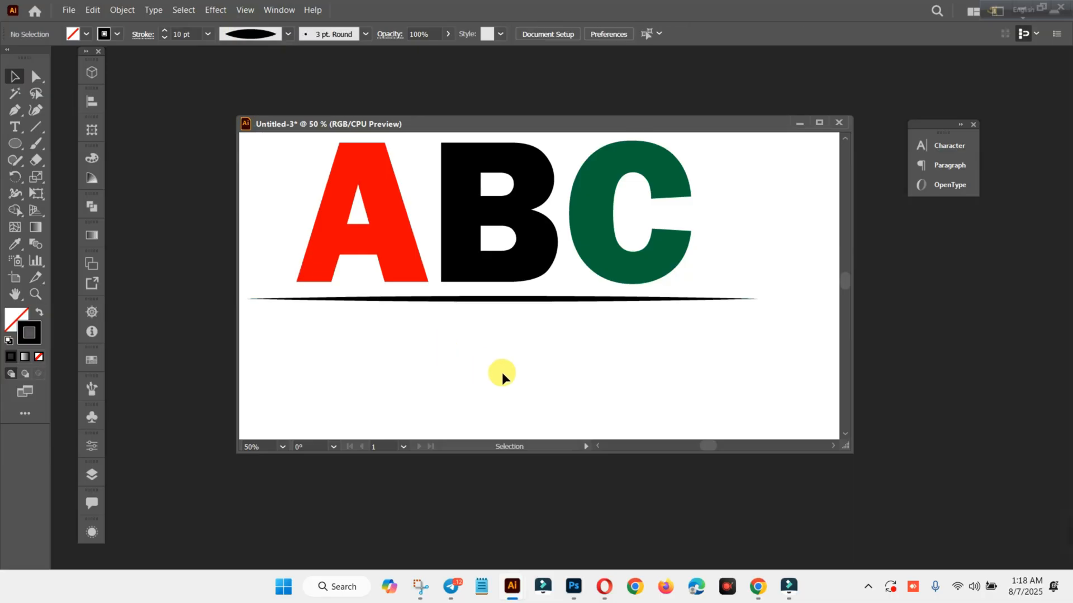
# Duplicate the tapered line a short distance straight down, keeping the copy parallel and aligned with the original.
pyautogui.click(516, 300)
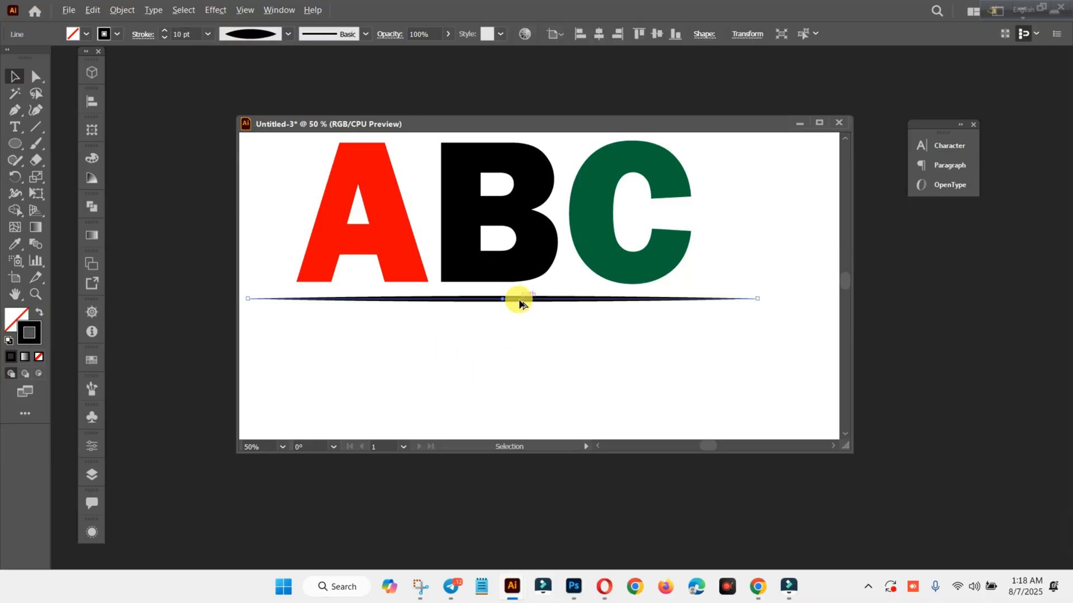
pyautogui.moveTo(519, 301); pyautogui.dragTo(519, 311)
pyautogui.moveTo(519, 317); pyautogui.dragTo(519, 321)
pyautogui.click(531, 357)
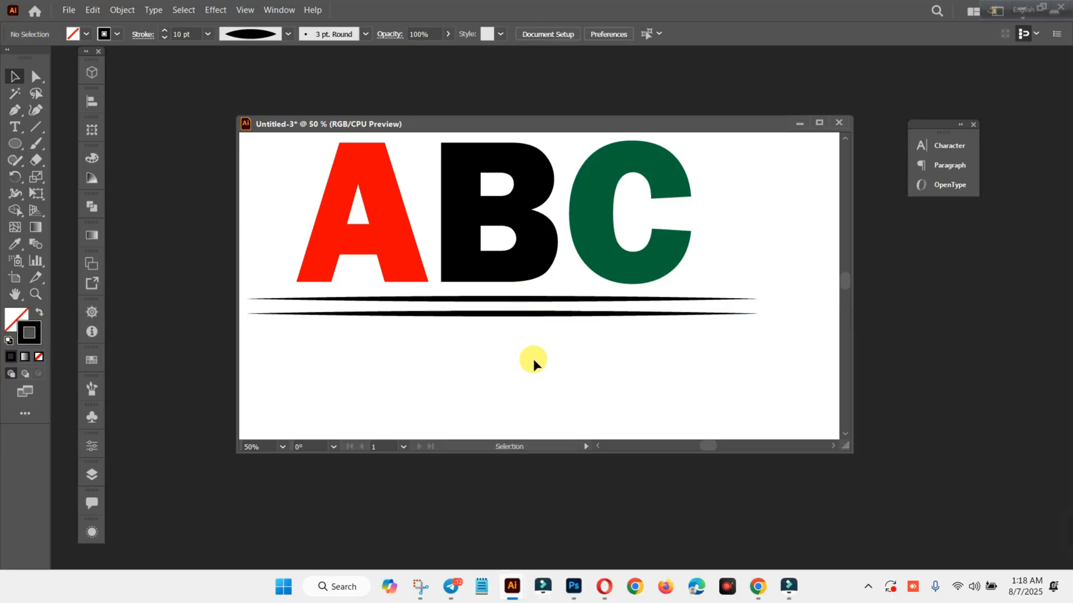
# Give the lower of the two tapered lines a red stroke.
pyautogui.click(520, 314)
pyautogui.click(86, 34)
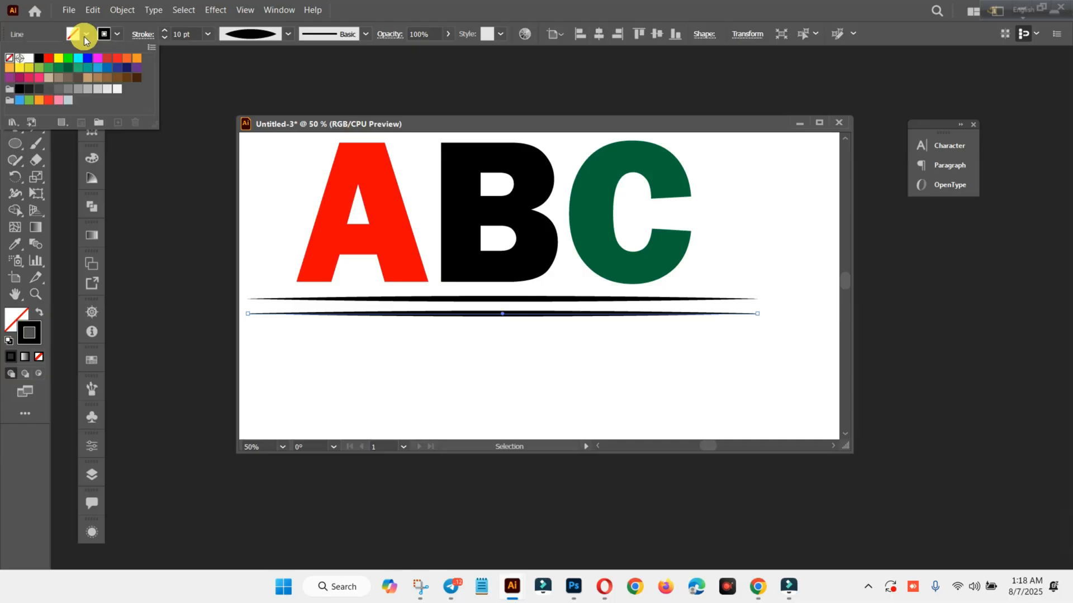
pyautogui.click(115, 35)
pyautogui.click(49, 57)
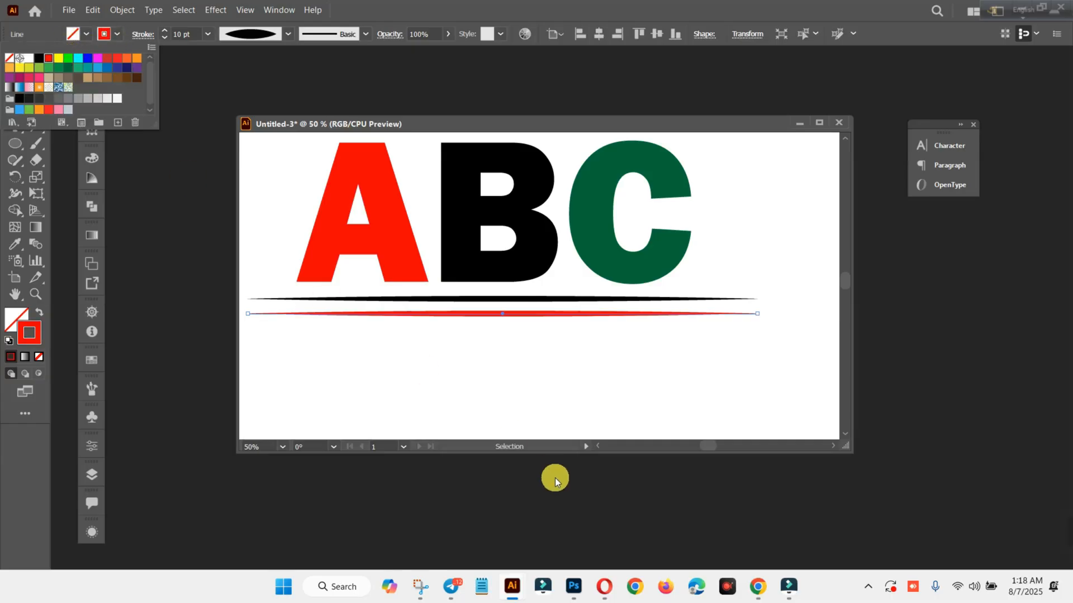
# Switch to Telegram to check the Design No 11 reference image, and return to Illustrator.
pyautogui.click(450, 587)
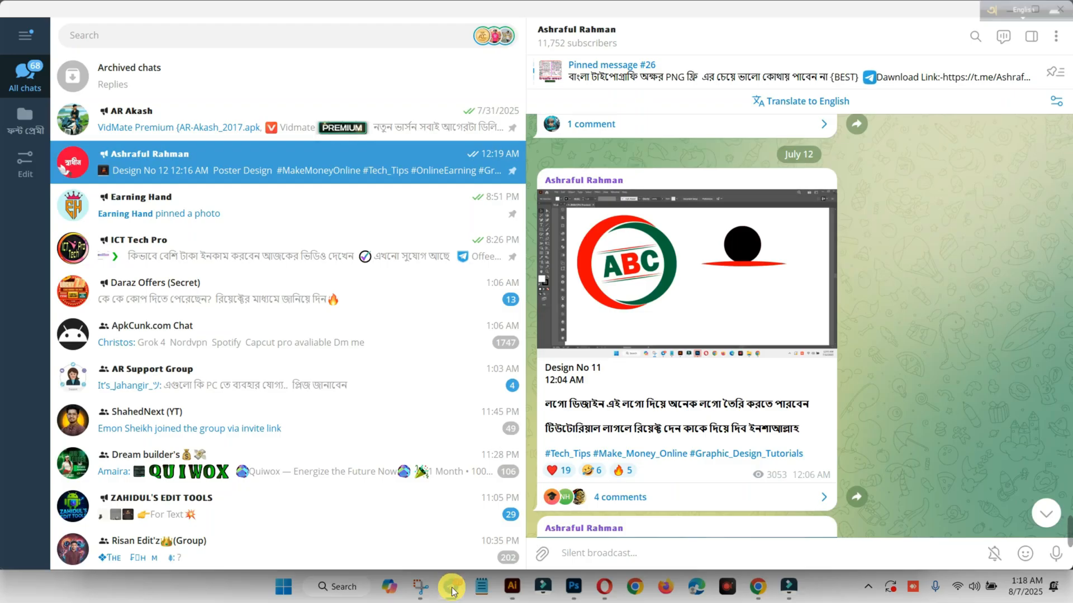
pyautogui.click(758, 587)
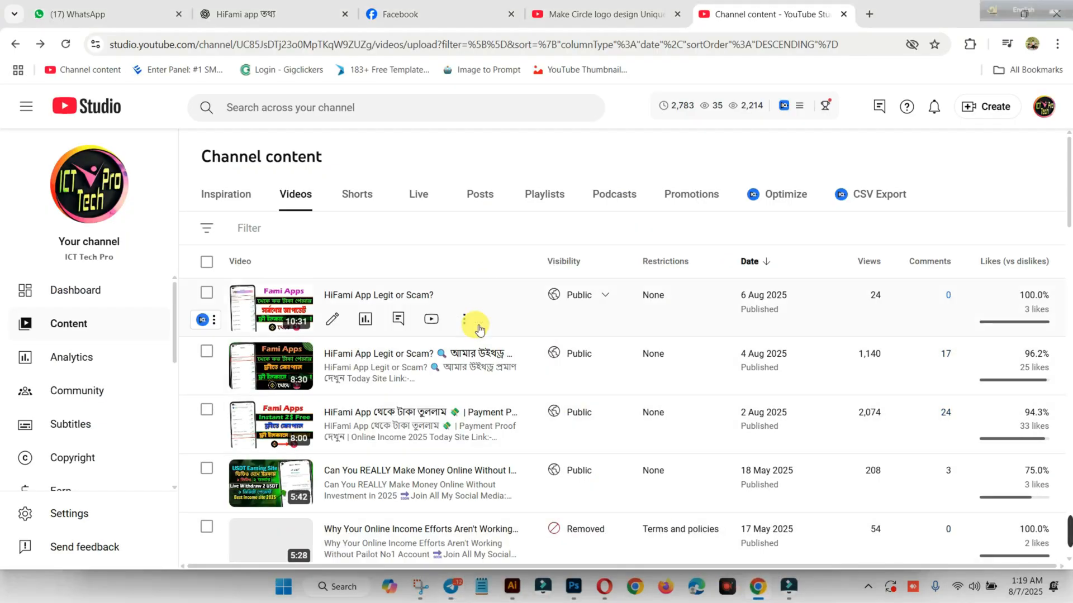
pyautogui.click(512, 586)
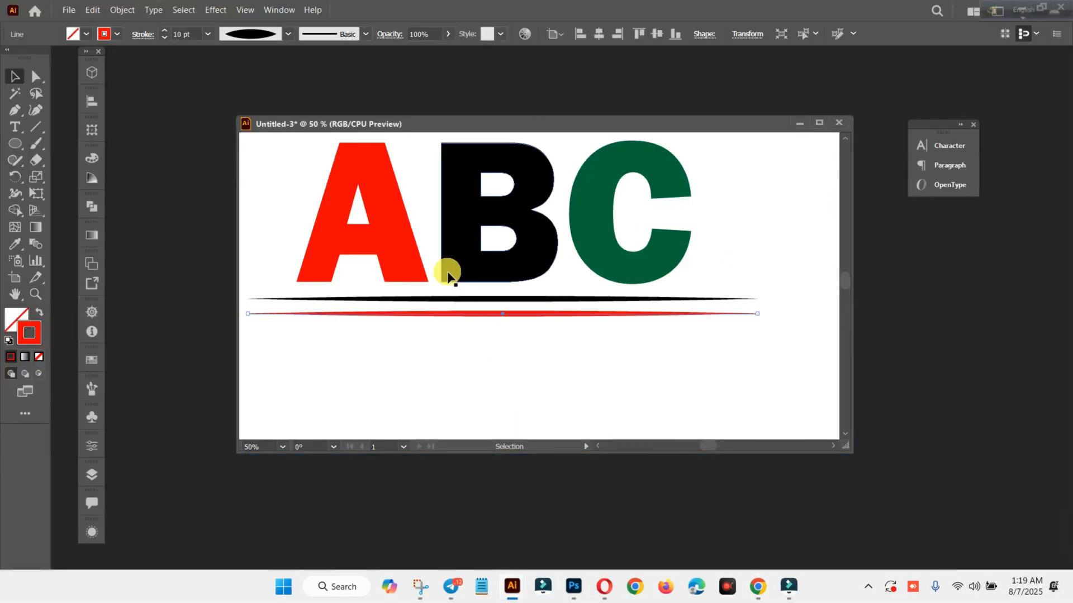
# Give the upper tapered line a red stroke and the lower one a dark green stroke matching the letter C.
pyautogui.click(441, 300)
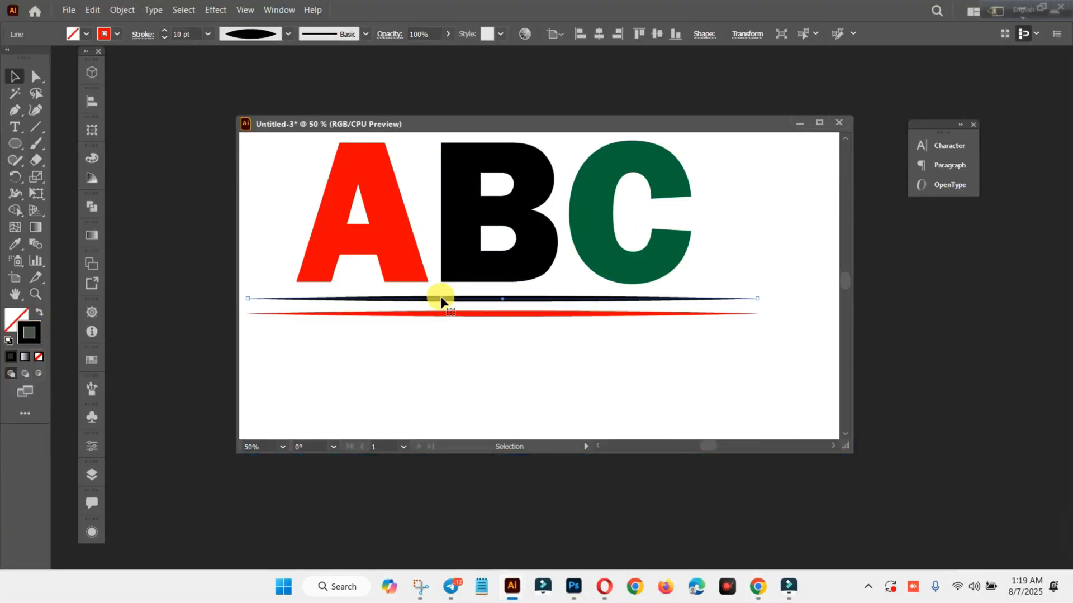
pyautogui.click(116, 34)
pyautogui.click(56, 76)
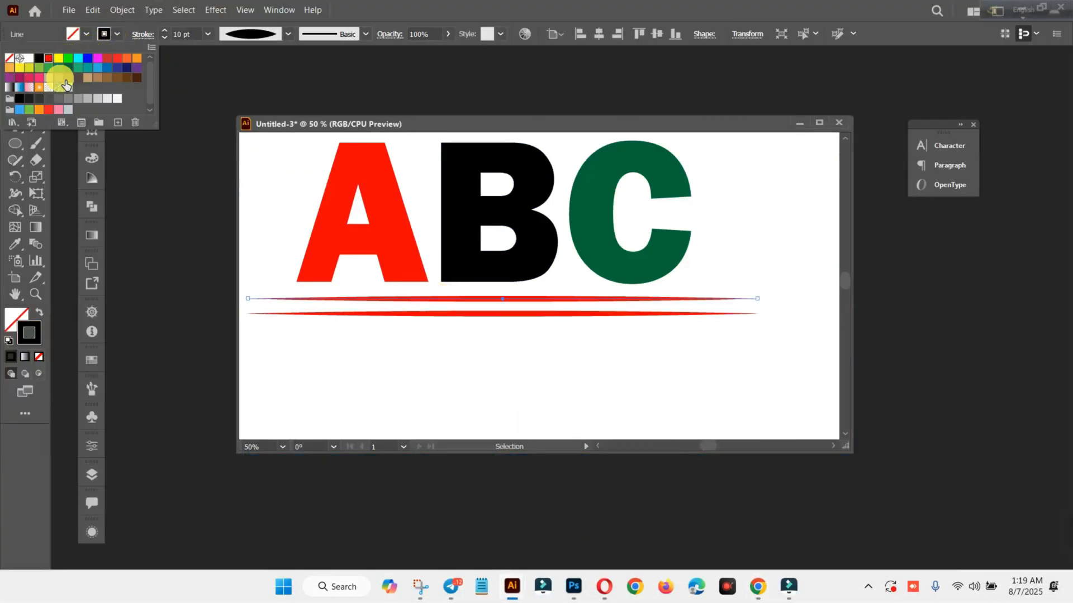
pyautogui.click(442, 314)
pyautogui.click(86, 34)
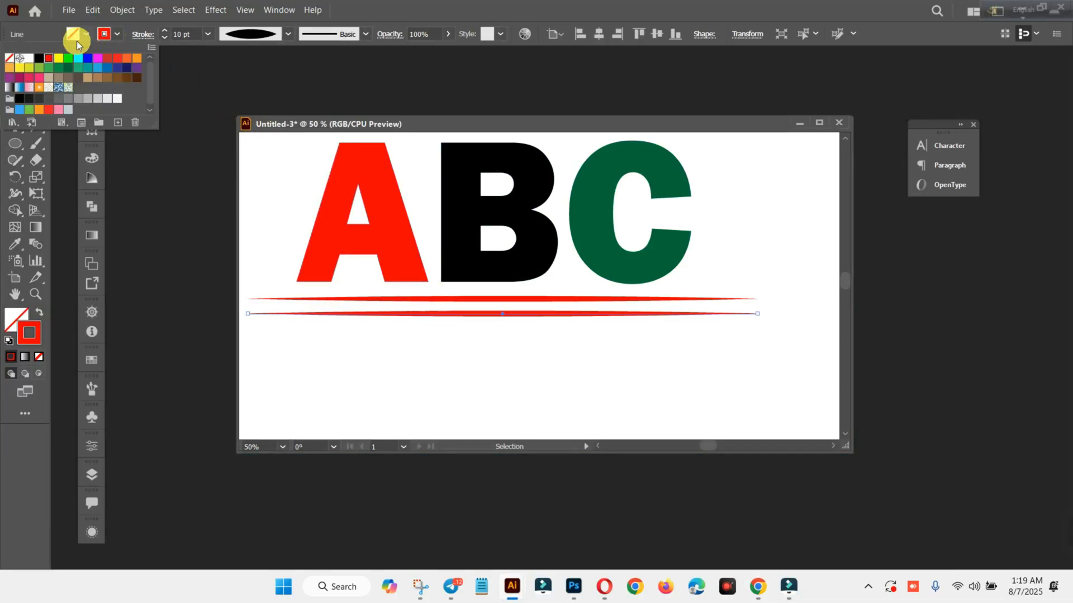
pyautogui.click(67, 68)
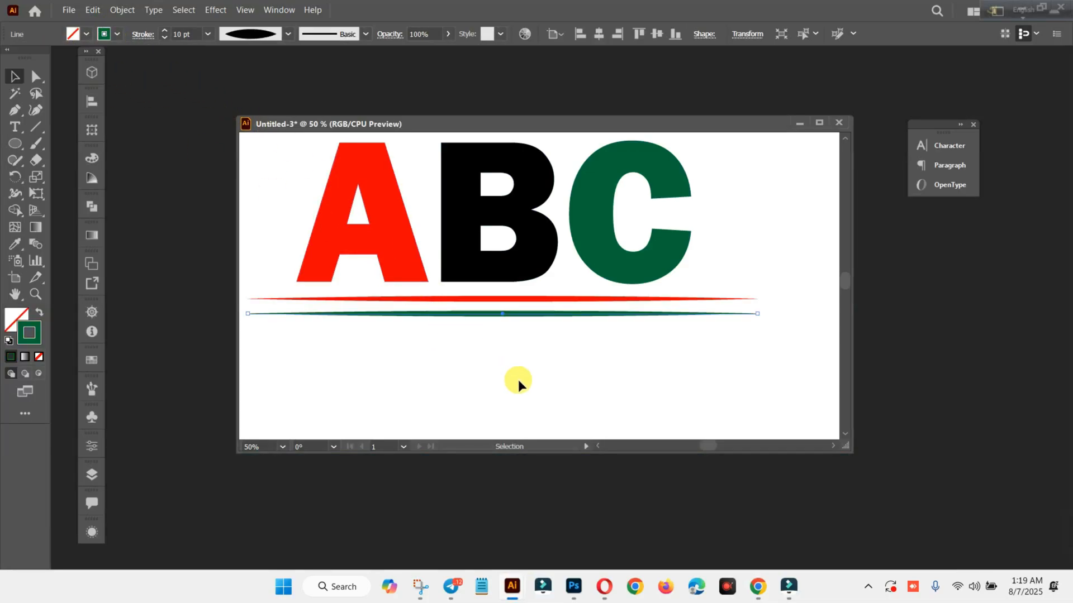
pyautogui.scroll(-1, 520, 379)
pyautogui.scroll(2, 545, 379)
pyautogui.click(569, 384)
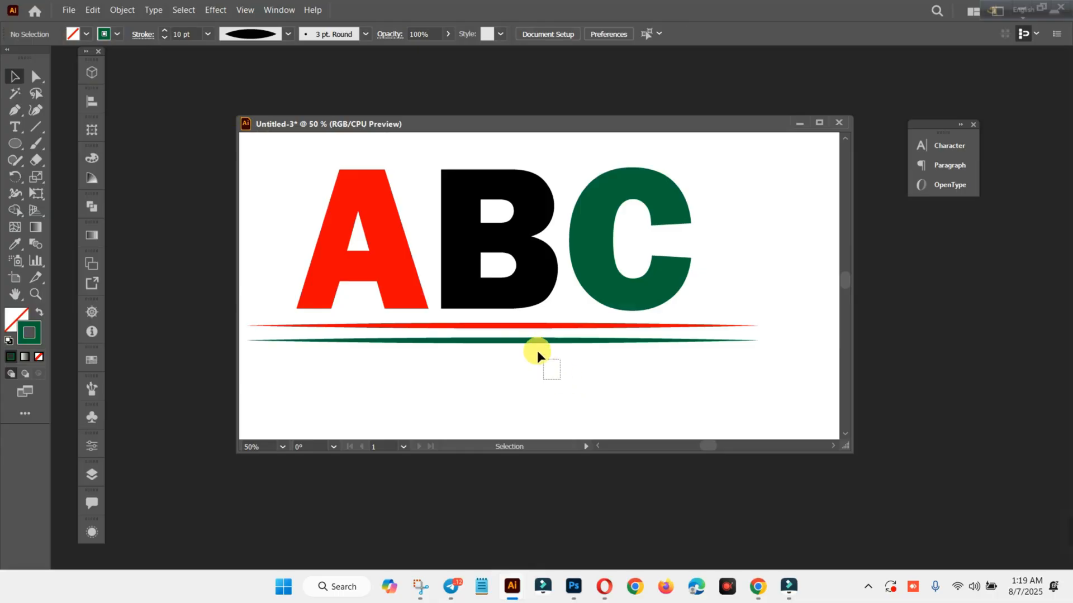
# Select the red and green tapered lines together and place a duplicate of the pair just above the ABC lettering.
pyautogui.moveTo(523, 331); pyautogui.dragTo(522, 333)
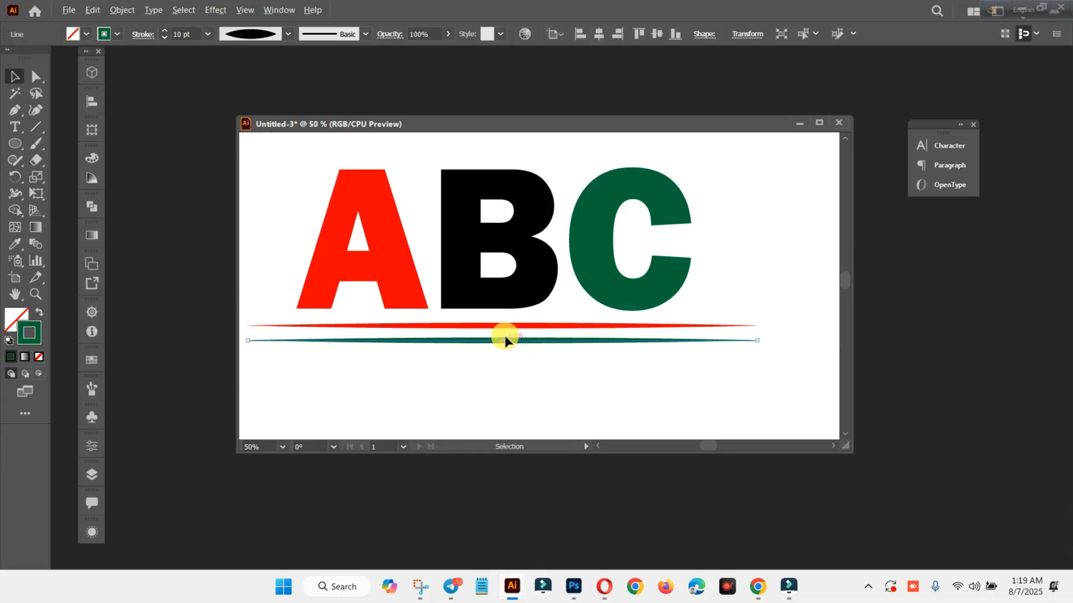
pyautogui.moveTo(550, 373); pyautogui.dragTo(533, 163)
pyautogui.hotkey('ctrl', 'z')
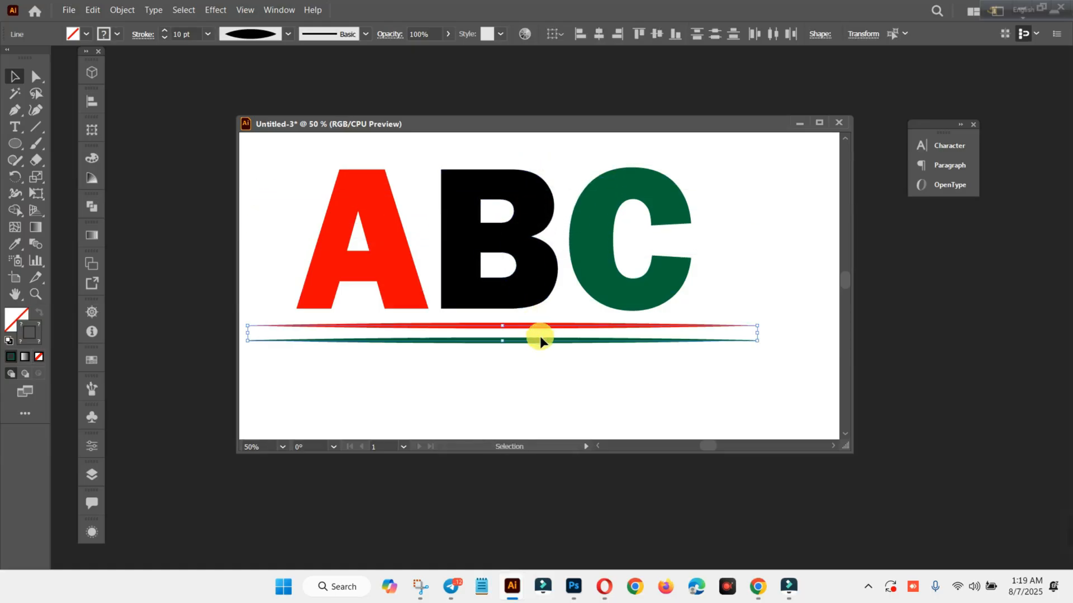
pyautogui.moveTo(540, 337); pyautogui.dragTo(541, 161)
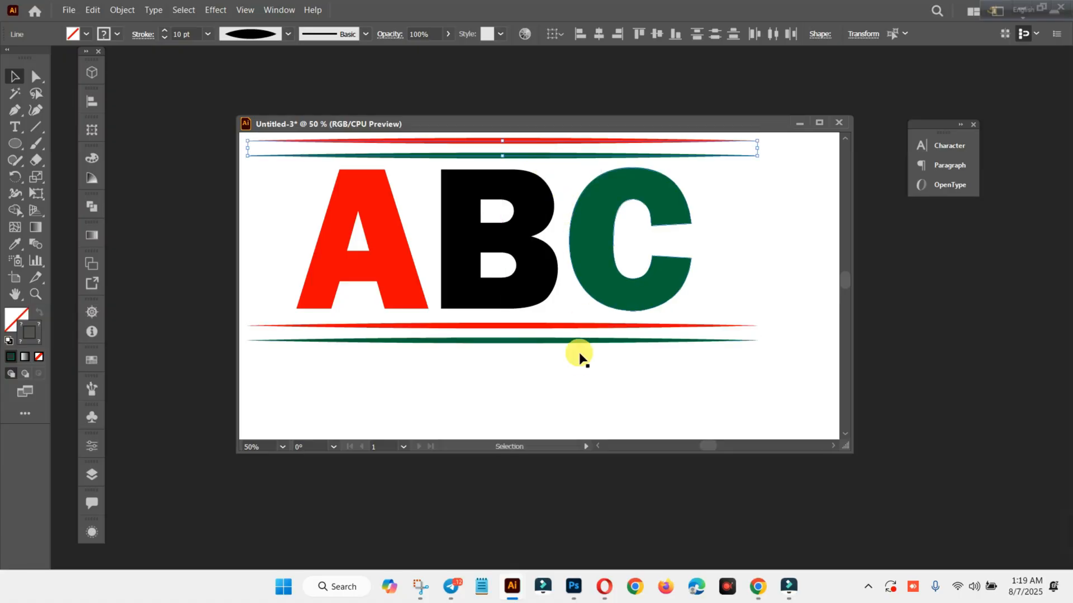
pyautogui.scroll(3, 580, 361)
pyautogui.press('Up')
pyautogui.press('Up')
pyautogui.press('Up')
pyautogui.press('Up')
pyautogui.press('Up')
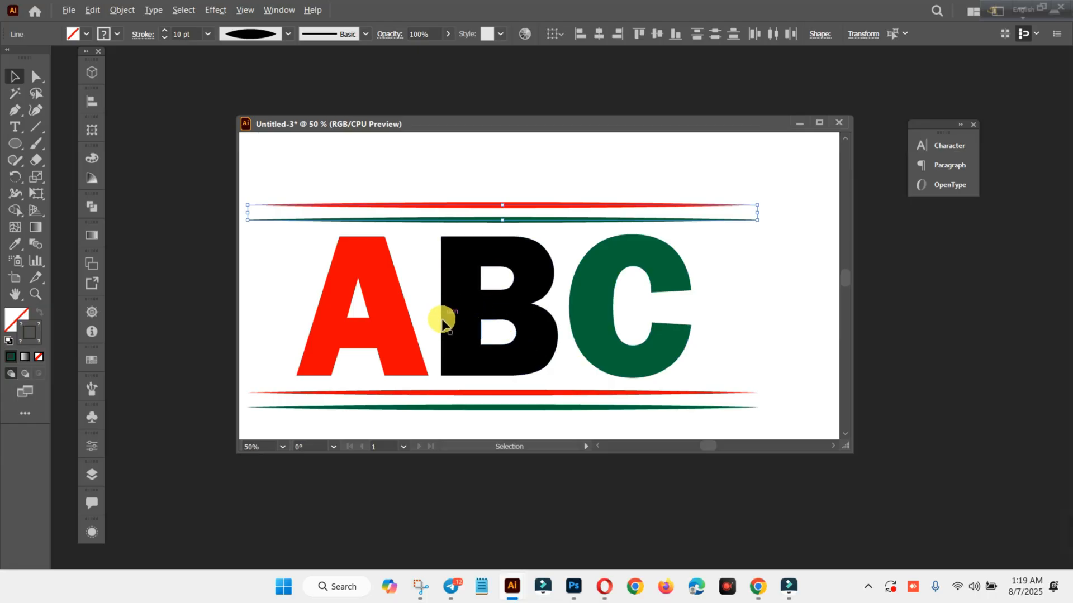
pyautogui.scroll(-1, 439, 316)
pyautogui.scroll(-2, 443, 324)
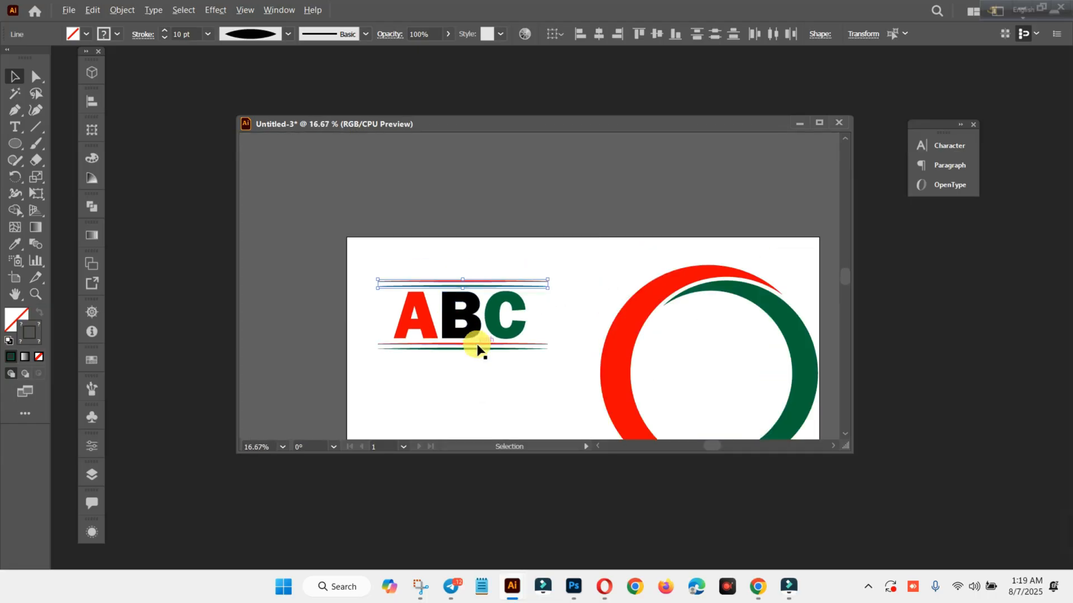
pyautogui.scroll(1, 481, 348)
pyautogui.click(546, 395)
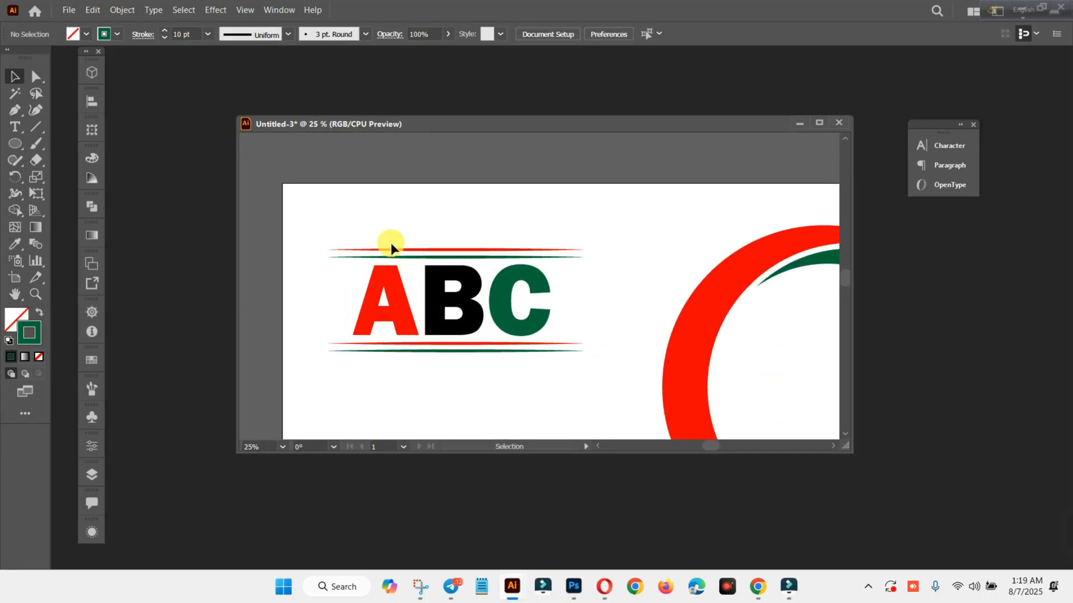
# Shear the ABC lettering and all four tapered lines vertically so they slant upward to the right.
pyautogui.moveTo(494, 347); pyautogui.dragTo(611, 404)
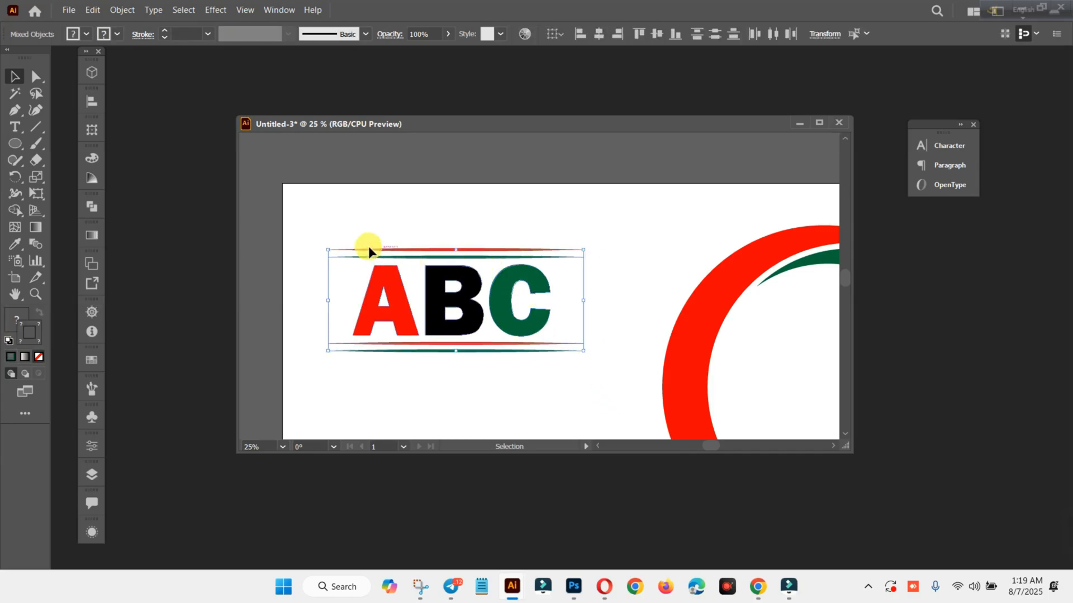
pyautogui.click(38, 179)
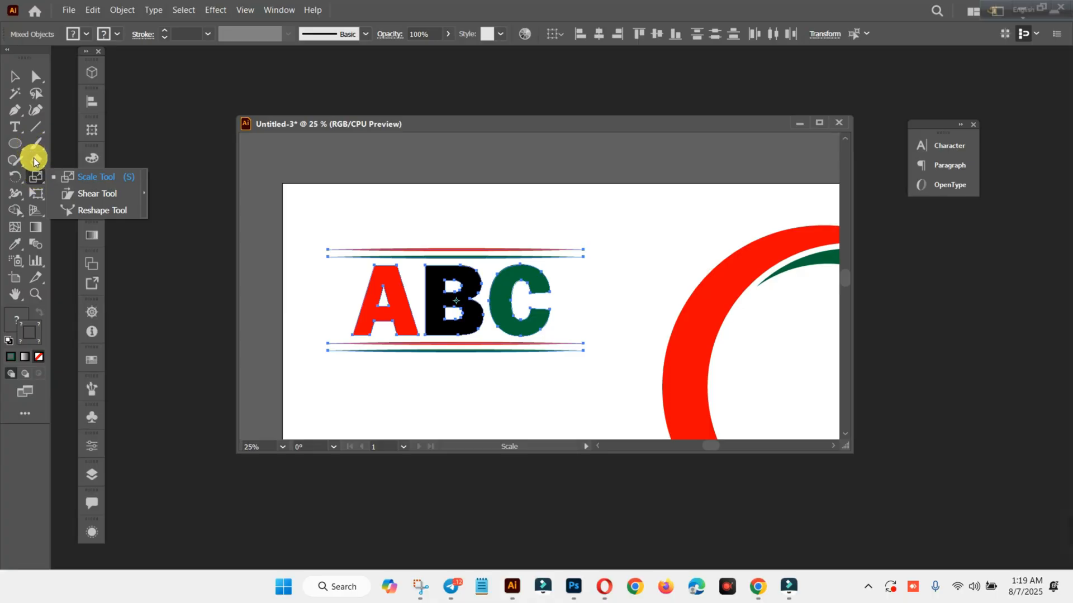
pyautogui.click(41, 176)
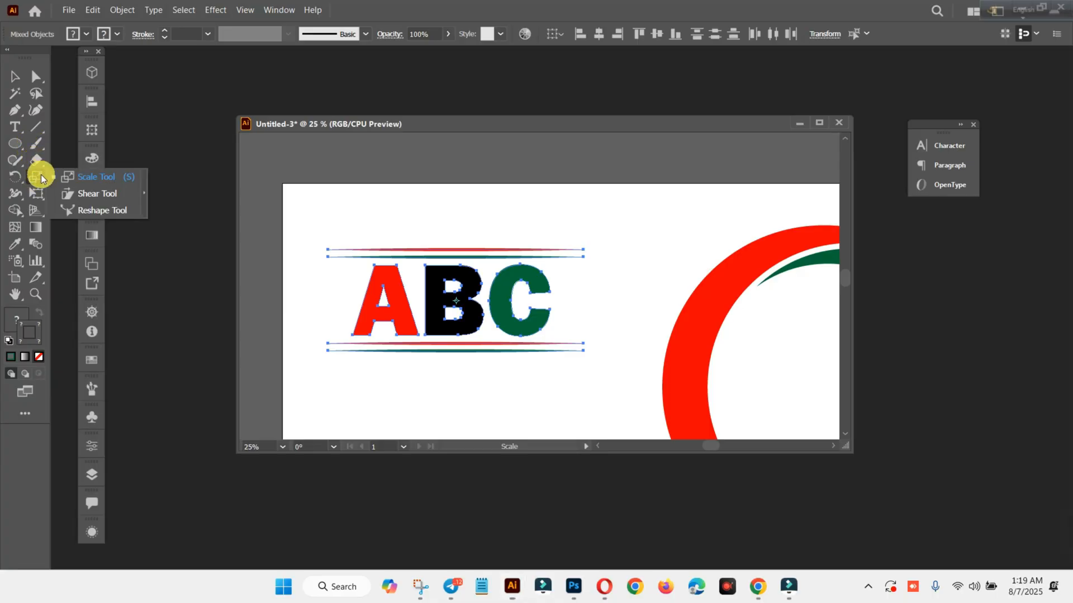
pyautogui.click(92, 194)
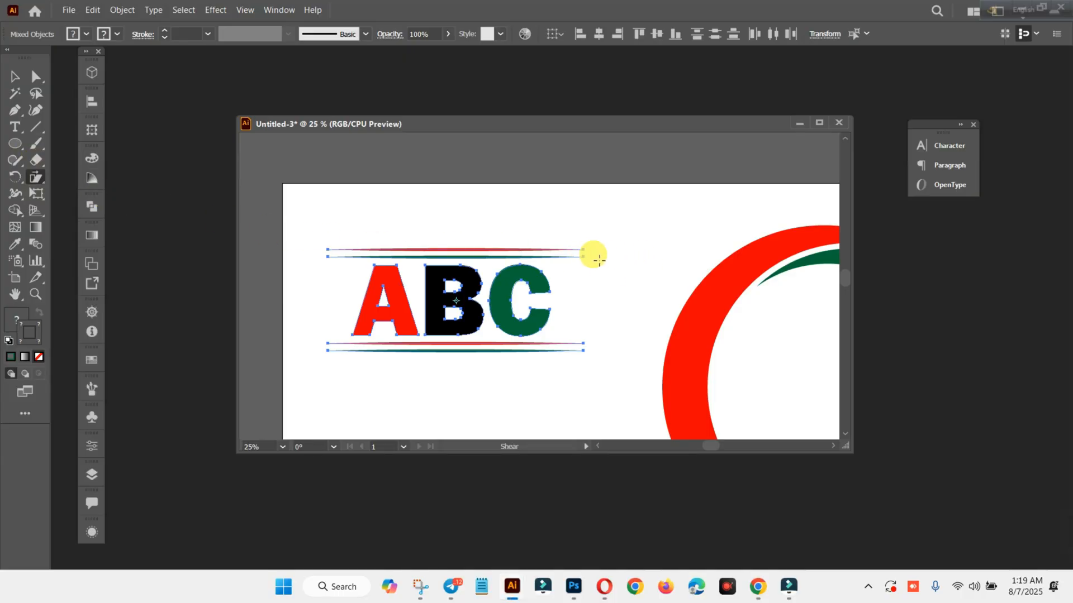
pyautogui.moveTo(589, 262); pyautogui.dragTo(582, 226)
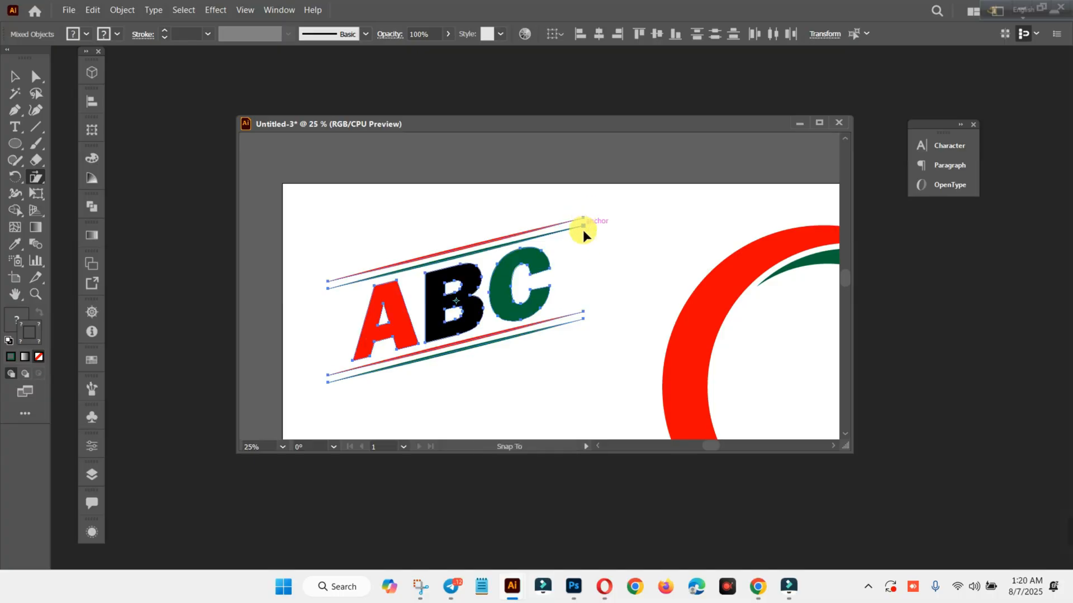
pyautogui.moveTo(582, 230); pyautogui.dragTo(583, 232)
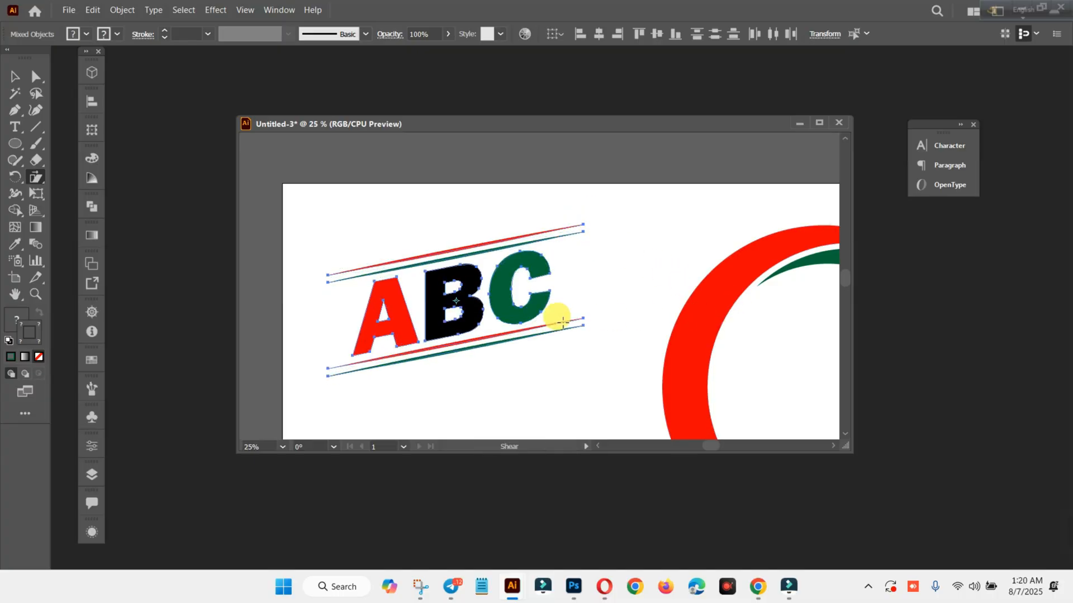
# Group the slanted ABC lettering with its tapered lines and move the group into the middle of the crescent ring.
pyautogui.scroll(-5, 545, 336)
pyautogui.scroll(-2, 511, 372)
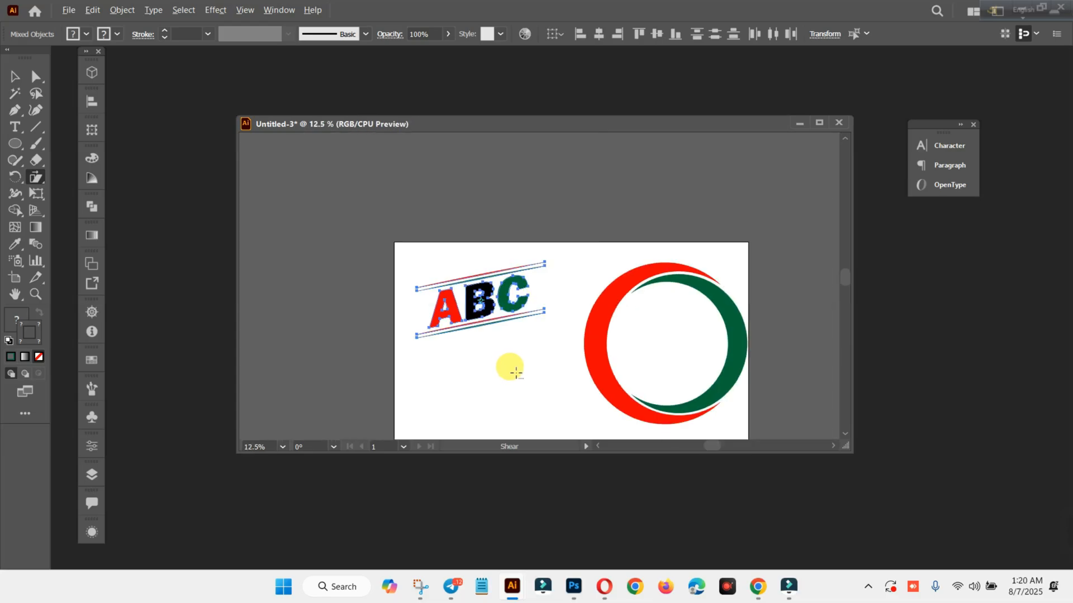
pyautogui.scroll(-1, 513, 369)
pyautogui.scroll(2, 528, 373)
pyautogui.scroll(-1, 543, 379)
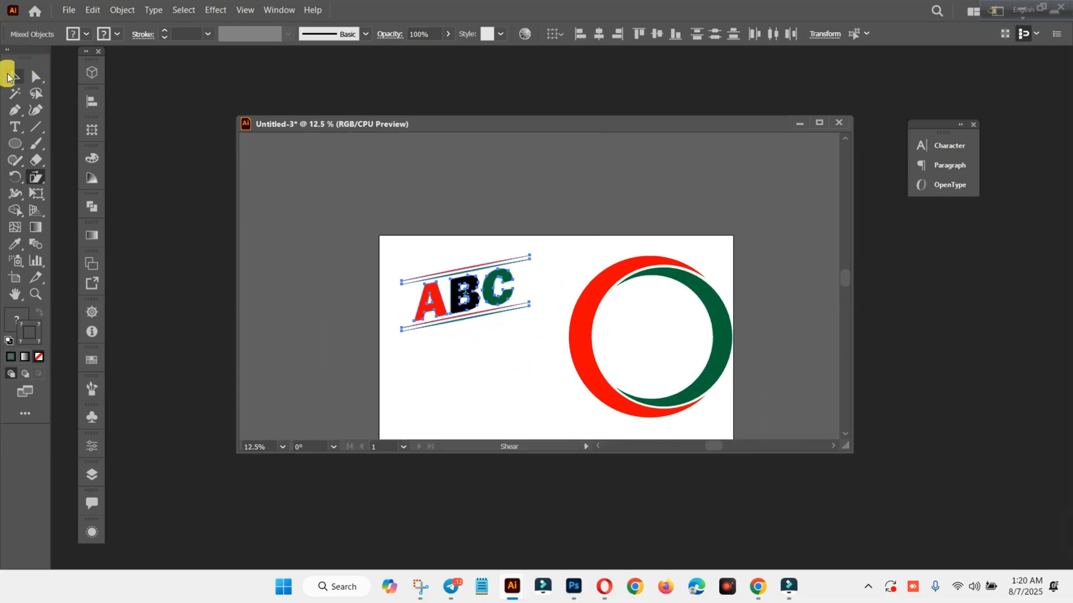
pyautogui.click(8, 75)
pyautogui.rightClick(465, 272)
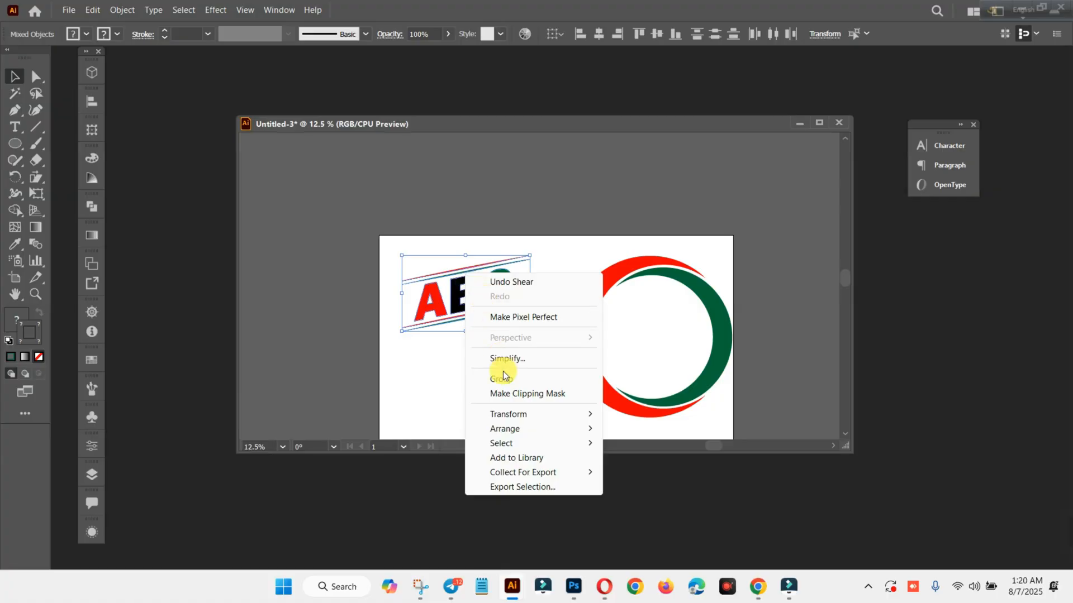
pyautogui.click(502, 372)
pyautogui.click(457, 371)
pyautogui.moveTo(445, 316); pyautogui.dragTo(625, 344)
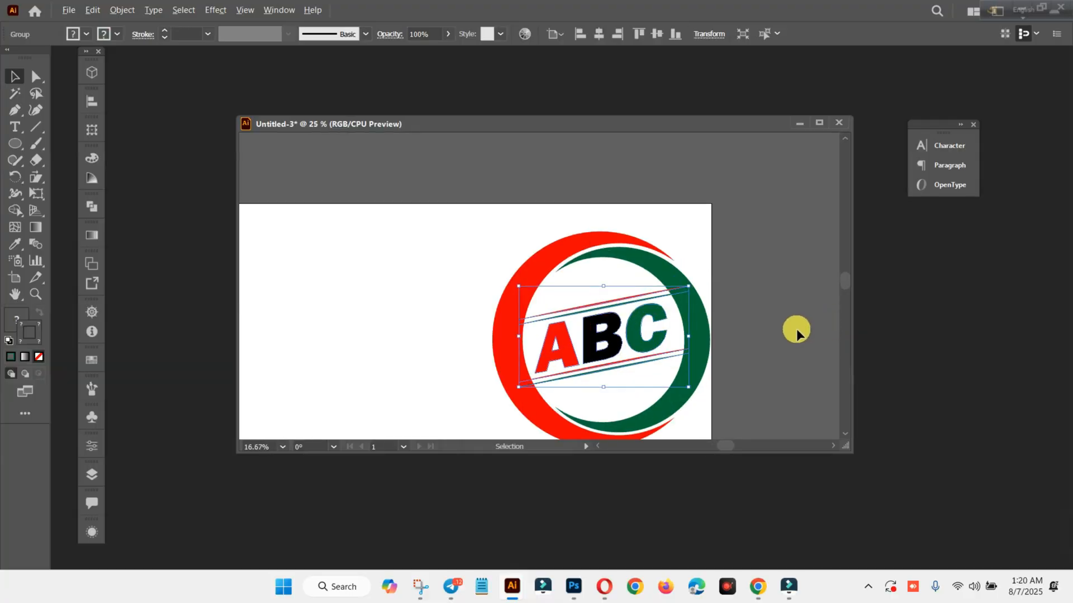
# Scale the slanted ABC lettering and tapered lines down around their centre and nudge them slightly left so they fit inside the crescent ring.
pyautogui.scroll(1, 795, 330)
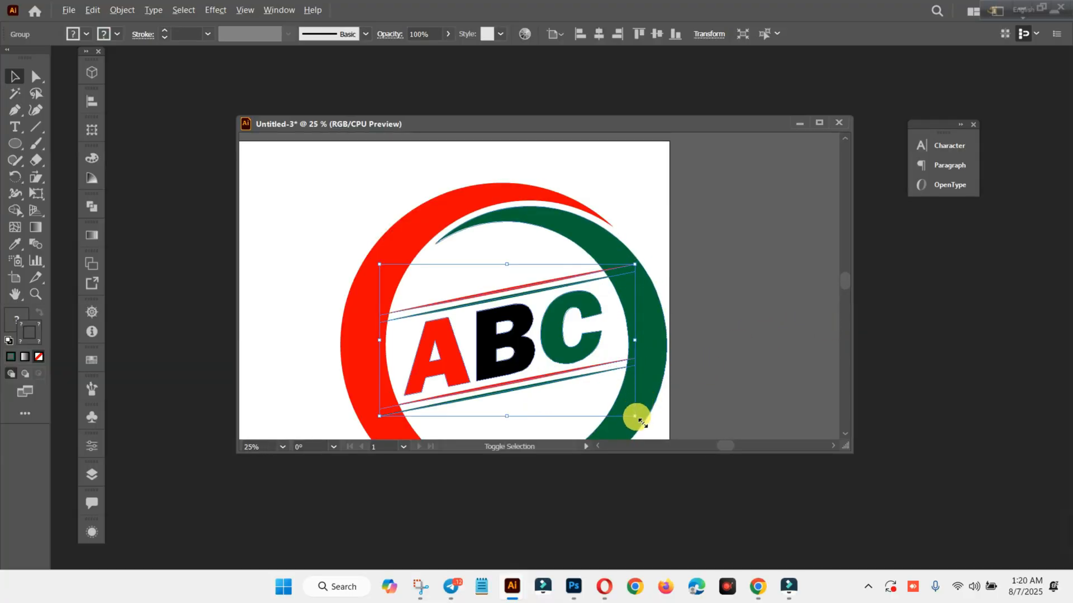
pyautogui.moveTo(636, 416); pyautogui.dragTo(615, 410)
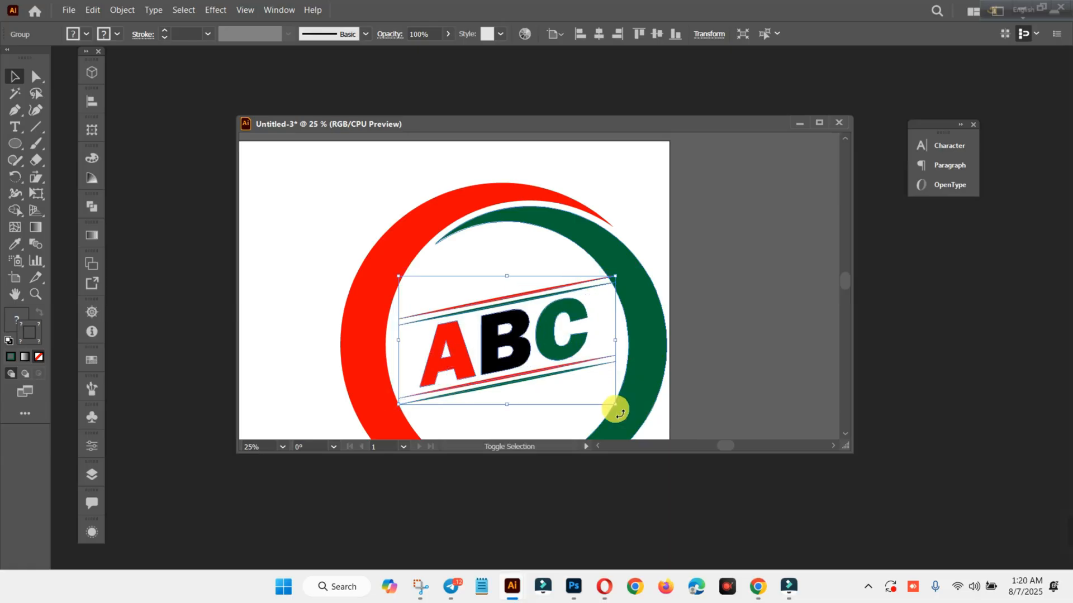
pyautogui.press('Left')
pyautogui.press('Left')
pyautogui.press('Left')
pyautogui.press('Left')
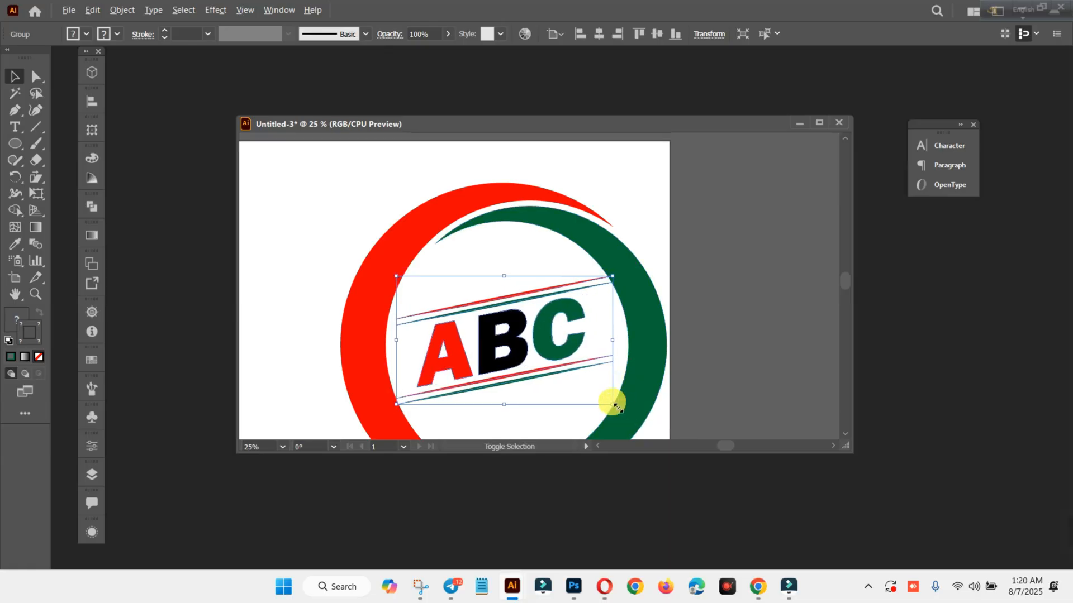
pyautogui.moveTo(613, 403); pyautogui.dragTo(608, 399)
pyautogui.click(723, 341)
pyautogui.scroll(-3, 722, 340)
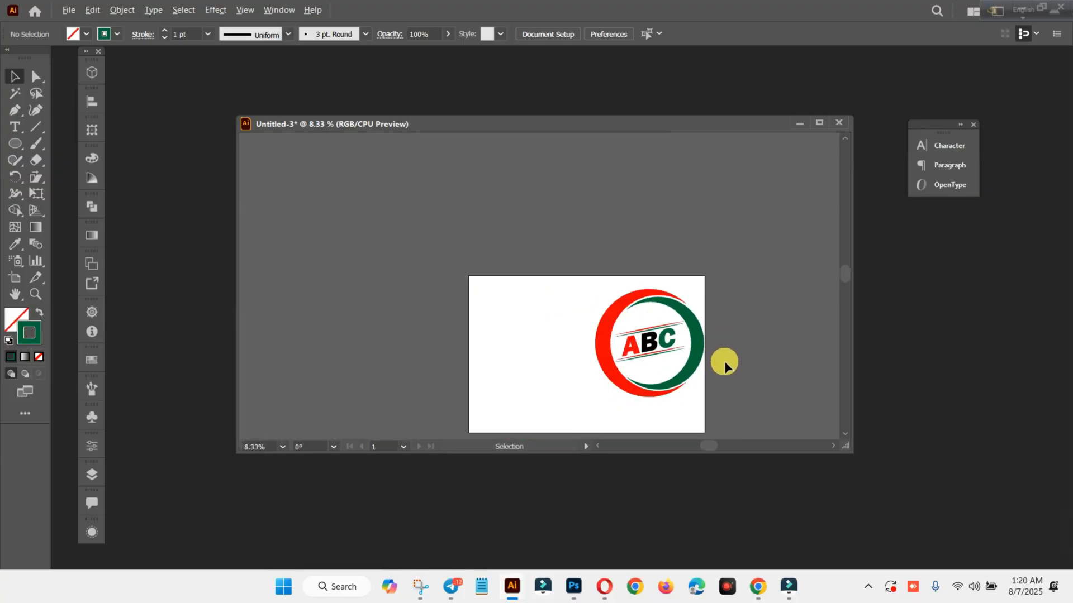
# Open the recent file 11.ai and compare its ABC logo with the one drawn in Untitled-3.
pyautogui.click(45, 12)
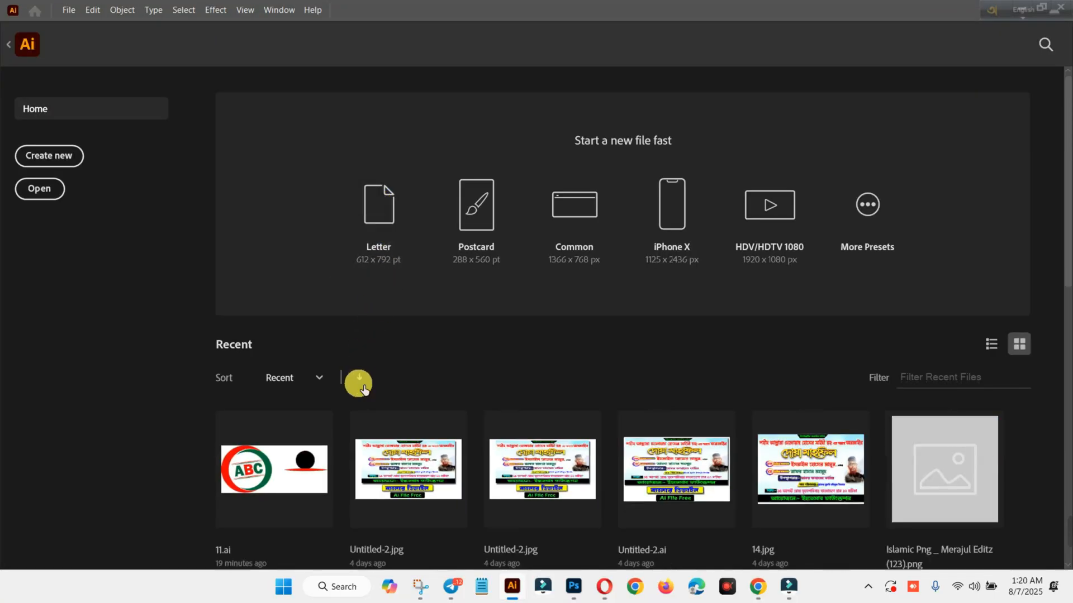
pyautogui.click(312, 447)
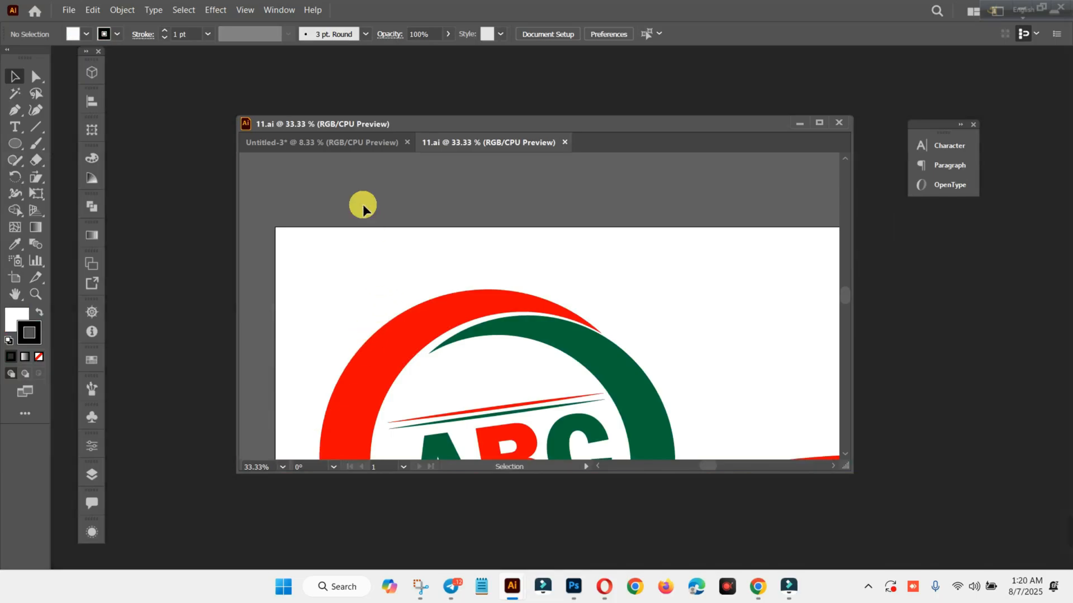
pyautogui.click(330, 141)
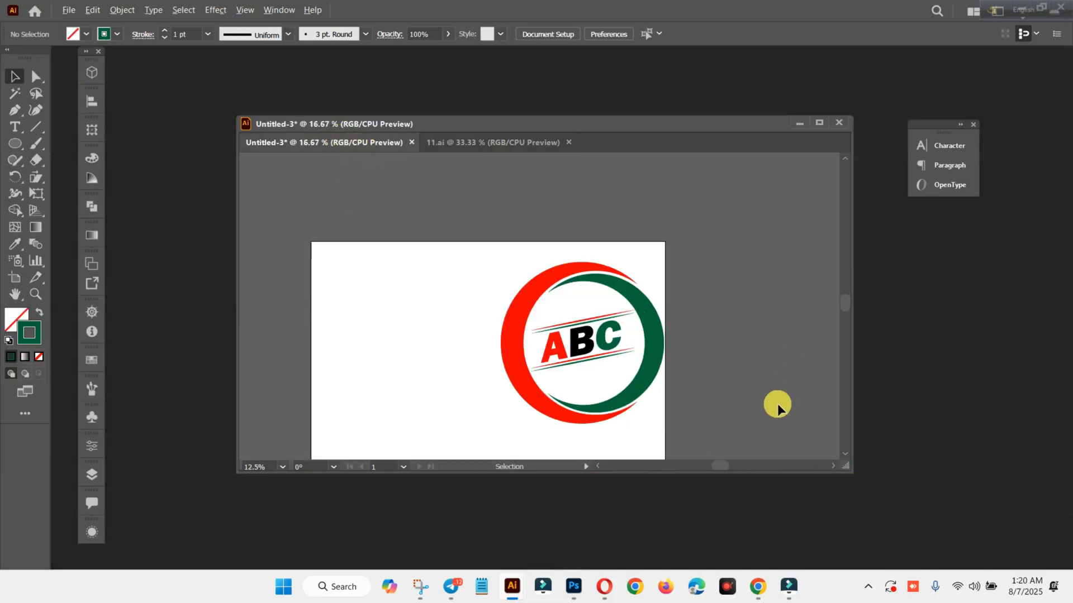
pyautogui.scroll(3, 776, 403)
pyautogui.moveTo(729, 467); pyautogui.dragTo(721, 467)
pyautogui.scroll(-1, 673, 421)
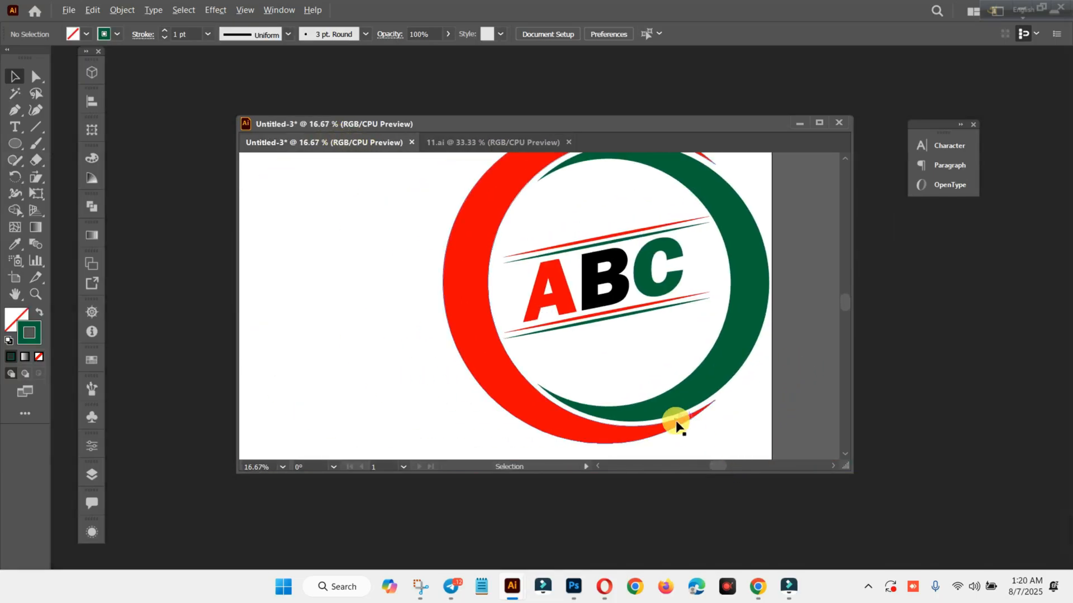
pyautogui.click(507, 148)
pyautogui.scroll(-1, 527, 354)
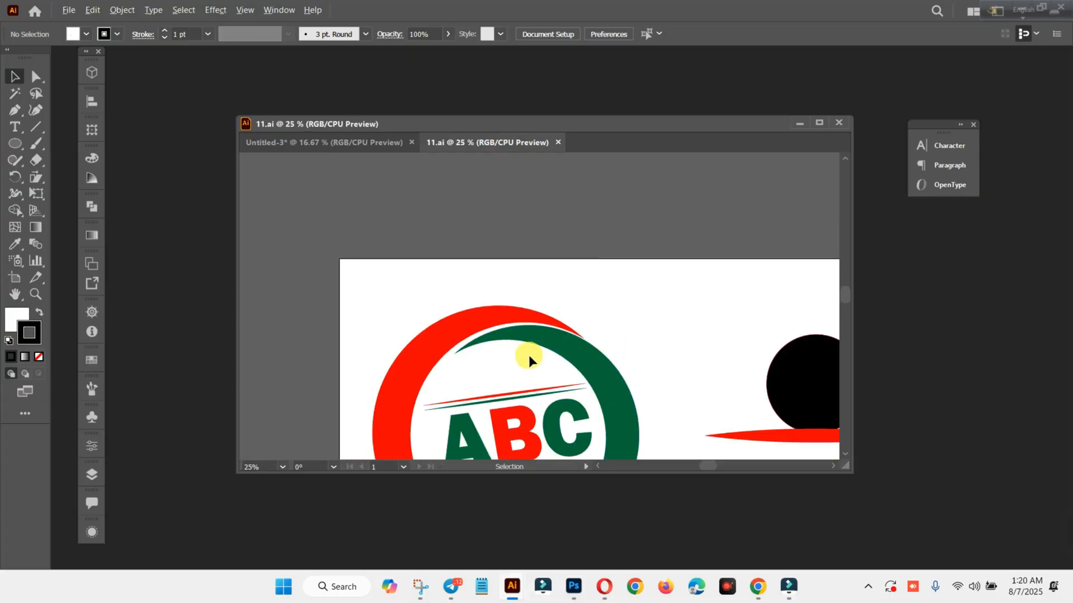
pyautogui.scroll(-3, 539, 405)
pyautogui.scroll(-2, 536, 403)
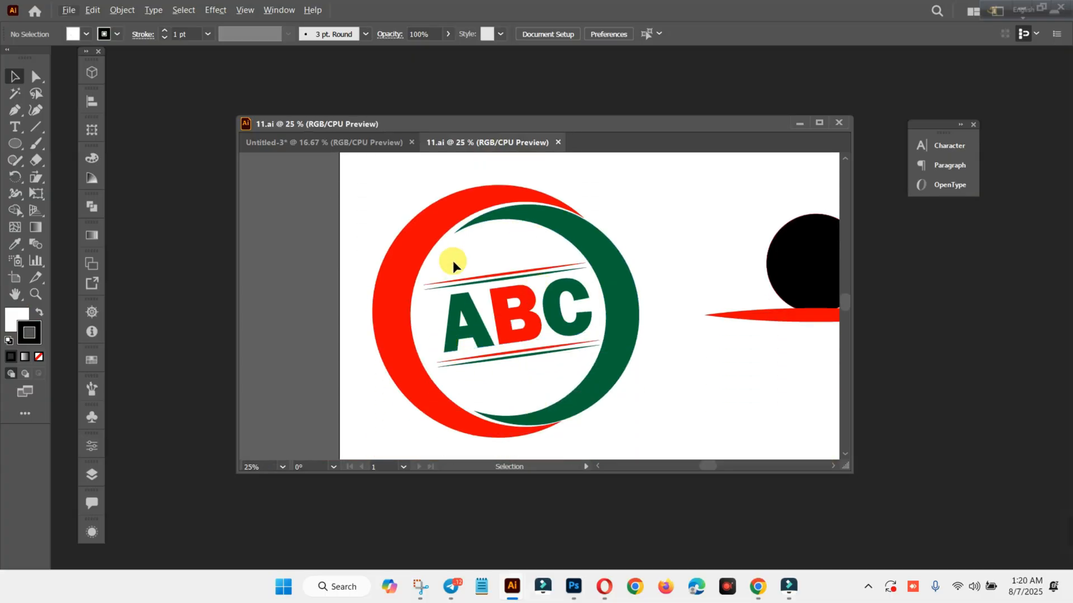
# Check the Untitled-3 logo against 11.ai once more, including the black circle and red ellipse beside the reference logo.
pyautogui.moveTo(1069, 543)
pyautogui.click(324, 143)
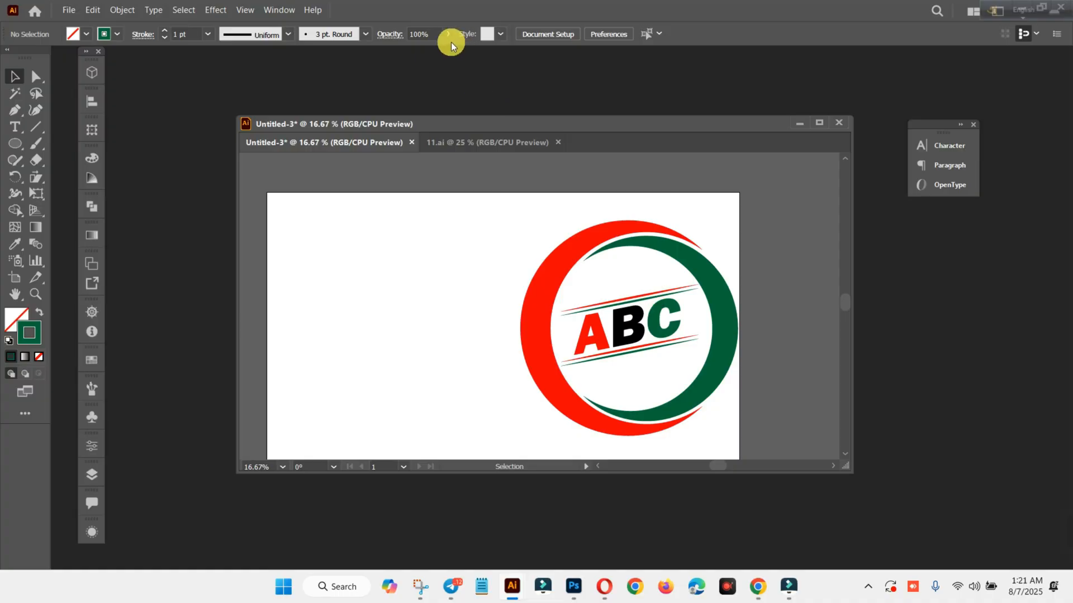
pyautogui.click(455, 142)
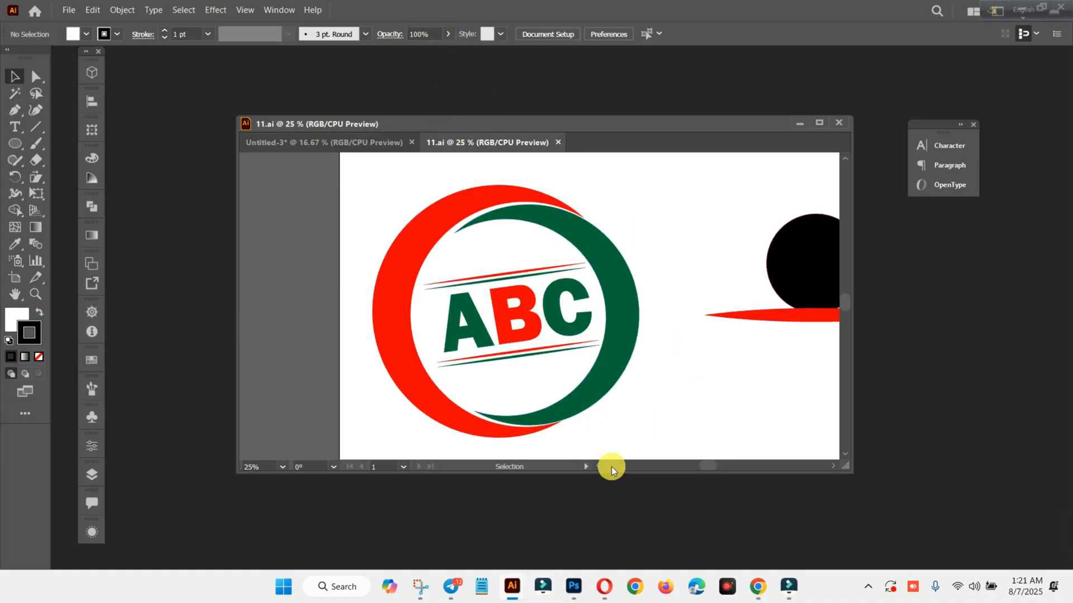
pyautogui.moveTo(710, 464)
pyautogui.mouseDown()
pyautogui.moveTo(756, 464)
pyautogui.moveTo(714, 468)
pyautogui.mouseUp()
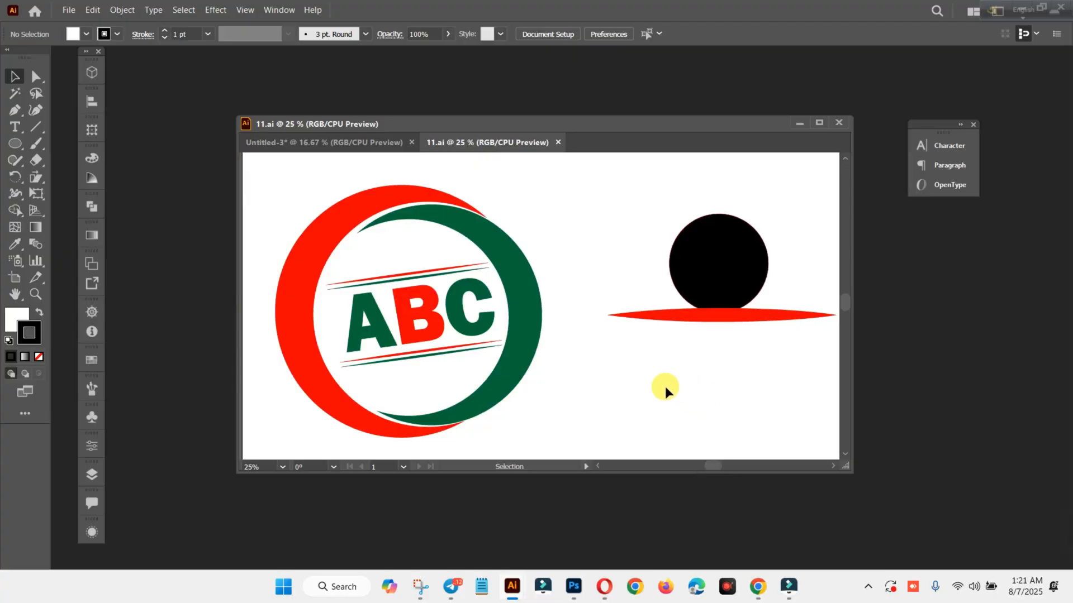
pyautogui.scroll(-1, 578, 296)
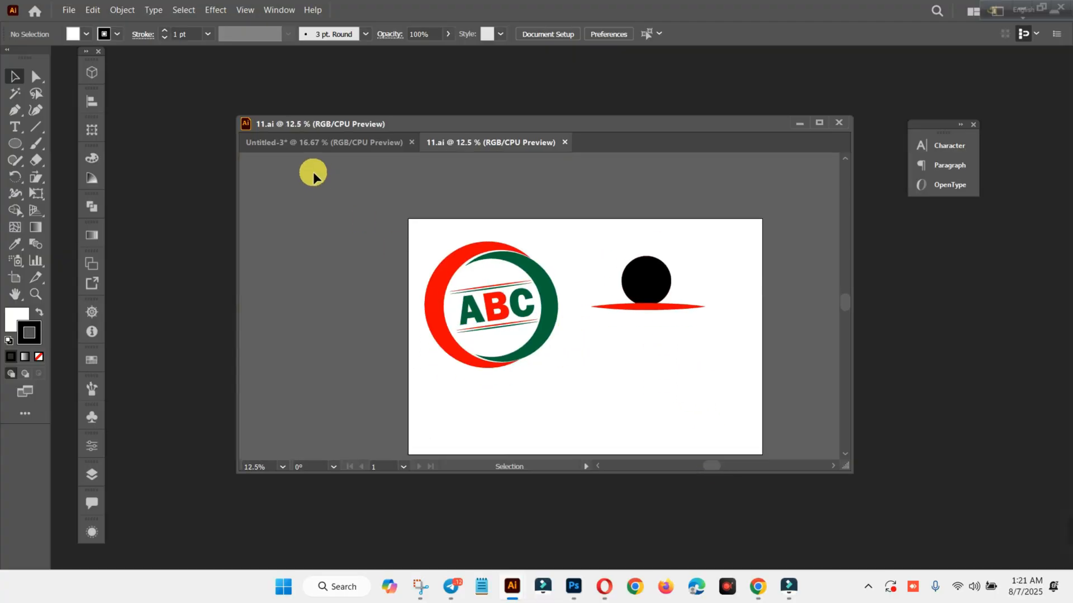
pyautogui.click(291, 139)
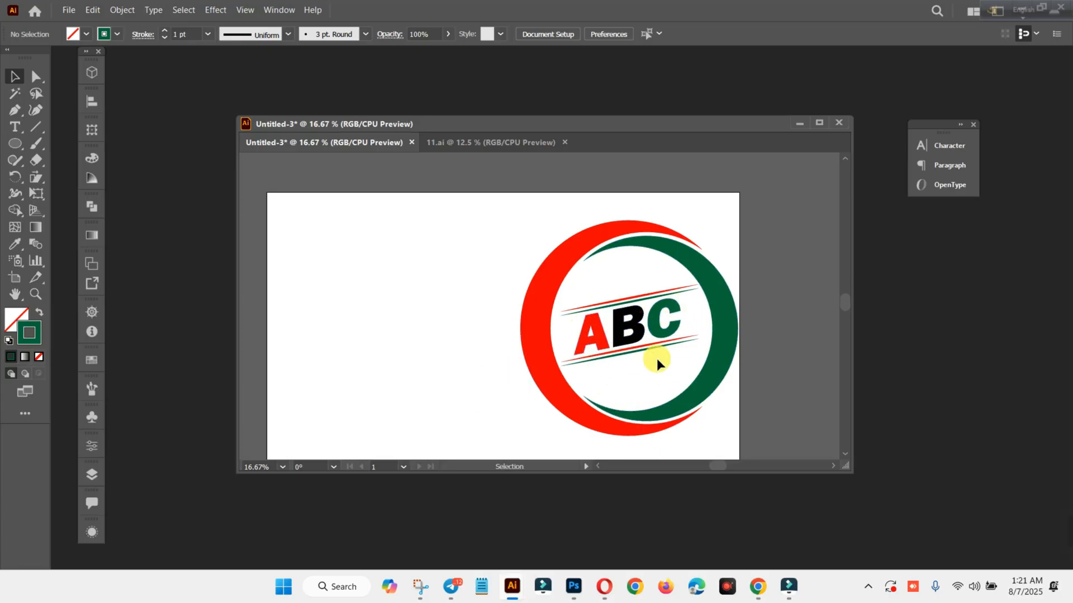
# Isolate the nested ABC lettering group, select the letter C, and go back up to the enclosing group.
pyautogui.doubleClick(656, 332)
pyautogui.click(655, 329)
pyautogui.doubleClick(655, 324)
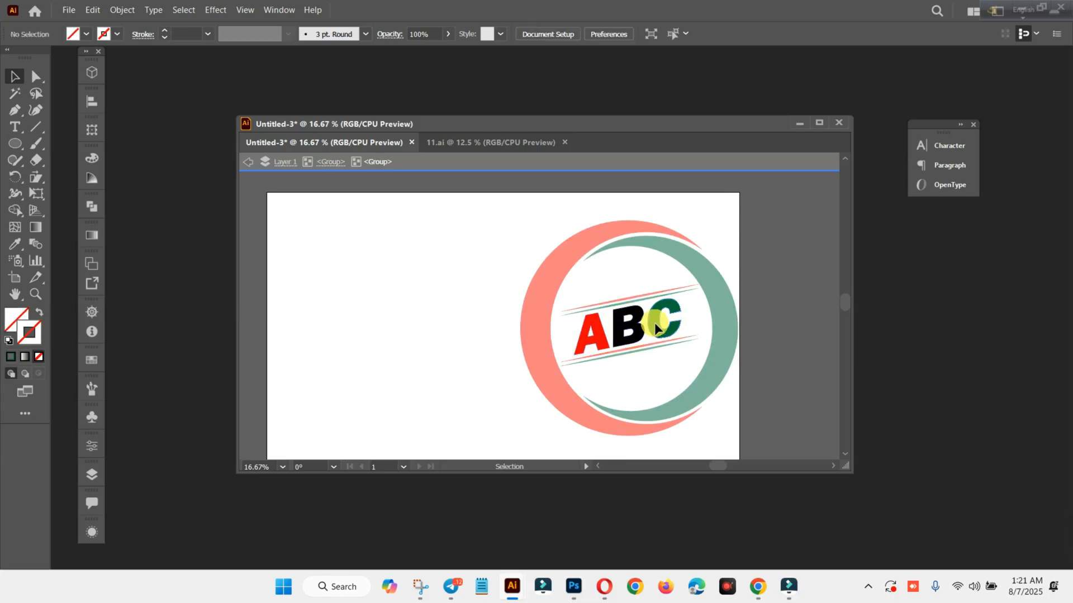
pyautogui.click(655, 324)
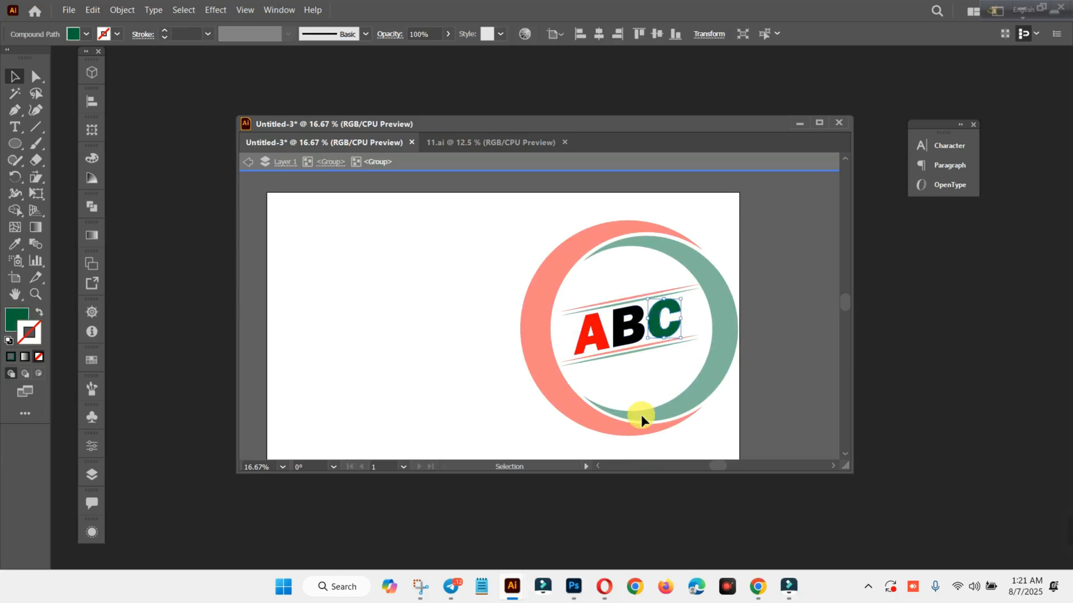
pyautogui.click(487, 416)
pyautogui.doubleClick(487, 419)
# Try deleting the ABC lettering from within its group, undo the deletion, and leave isolation mode.
pyautogui.doubleClick(602, 338)
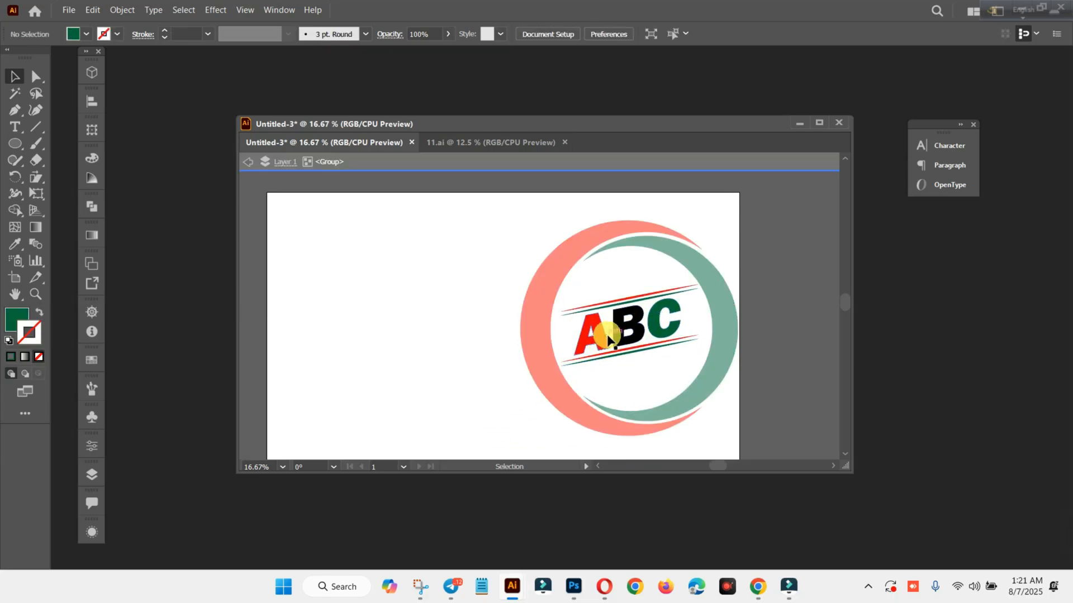
pyautogui.click(603, 335)
pyautogui.press('Delete')
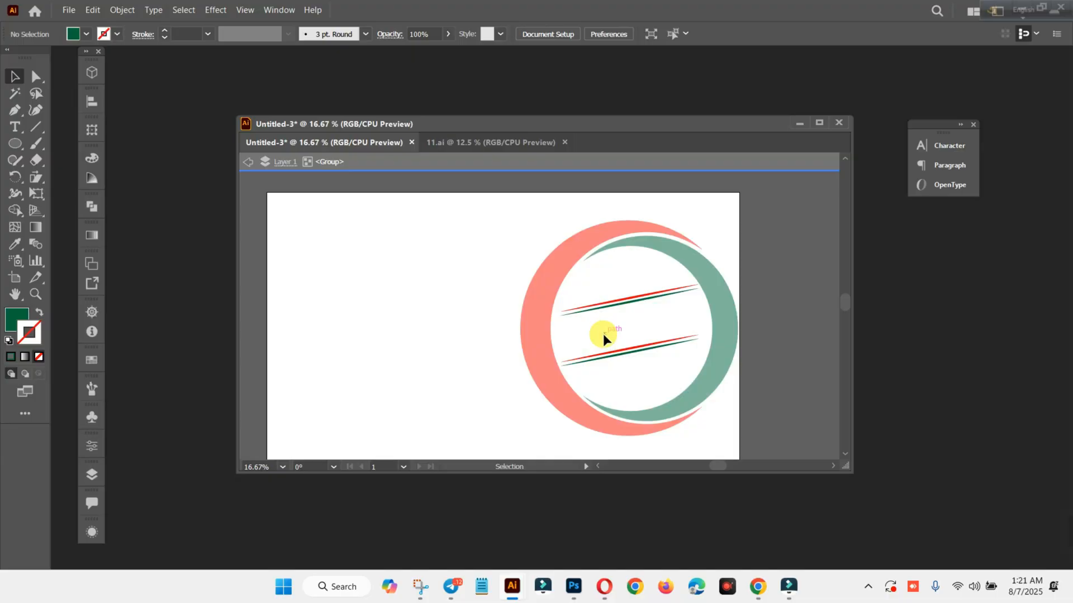
pyautogui.press('a')
pyautogui.hotkey('ctrl', 'z')
pyautogui.doubleClick(784, 388)
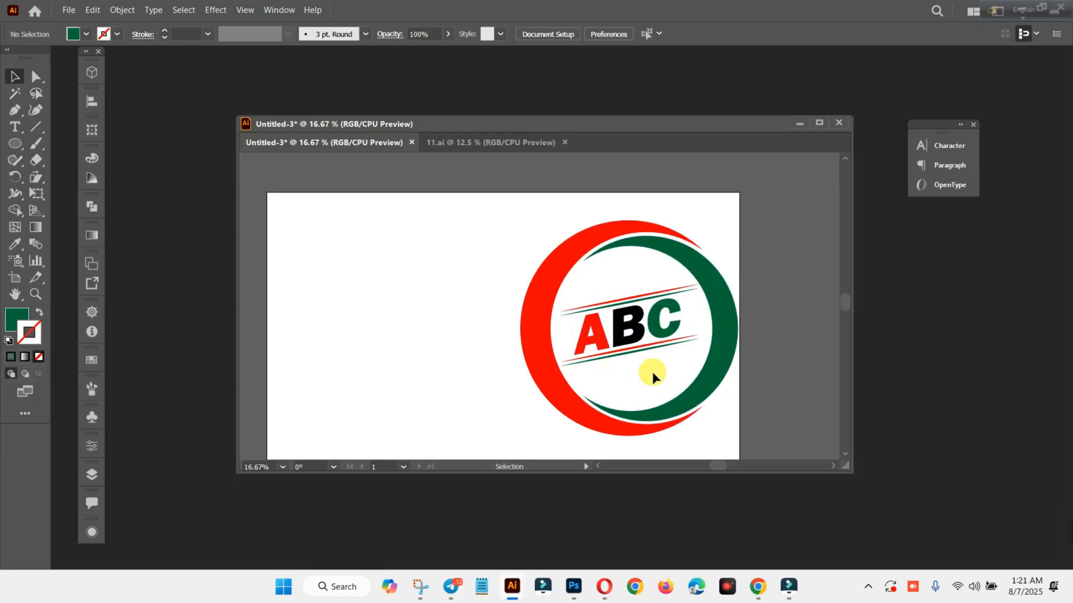
# View the Design No 11 post in Telegram and the channel content in YouTube Studio, and return to Illustrator.
pyautogui.click(451, 589)
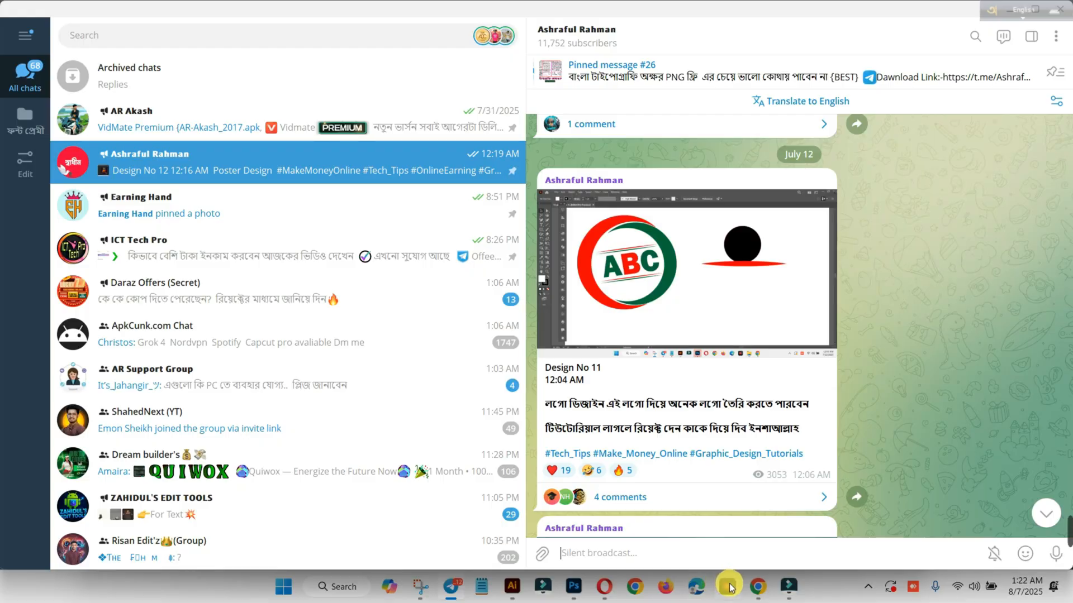
pyautogui.click(754, 589)
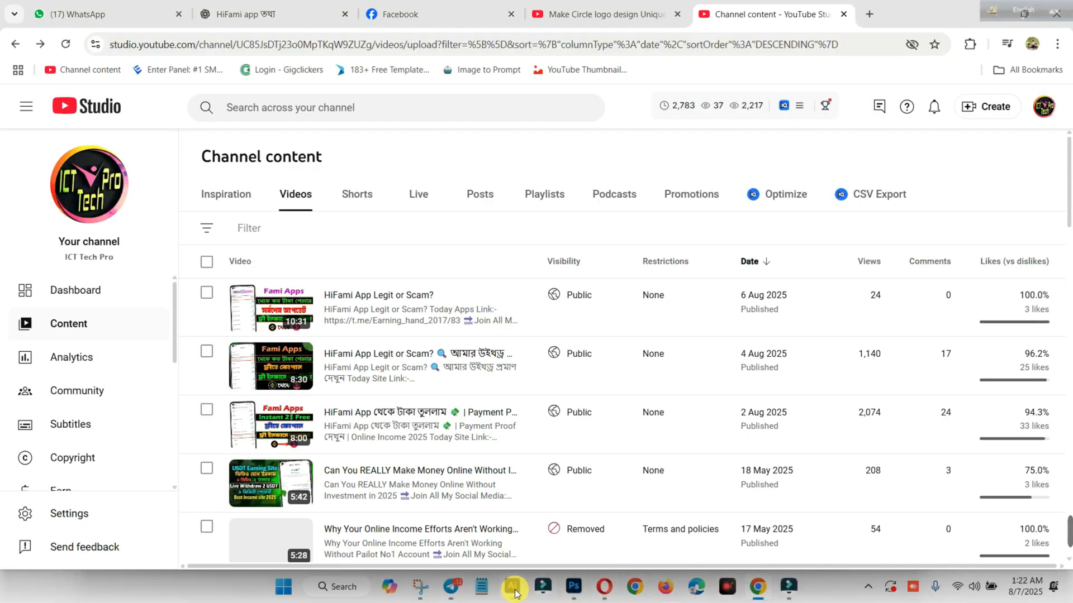
pyautogui.moveTo(536, 590)
pyautogui.click(568, 541)
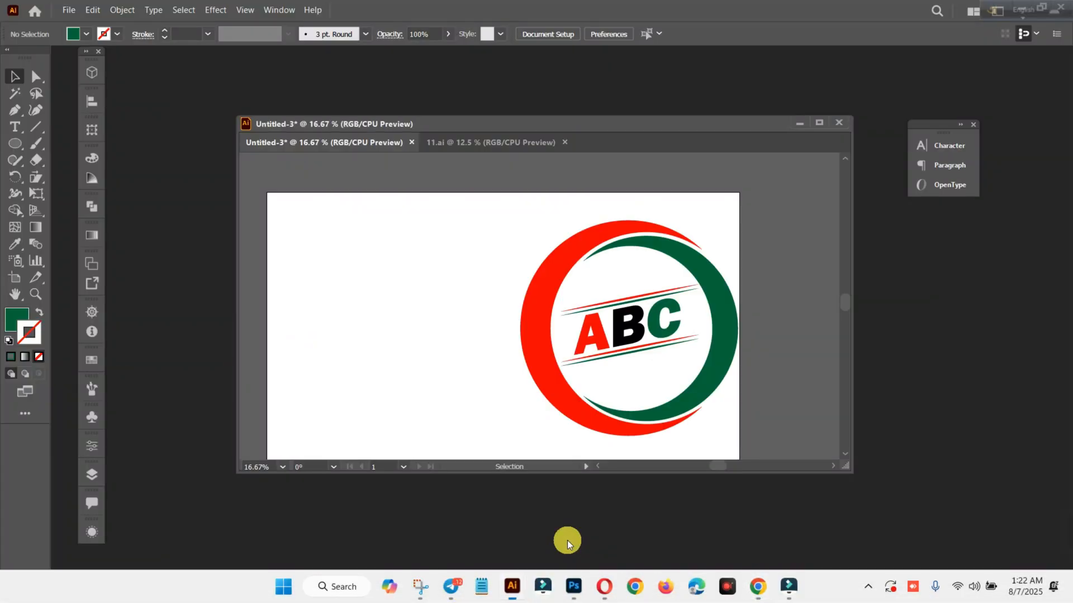